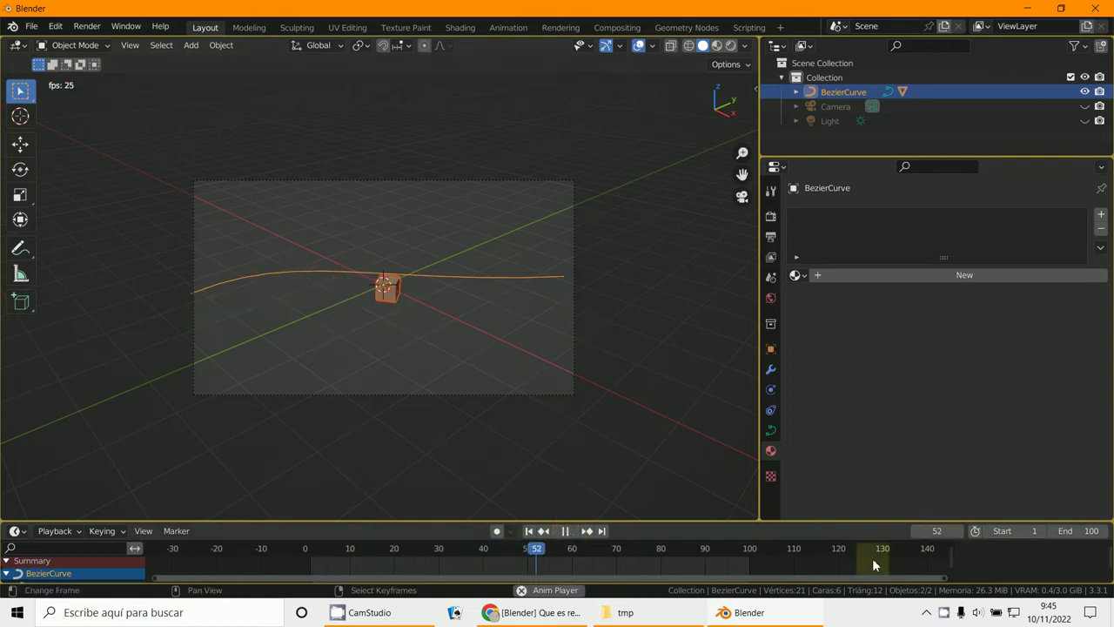
# - Stop the animation playback and enable the Transparent film option in the scene's render settings
pyautogui.press('Escape')
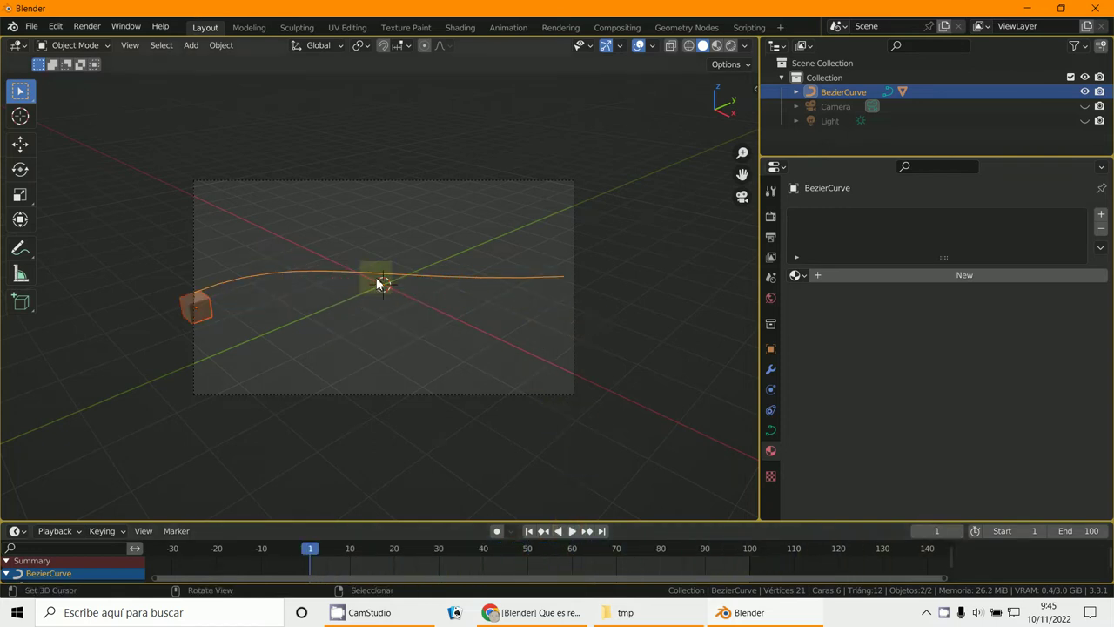
pyautogui.click(771, 217)
pyautogui.scroll(-3, 792, 470)
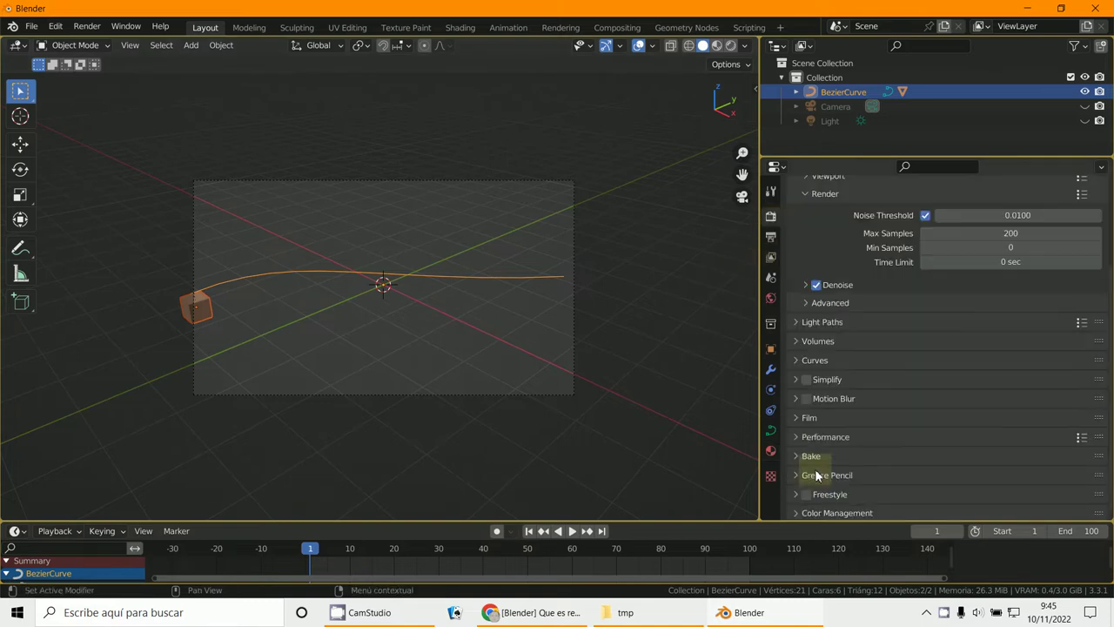
pyautogui.click(794, 417)
pyautogui.scroll(-5, 794, 425)
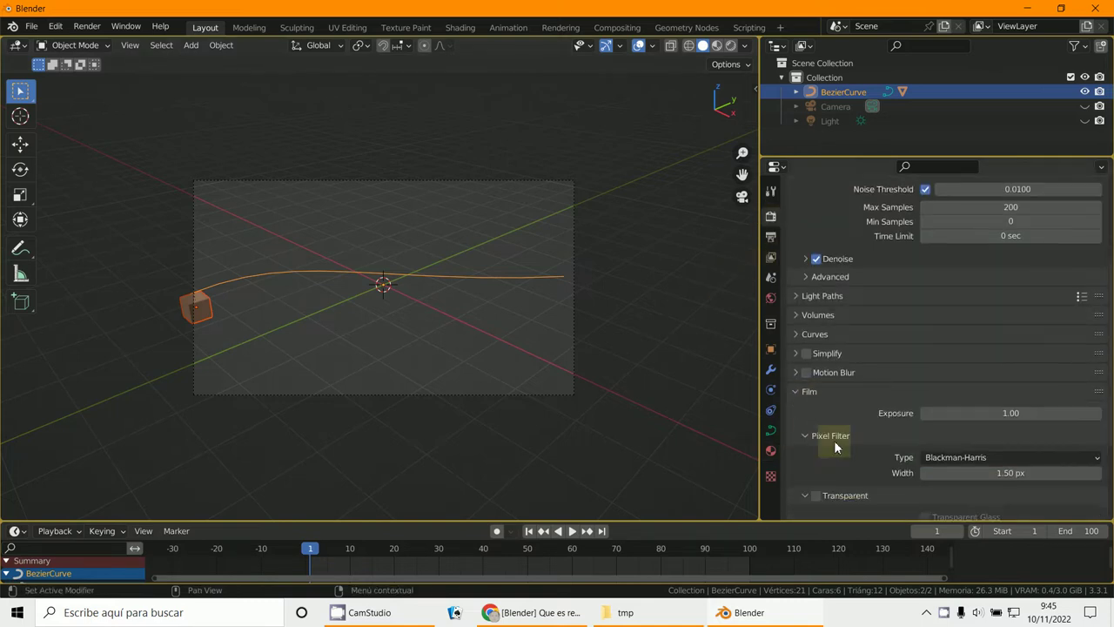
pyautogui.click(814, 397)
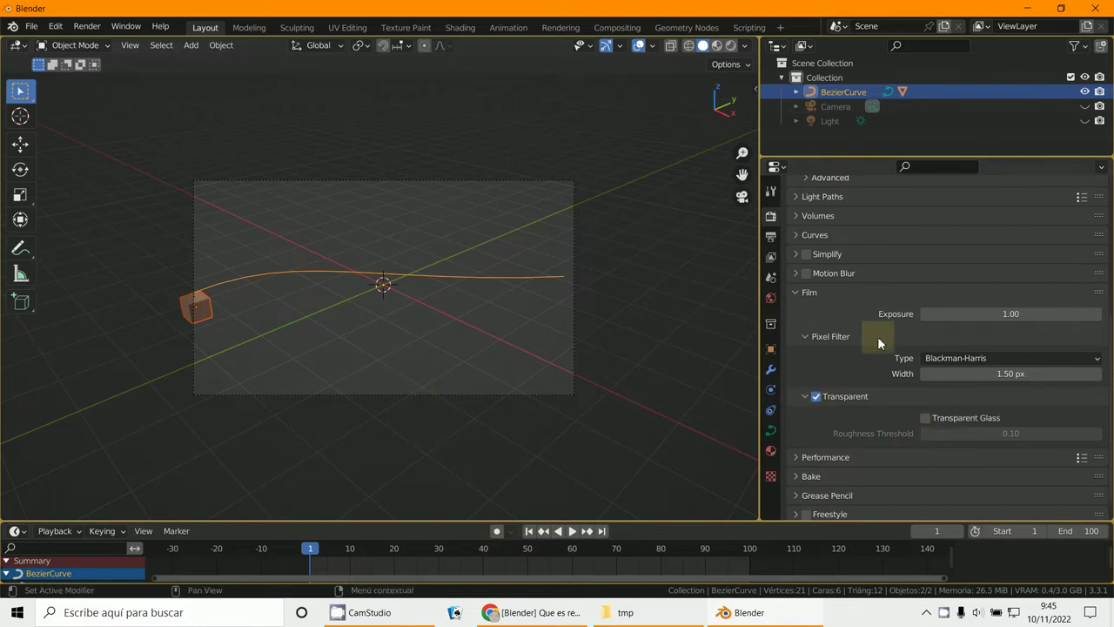
# - Set the render engine to Eevee, then render frame 1 and close the render result
pyautogui.scroll(10, 958, 348)
pyautogui.click(956, 216)
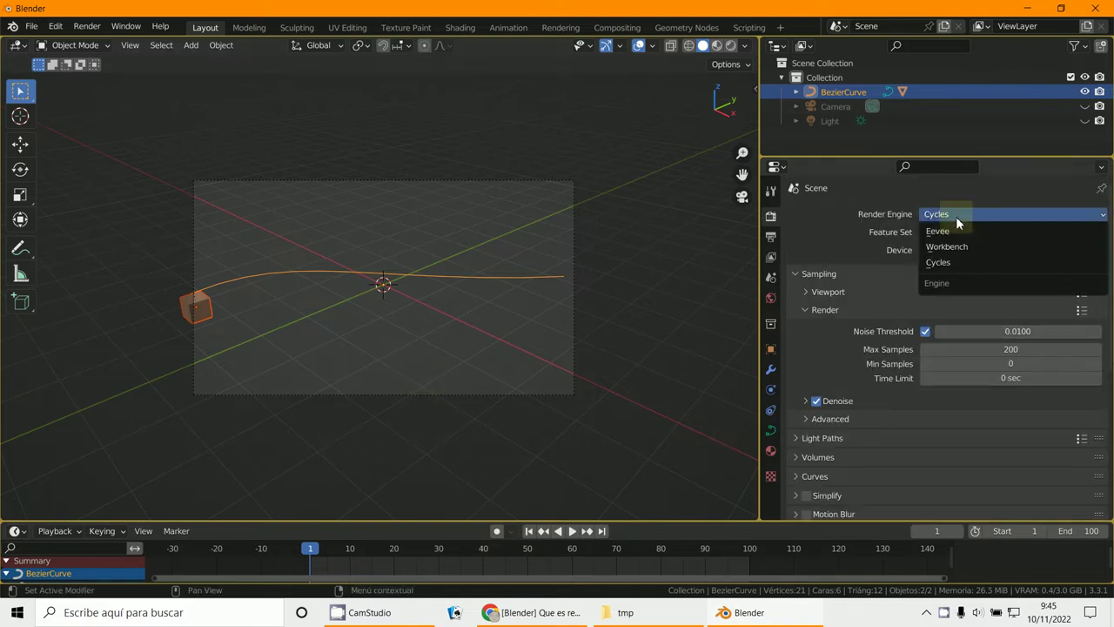
pyautogui.click(953, 228)
pyautogui.press('F12')
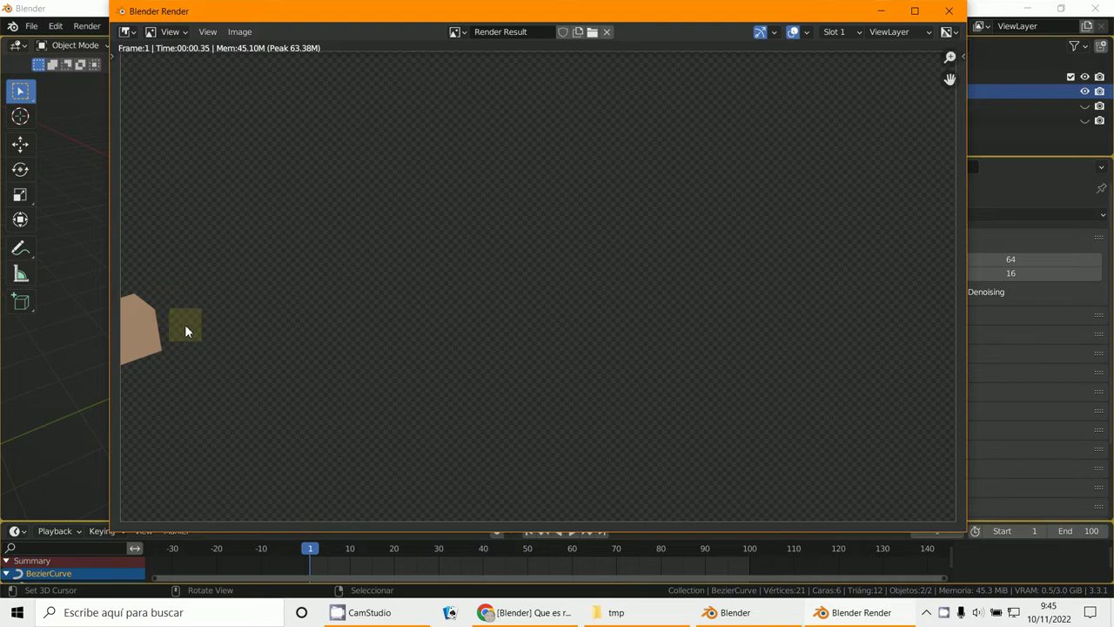
pyautogui.click(949, 11)
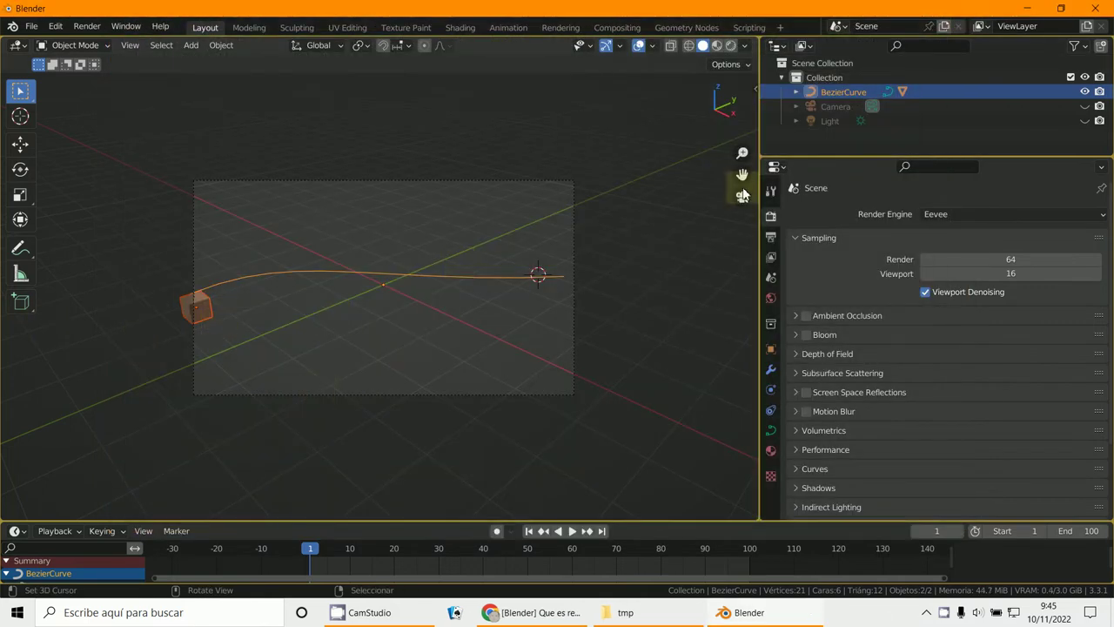
# - Make the Camera and Light objects visible in the viewport
pyautogui.click(1084, 106)
pyautogui.click(1084, 121)
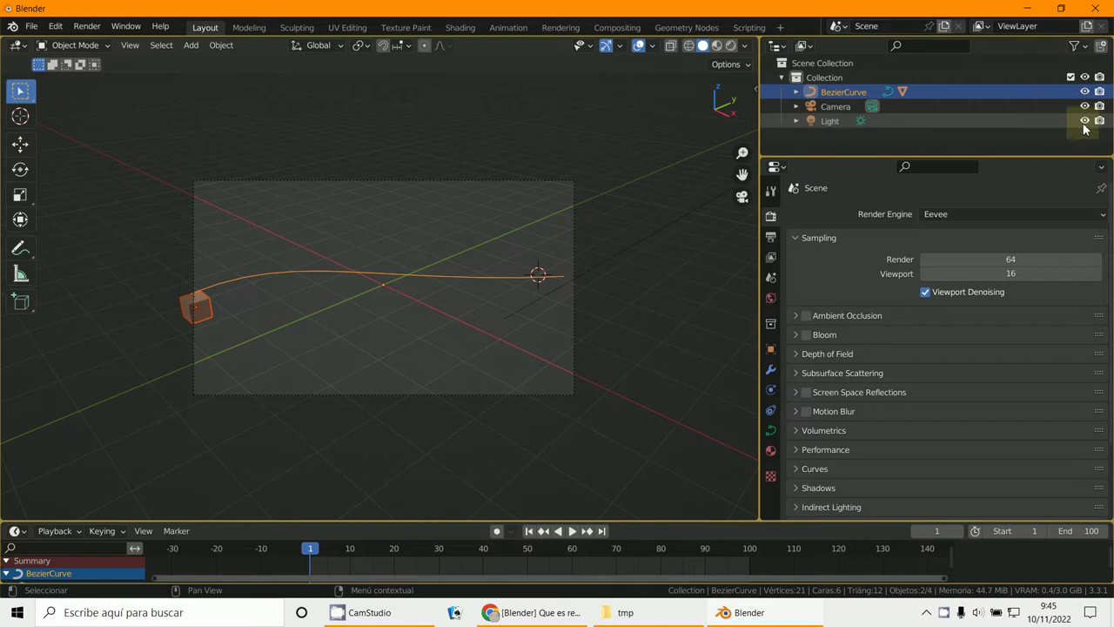
pyautogui.click(17, 45)
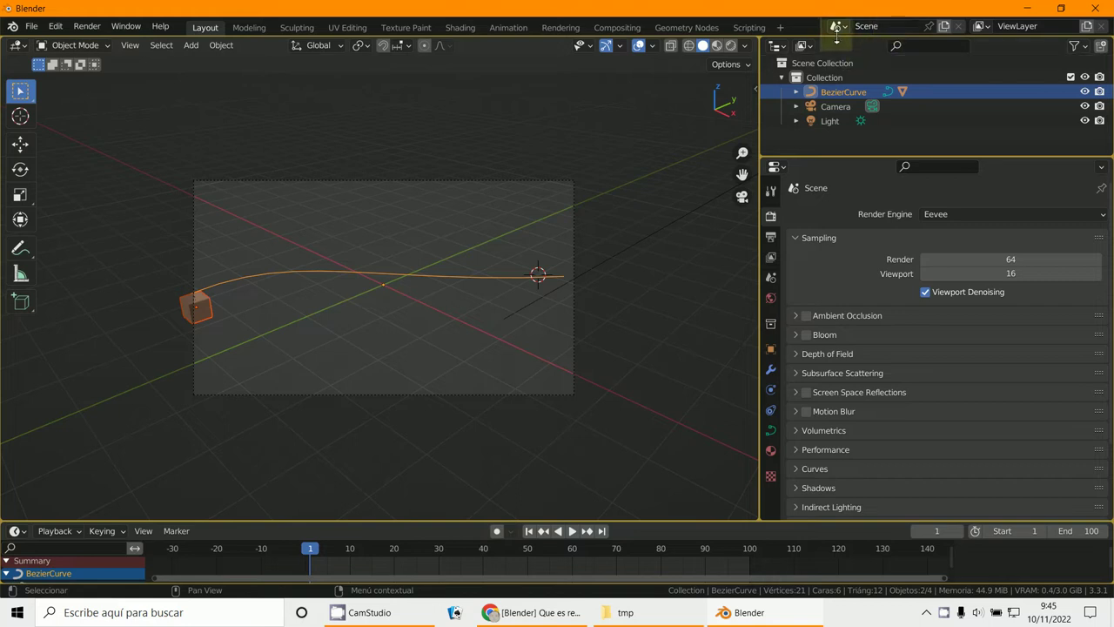
# - Create a full copy of the current scene and name it montaje
pyautogui.click(946, 28)
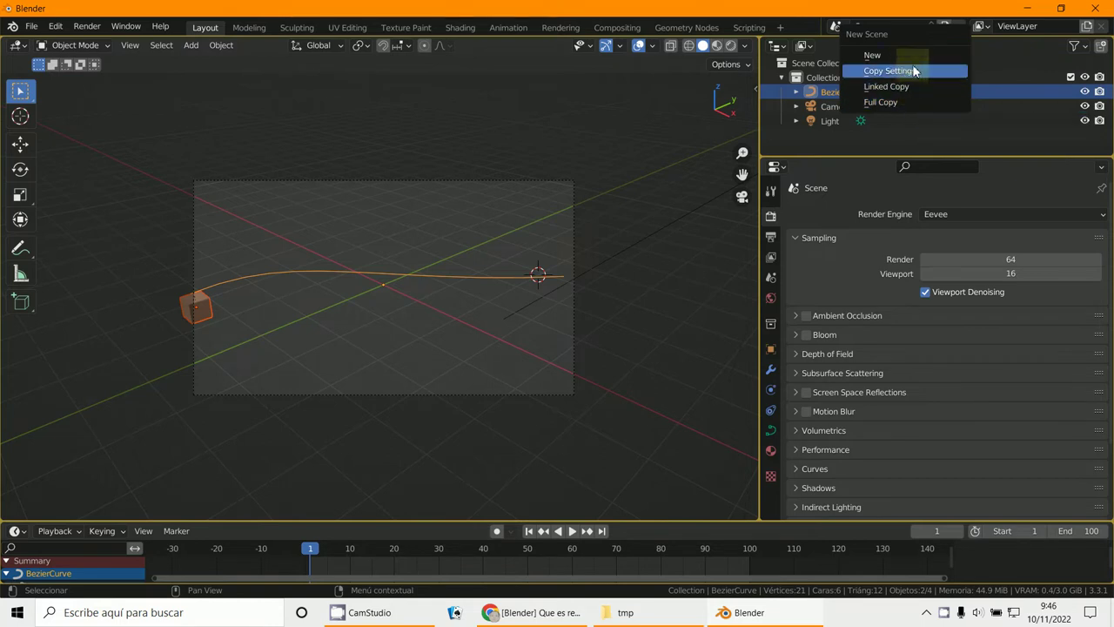
pyautogui.click(881, 102)
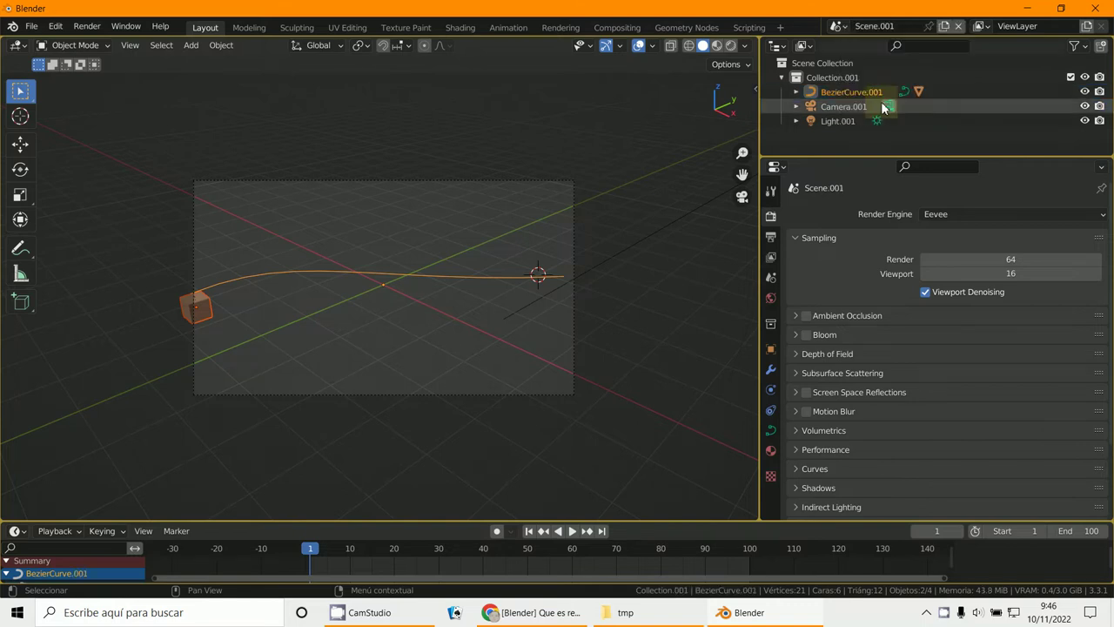
pyautogui.doubleClick(914, 26)
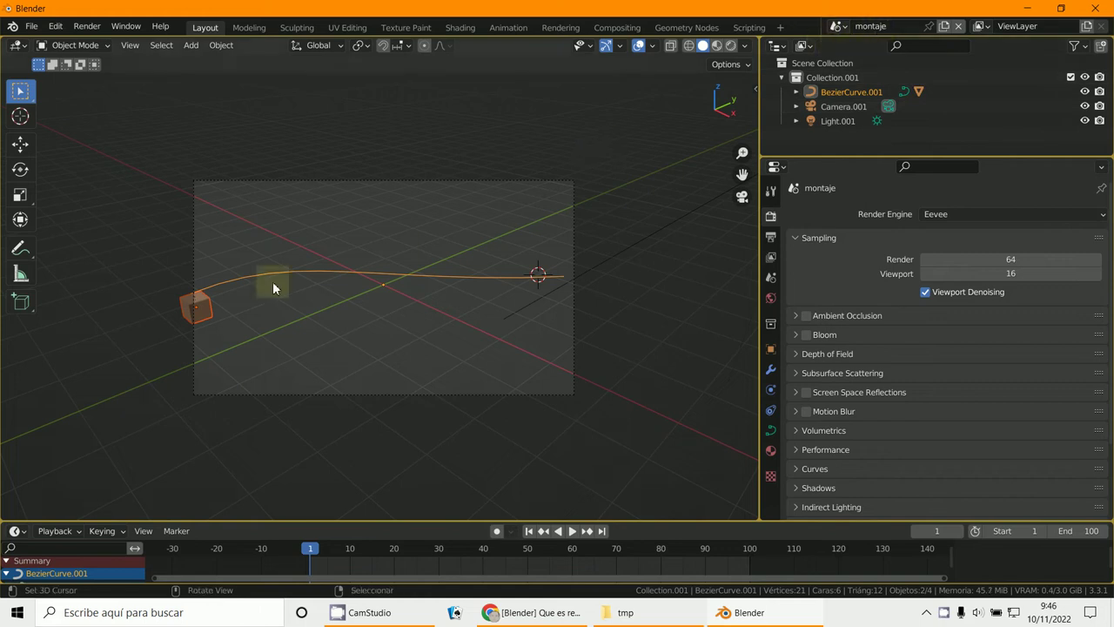
# - Show the montaje scene in wireframe shading and delete its cube and Bezier curve
pyautogui.click(206, 324)
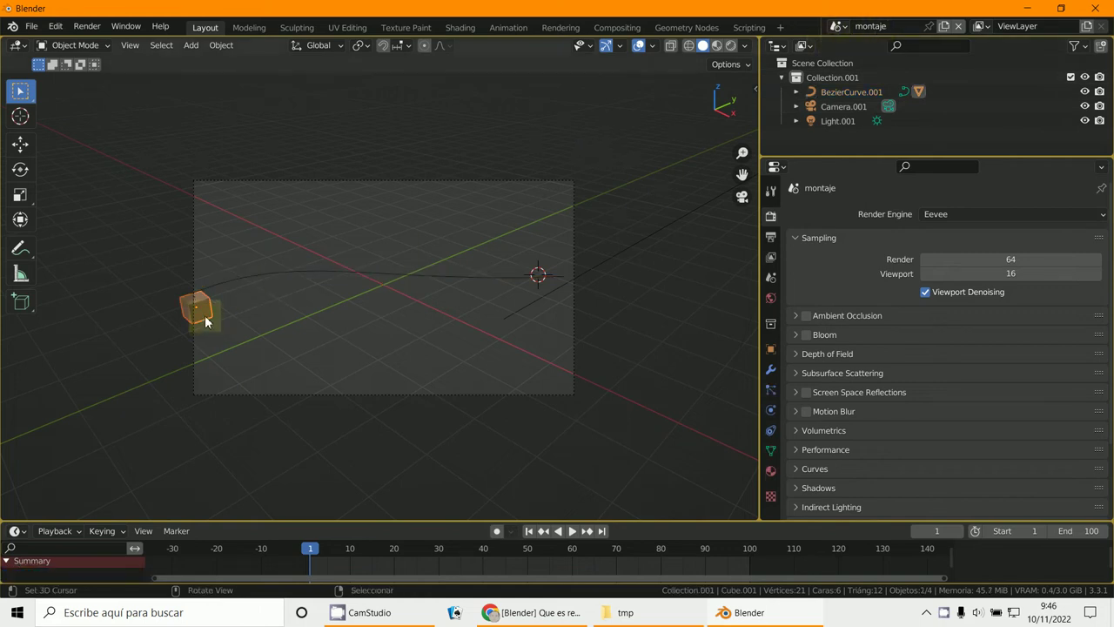
pyautogui.press('z')
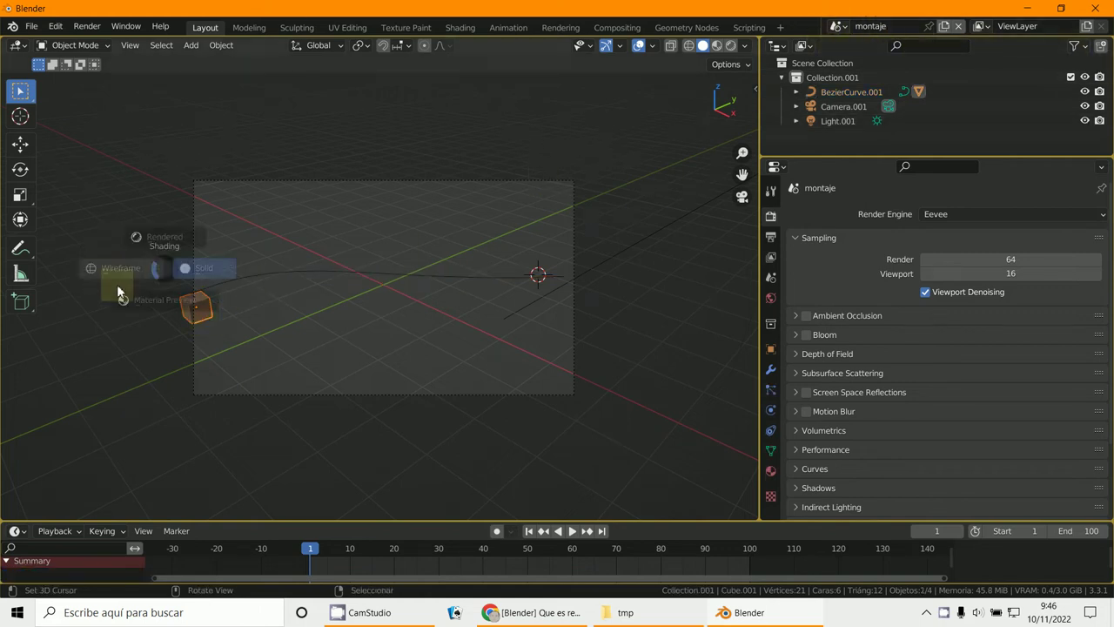
pyautogui.click(117, 287)
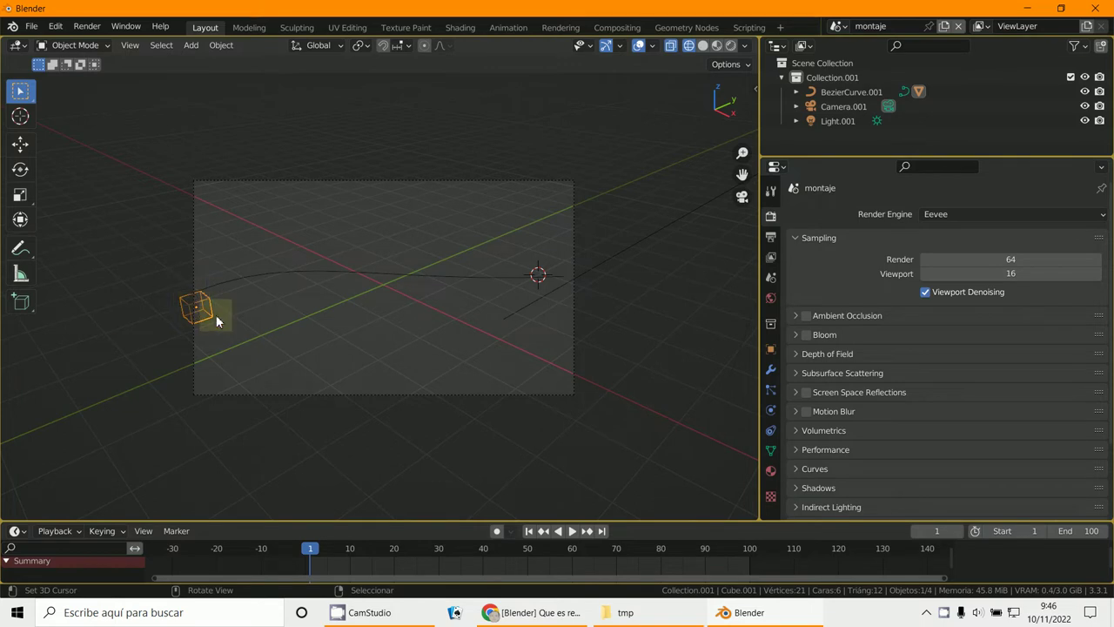
pyautogui.press('x')
pyautogui.click(216, 319)
pyautogui.click(293, 275)
pyautogui.press('Delete')
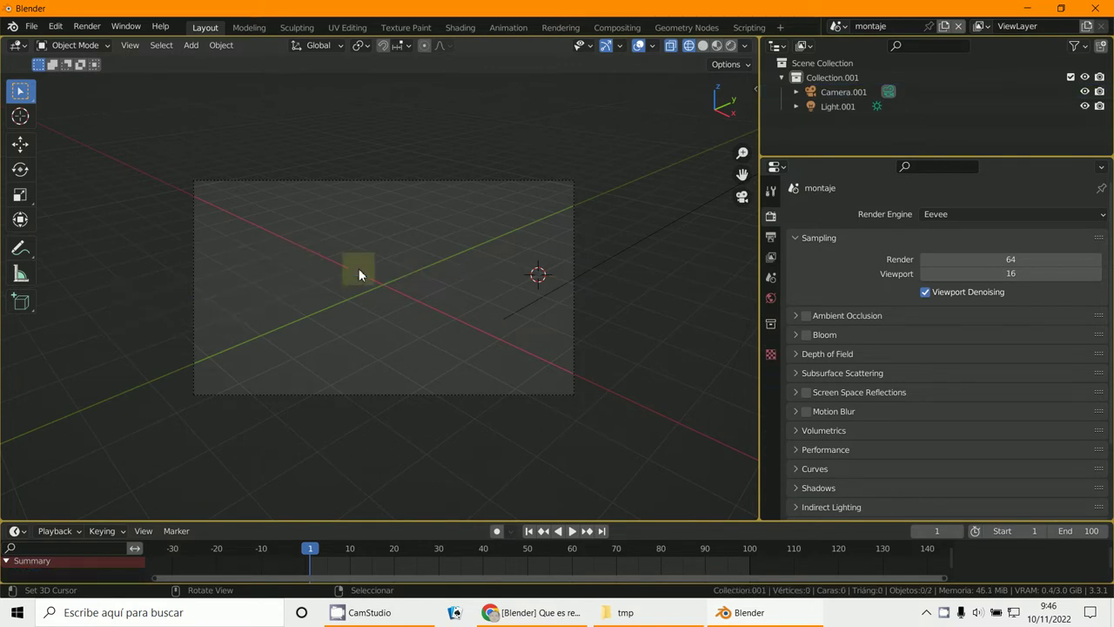
pyautogui.moveTo(538, 275); pyautogui.dragTo(543, 282)
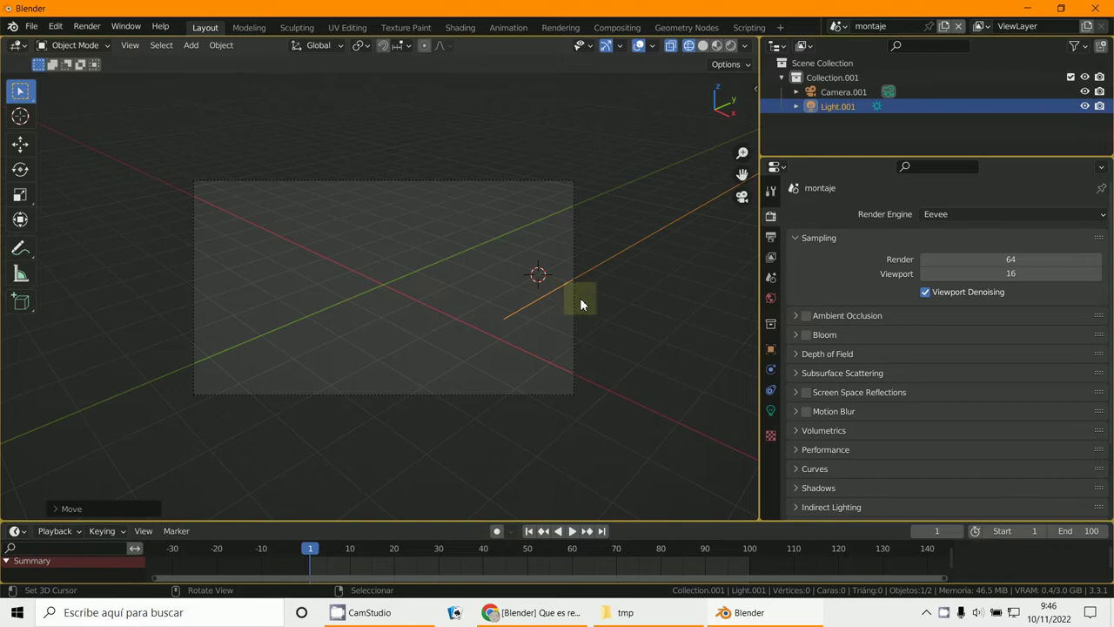
# - Return to the original scene named Scene, deselect everything and display it in Material Preview shading
pyautogui.click(845, 28)
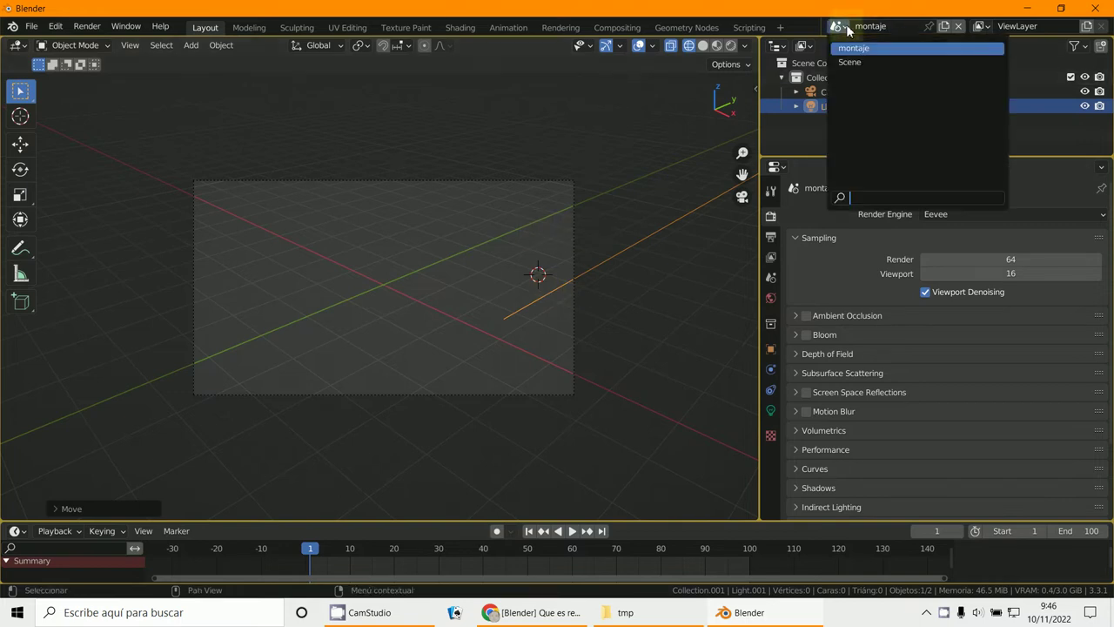
pyautogui.click(849, 61)
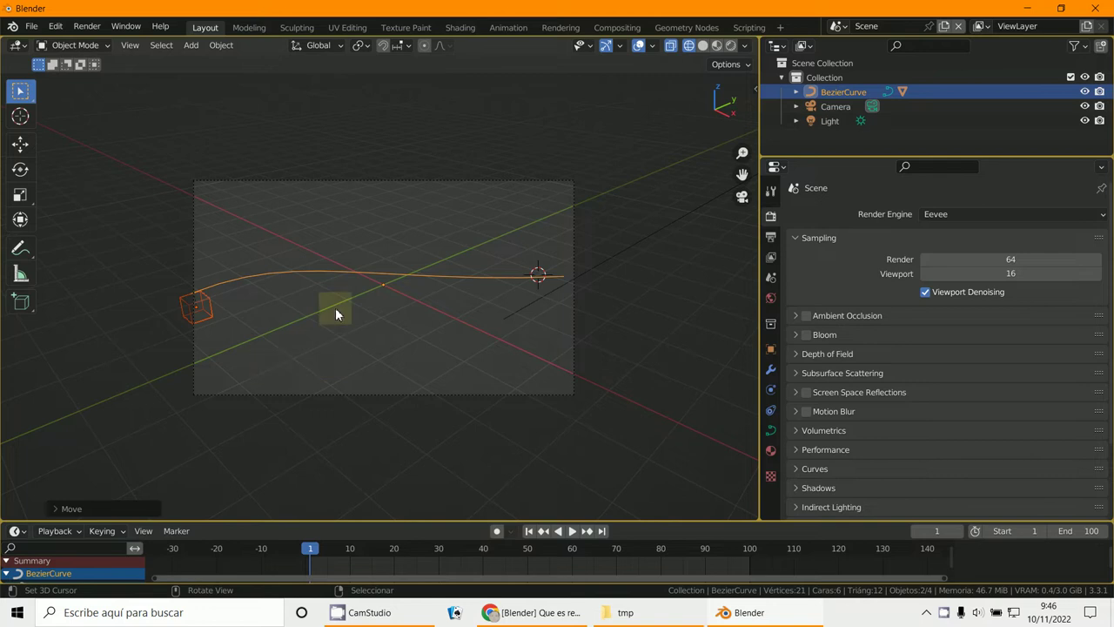
pyautogui.click(289, 310)
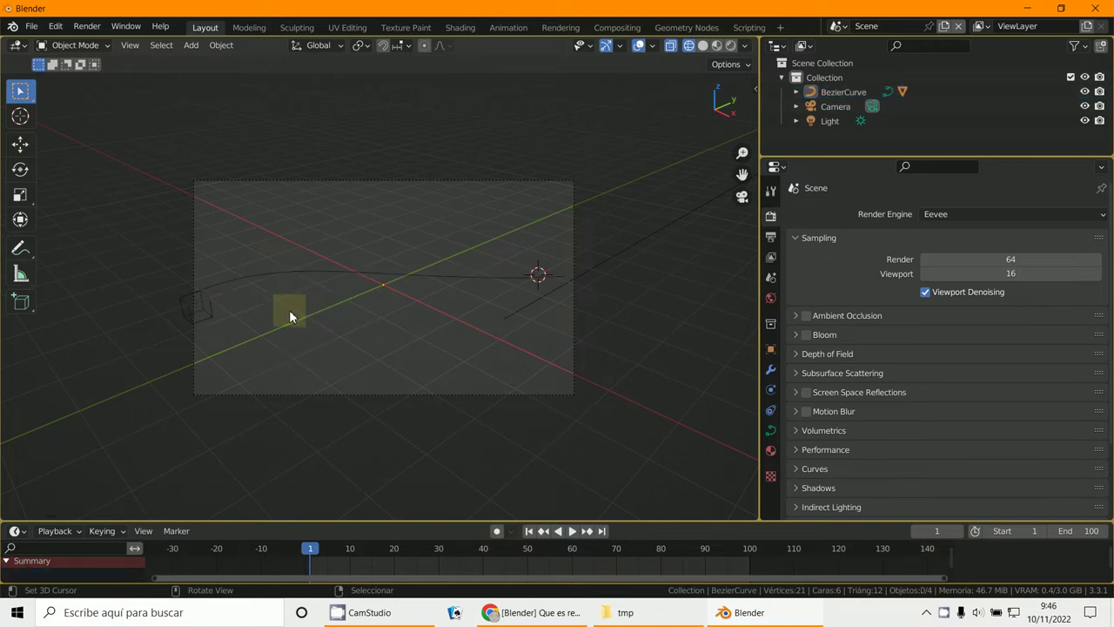
pyautogui.click(716, 47)
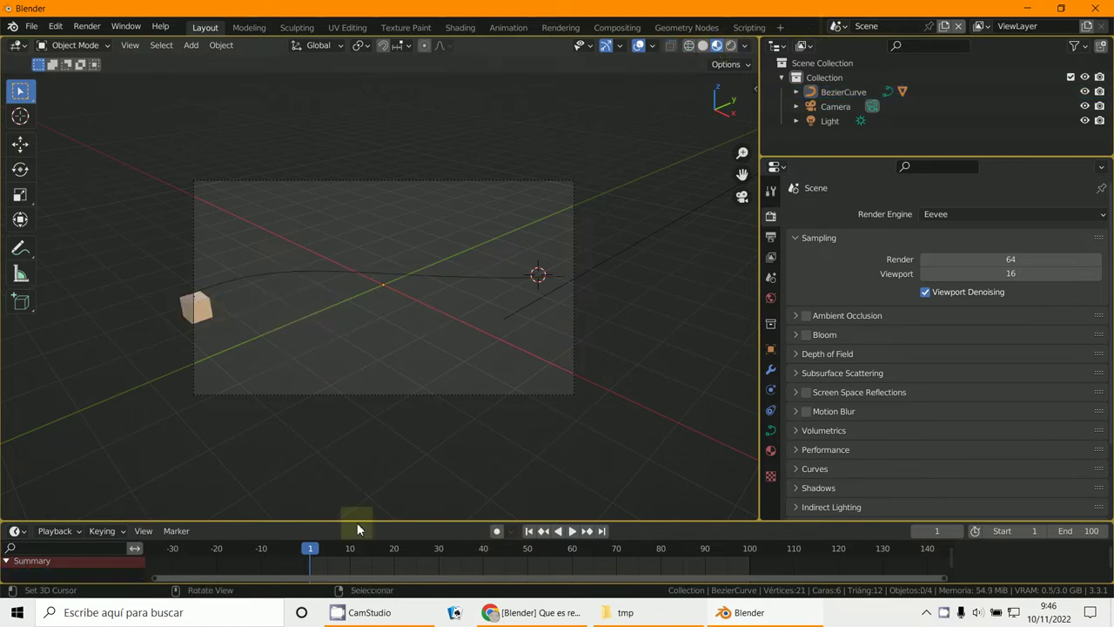
# - Play the cube's animation along the curve, stop it and return to frame 1
pyautogui.press('space')
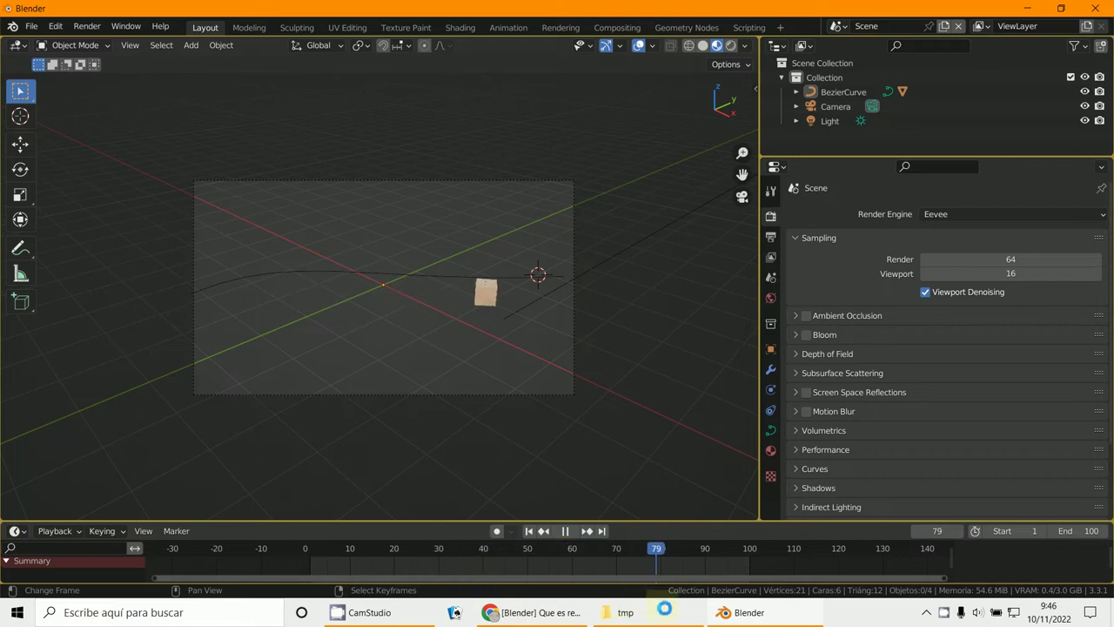
pyautogui.moveTo(546, 574); pyautogui.dragTo(318, 575)
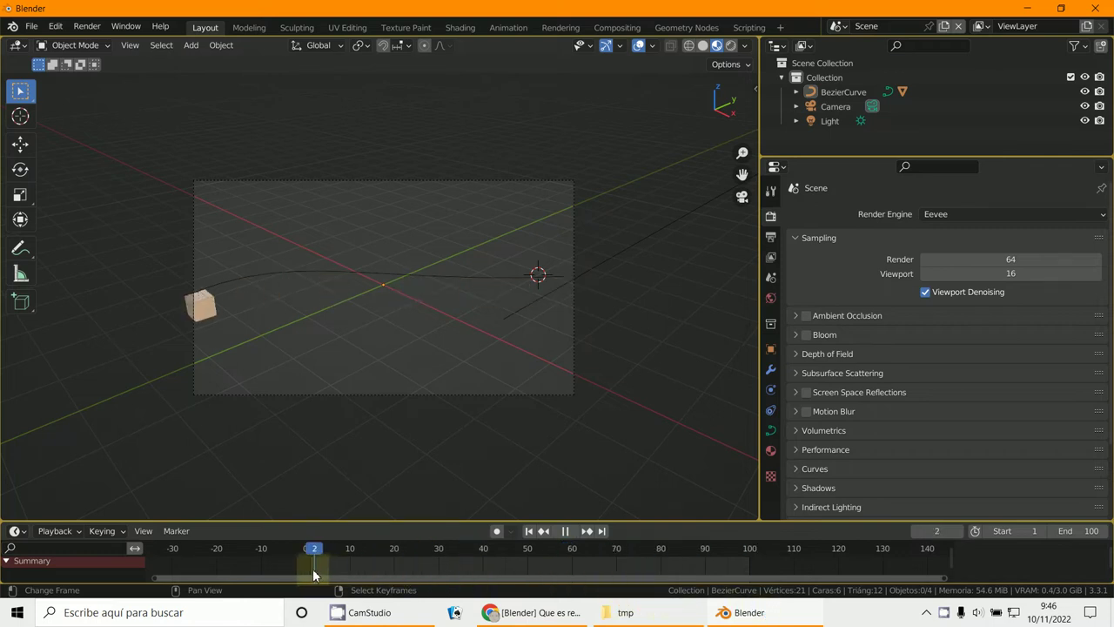
pyautogui.press('space')
pyautogui.scroll(-2, 712, 568)
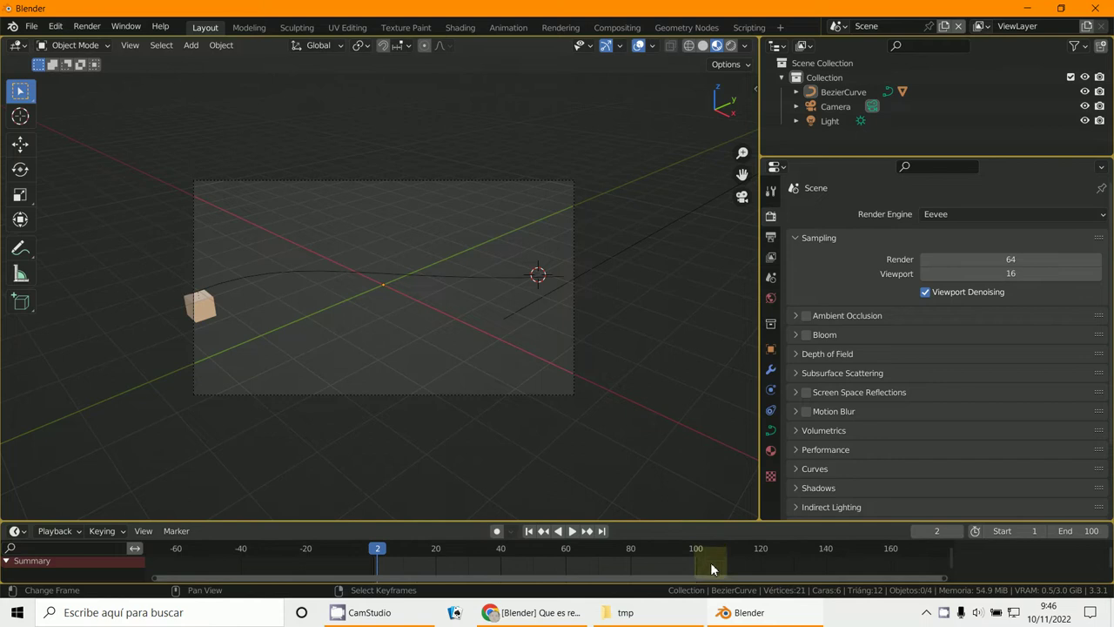
pyautogui.moveTo(722, 561); pyautogui.dragTo(539, 562, button='middle')
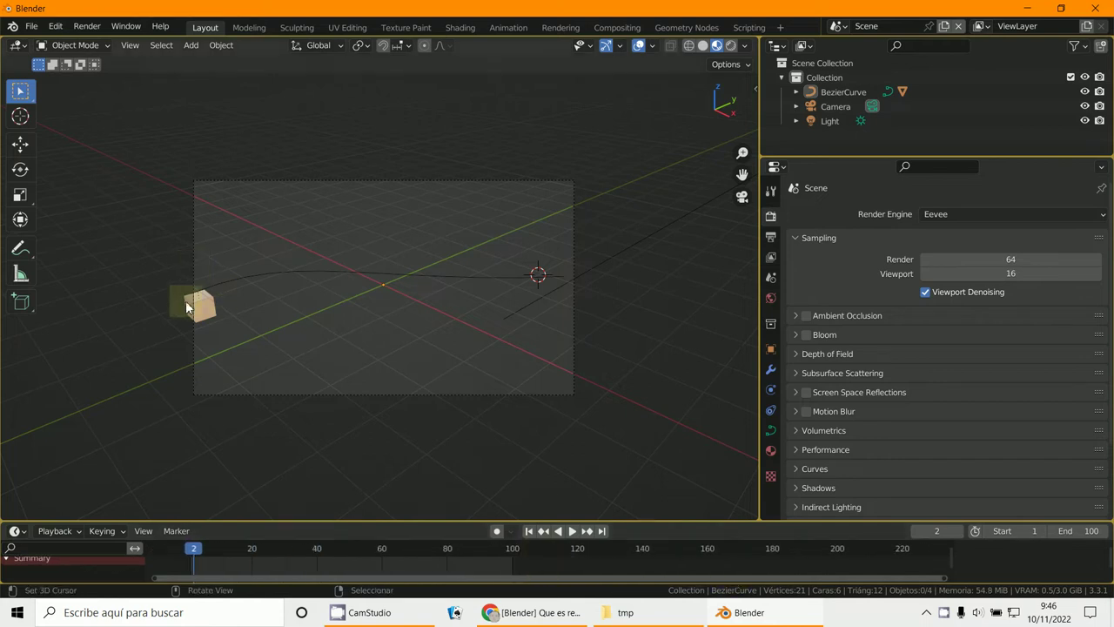
pyautogui.click(918, 532)
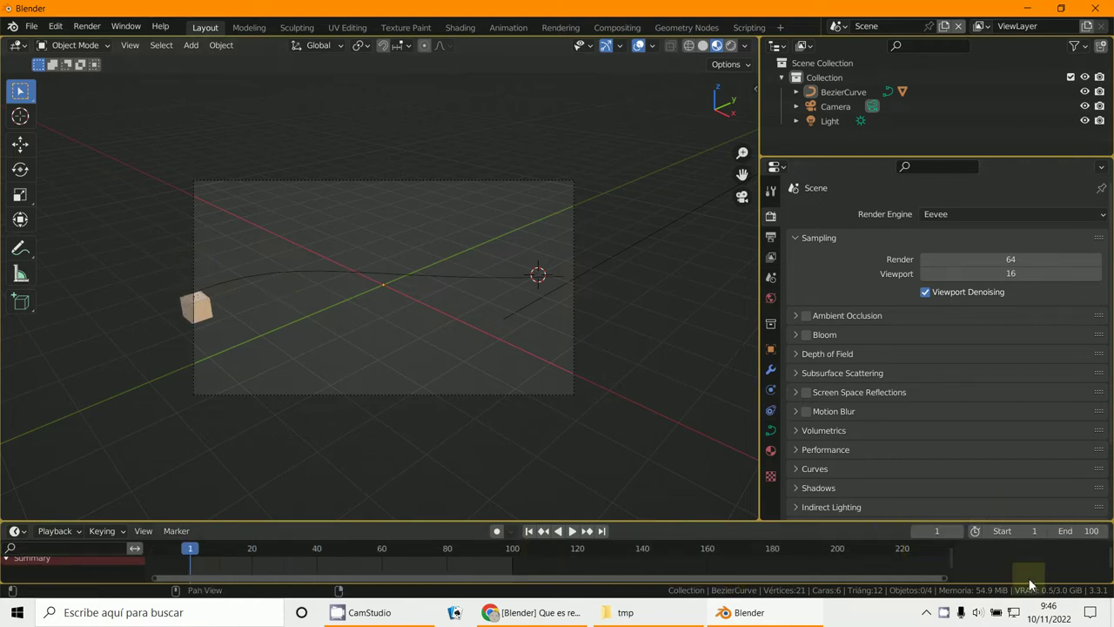
# - Set the end frame of the scene's animation to 400
pyautogui.click(1093, 531)
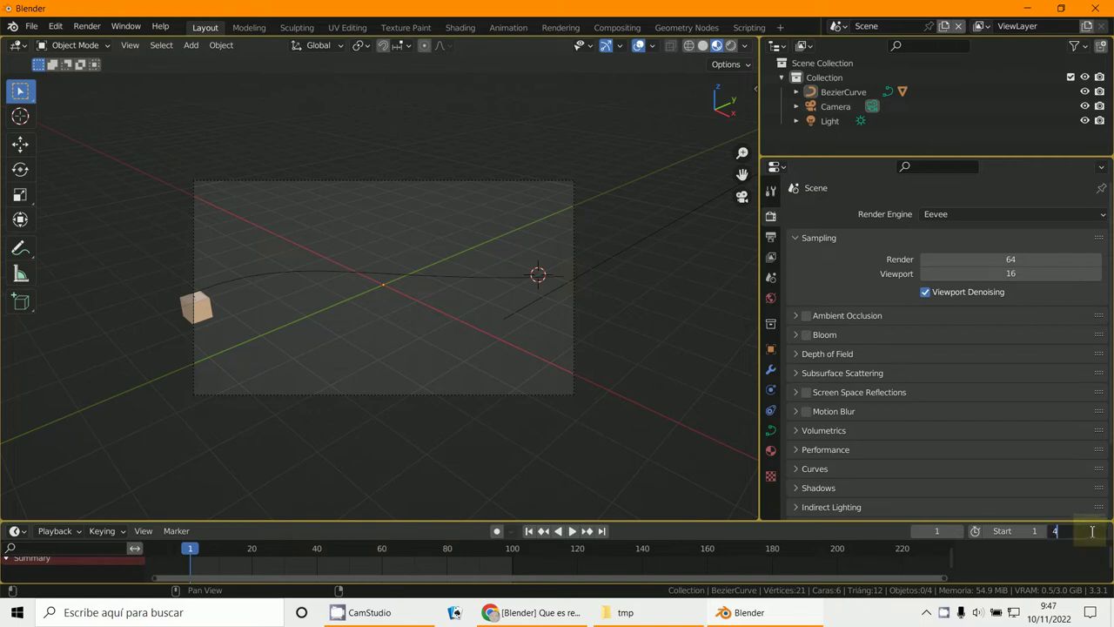
pyautogui.write('400')
pyautogui.press('Return')
# - Scrub the extended timeline past frame 200 to check the animation, and return to frame 1
pyautogui.scroll(-3, 566, 563)
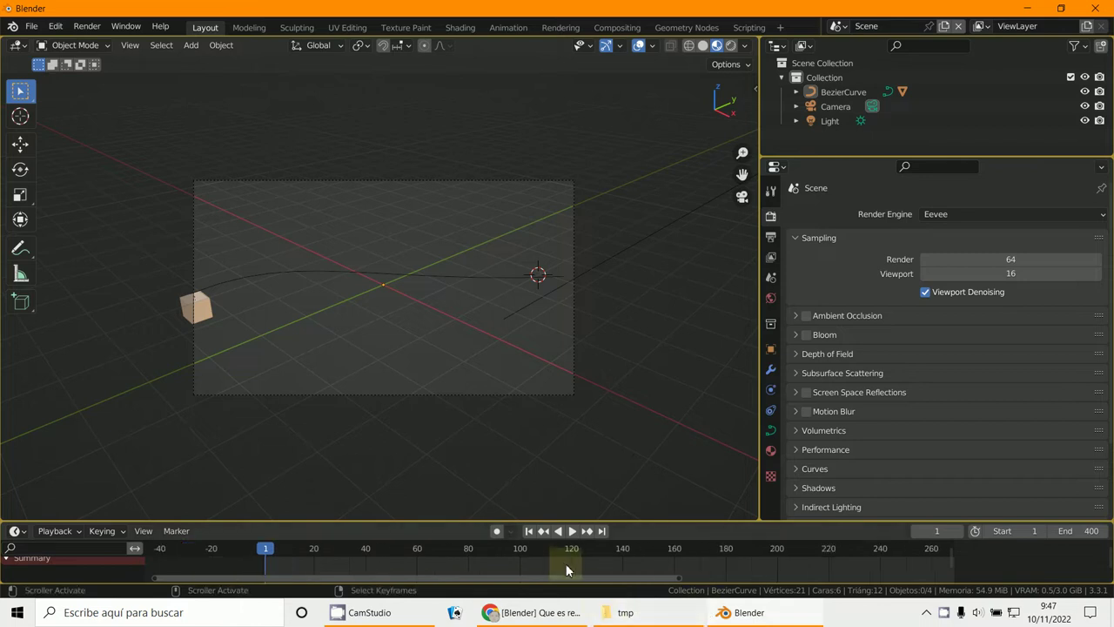
pyautogui.moveTo(289, 553); pyautogui.dragTo(800, 570)
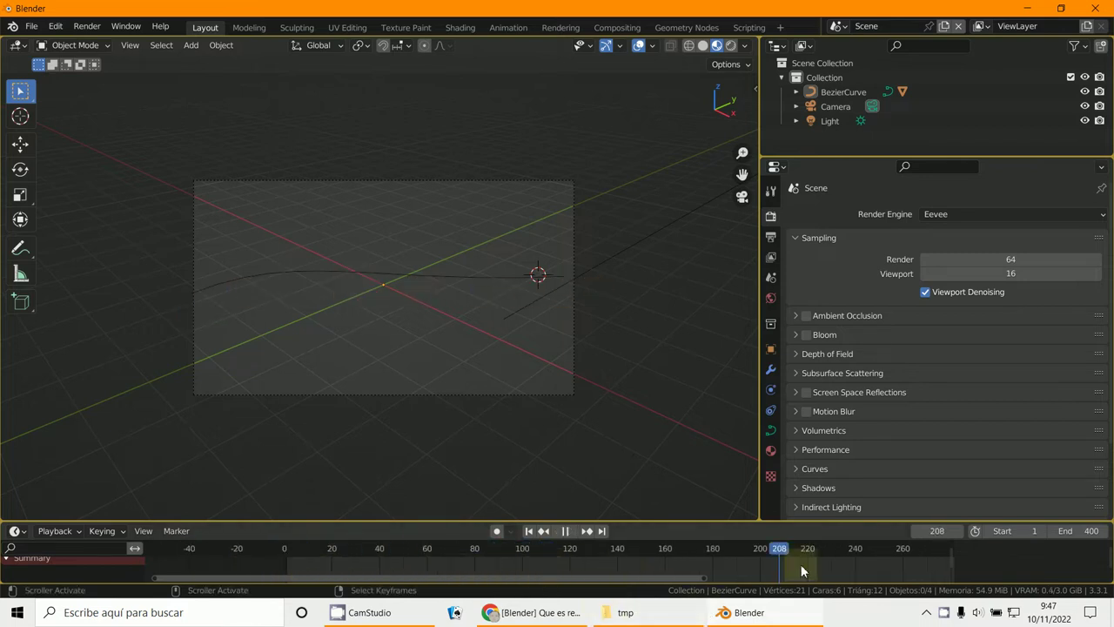
pyautogui.press('Escape')
pyautogui.scroll(-4, 762, 571)
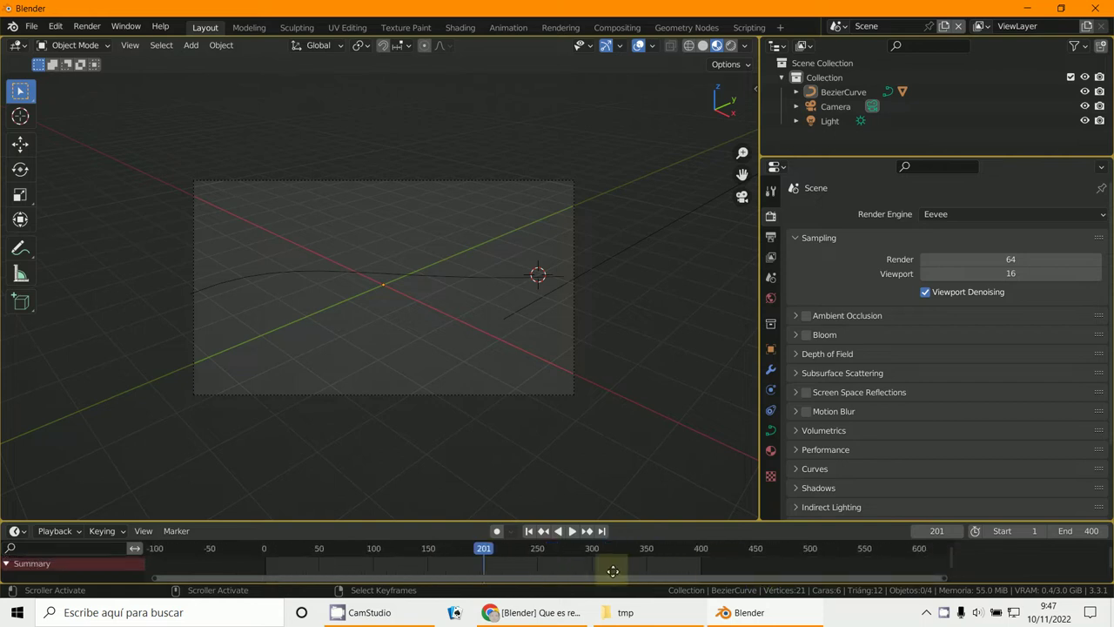
pyautogui.moveTo(264, 570)
pyautogui.mouseDown()
pyautogui.moveTo(423, 563)
pyautogui.moveTo(232, 542)
pyautogui.moveTo(261, 549)
pyautogui.mouseUp()
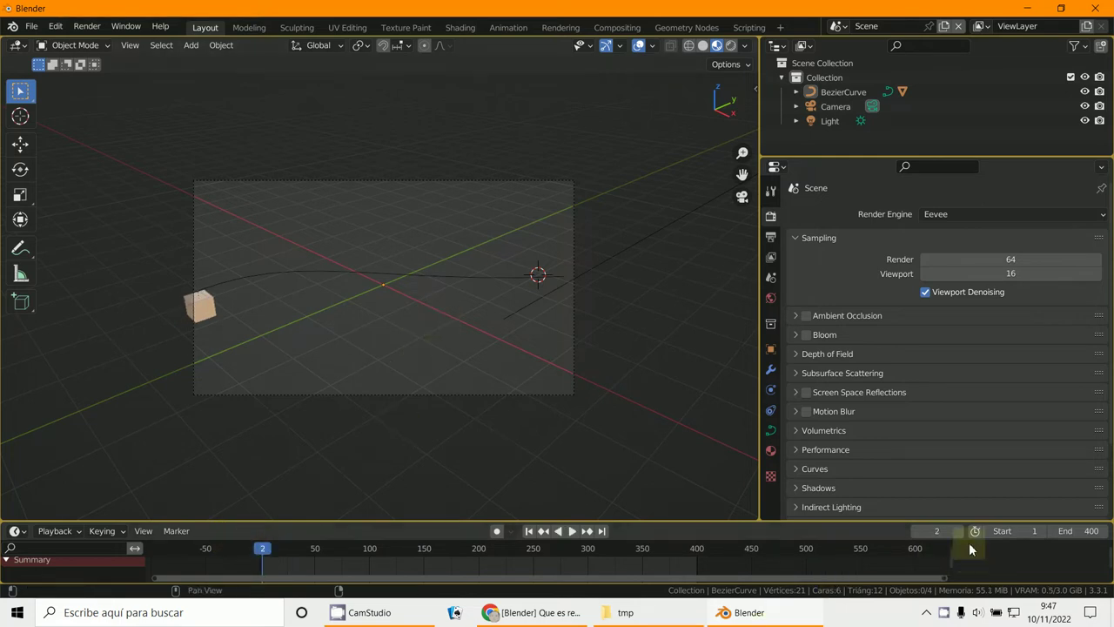
pyautogui.click(916, 530)
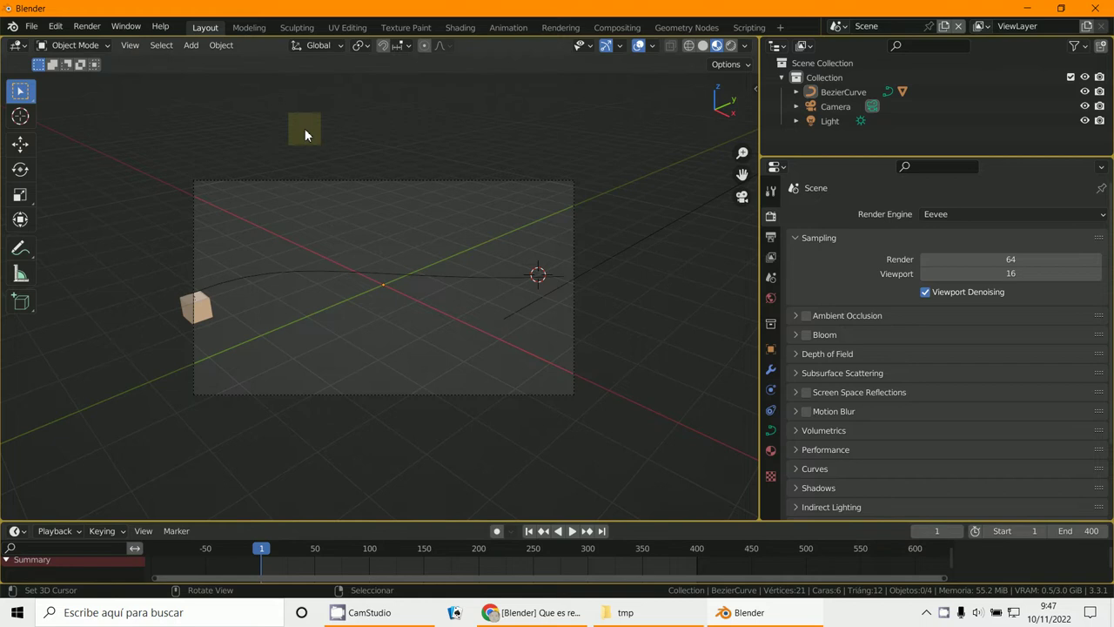
# - Turn the 3D viewport area into a Video Sequencer showing both the sequencer and the preview
pyautogui.click(25, 48)
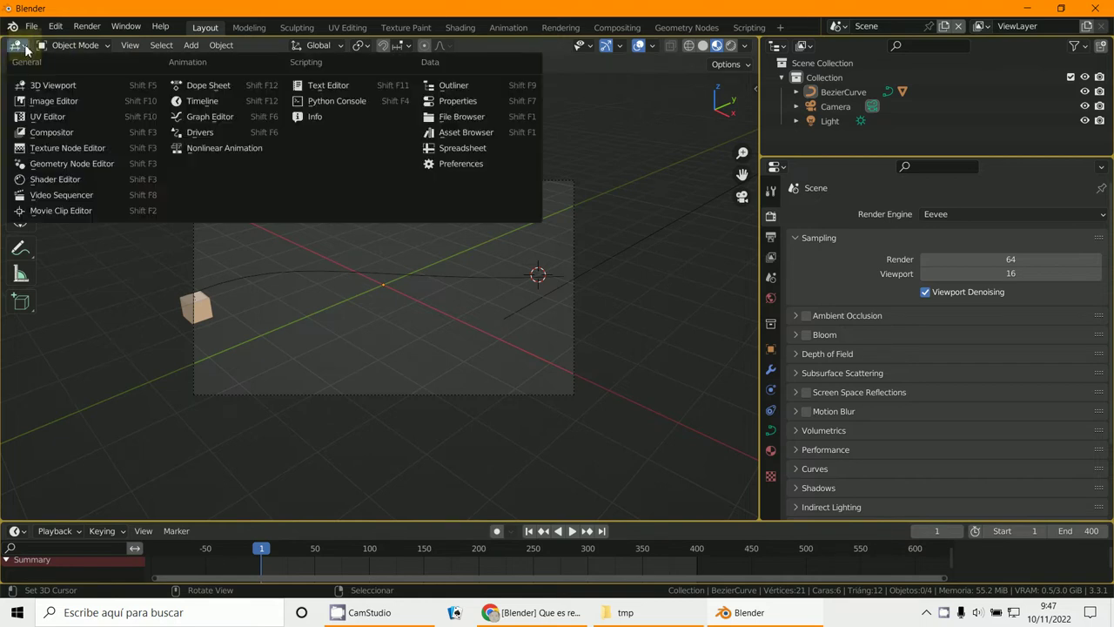
pyautogui.click(52, 195)
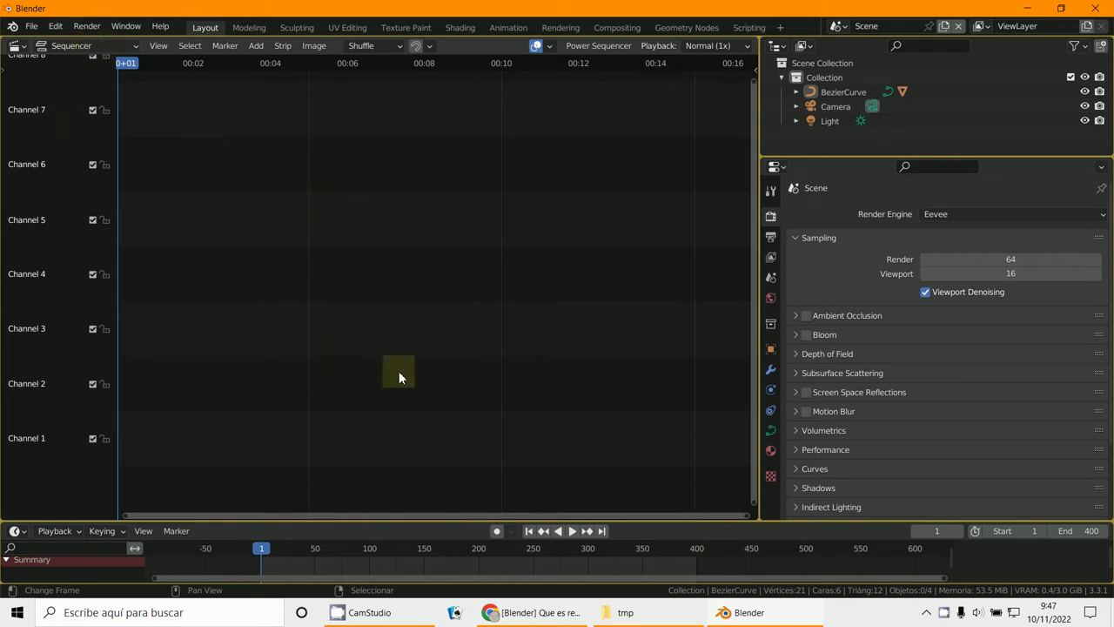
pyautogui.click(68, 47)
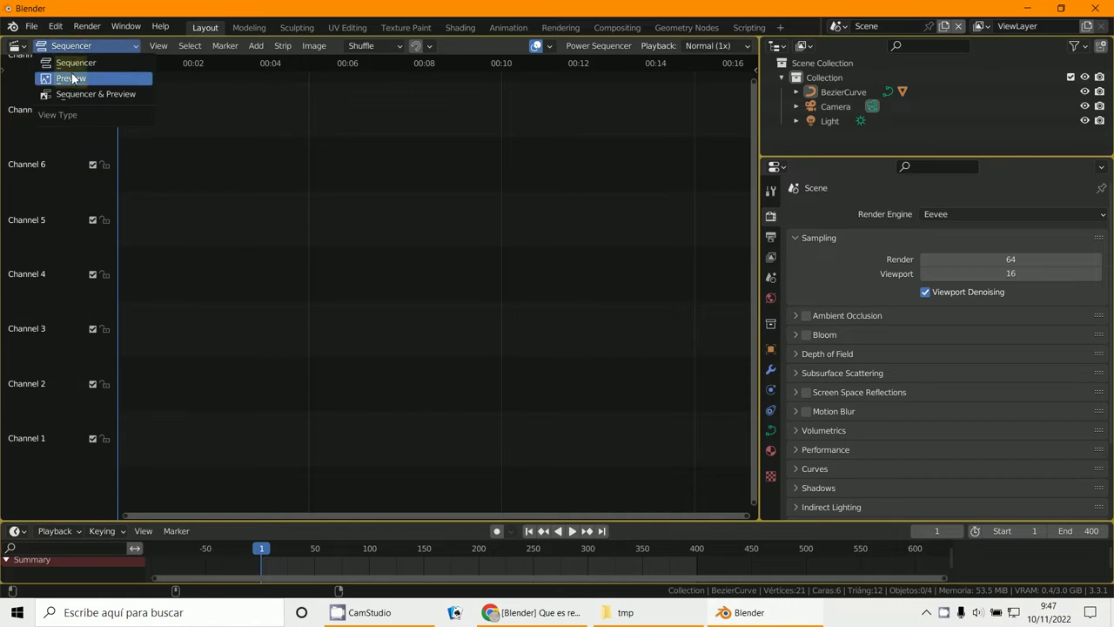
pyautogui.click(70, 78)
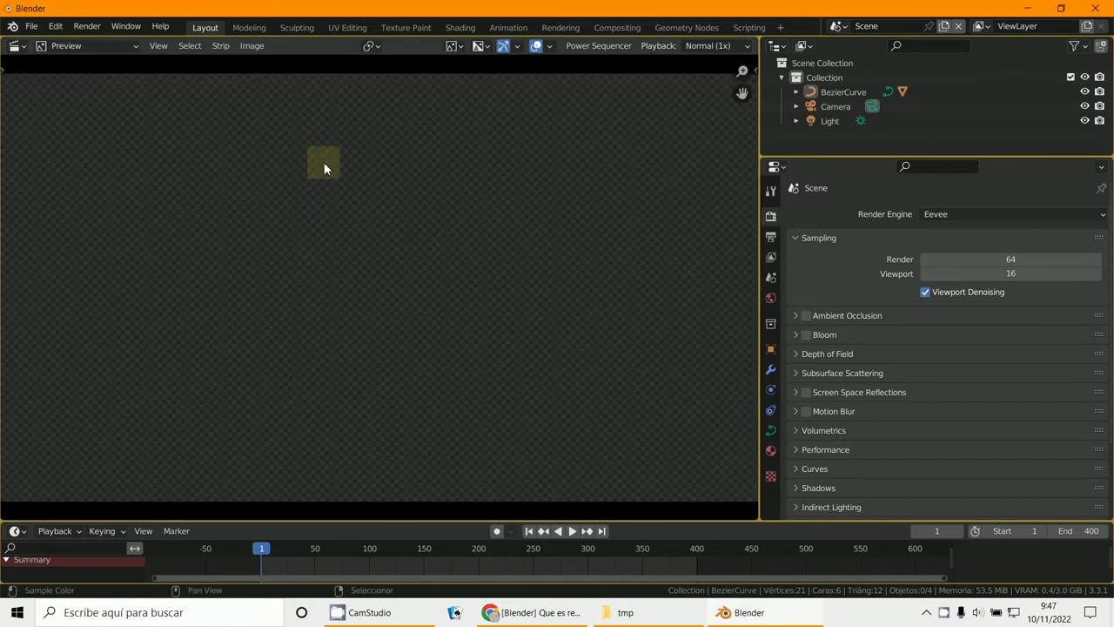
pyautogui.click(62, 45)
pyautogui.click(68, 96)
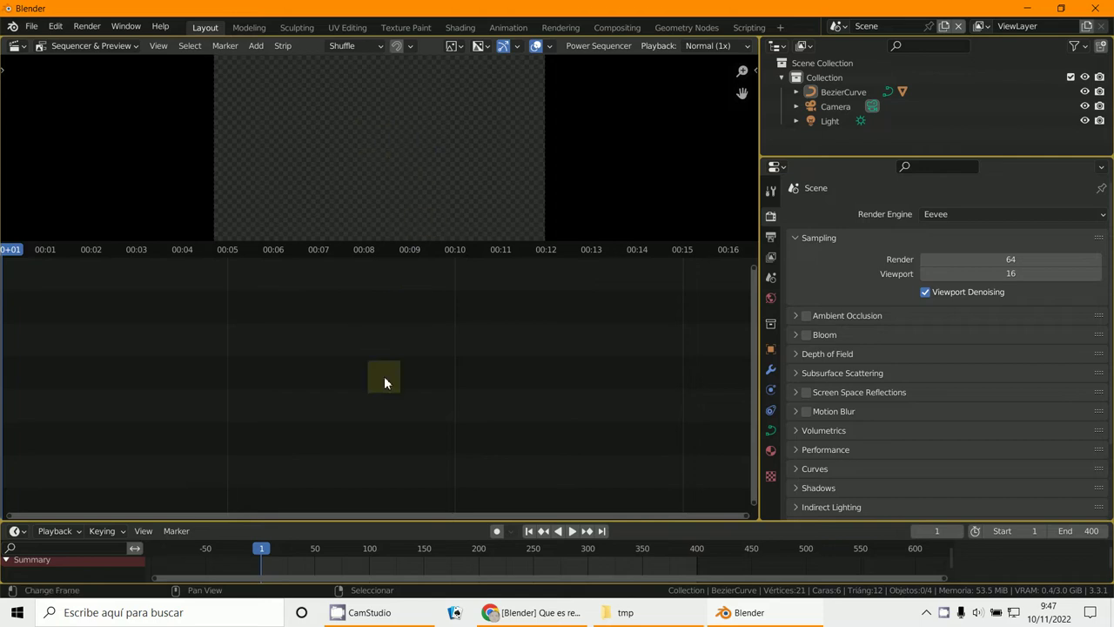
# - Switch to the montaje scene and set its end frame to 500
pyautogui.click(839, 27)
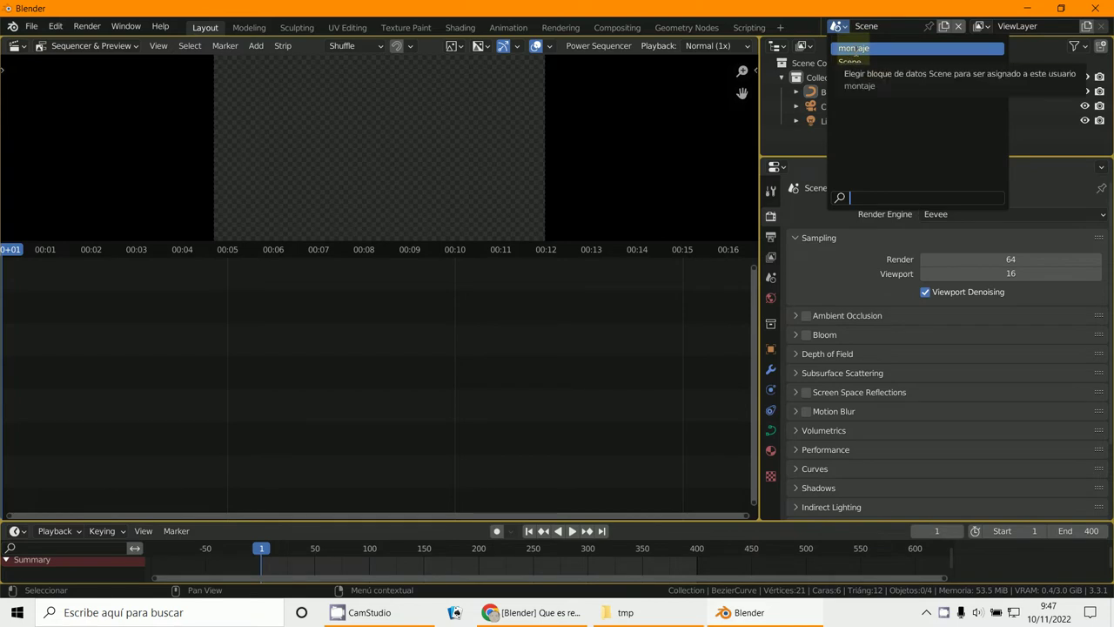
pyautogui.click(853, 49)
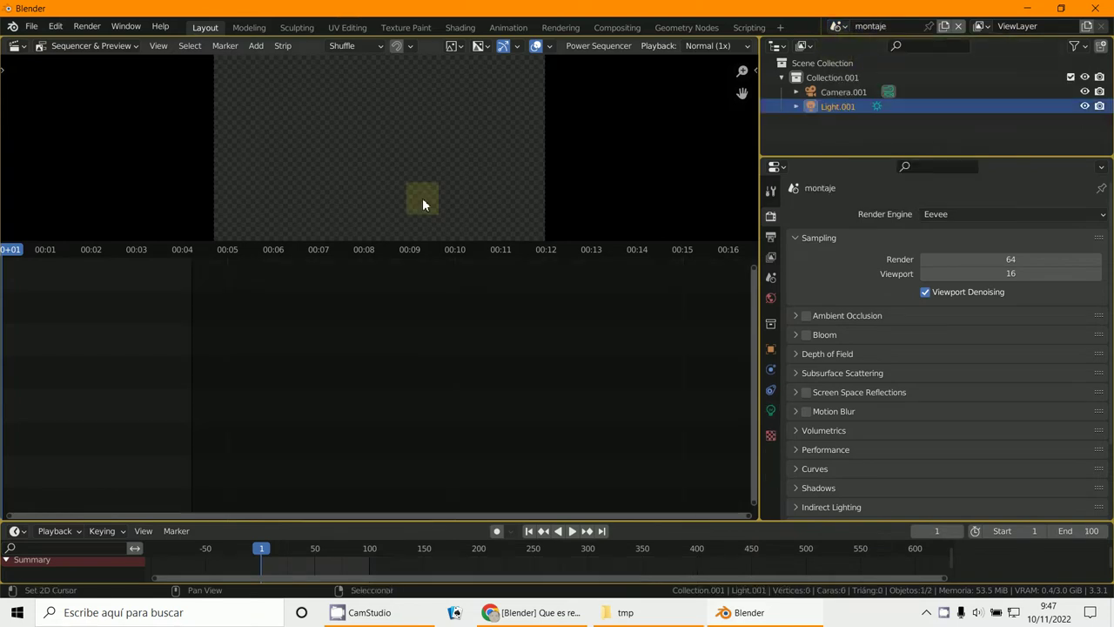
pyautogui.scroll(2, 386, 410)
pyautogui.moveTo(386, 409); pyautogui.dragTo(368, 462, button='middle')
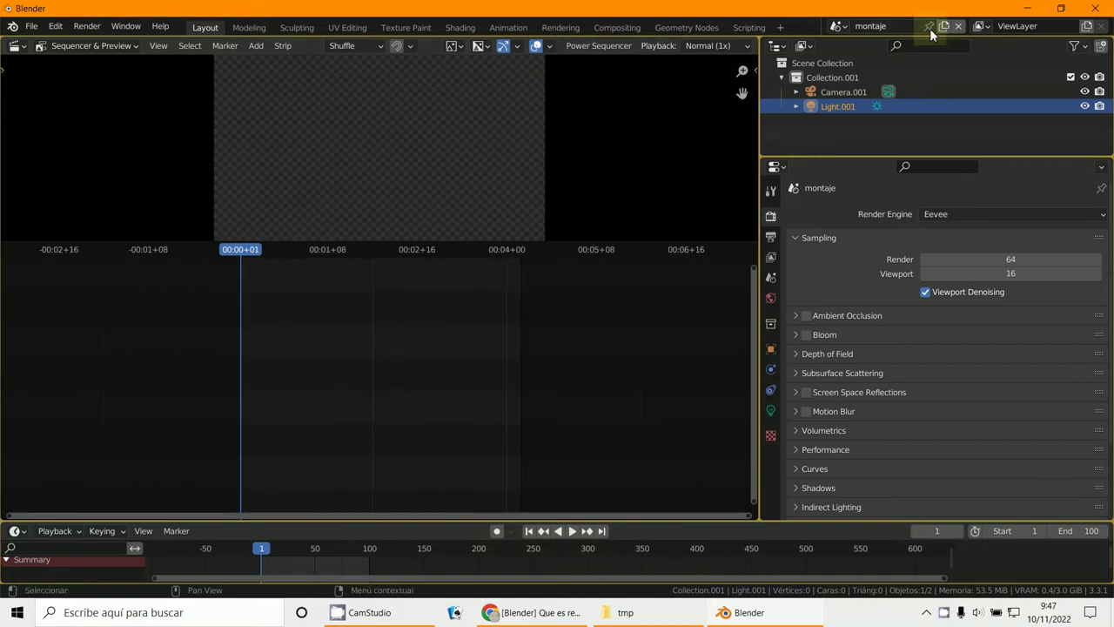
pyautogui.scroll(1, 647, 276)
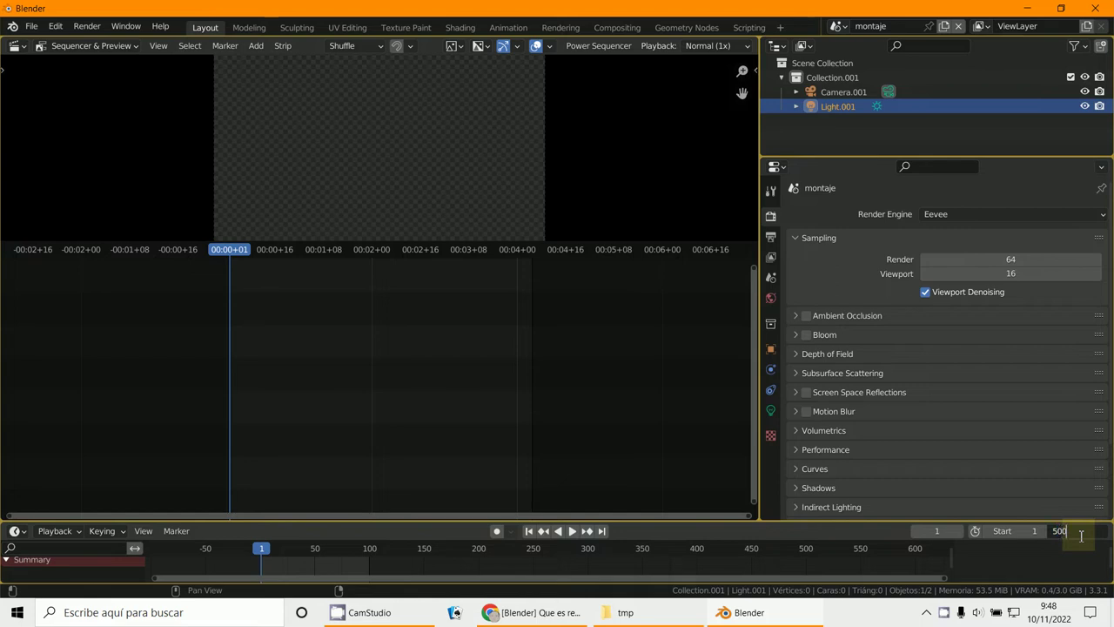
pyautogui.press('Return')
# - Fit the montaje frame range in the sequencer and display its time ruler in frames instead of seconds
pyautogui.keyDown('ctrl'); pyautogui.moveTo(688, 474); pyautogui.dragTo(513, 461, button='middle'); pyautogui.keyUp('ctrl')
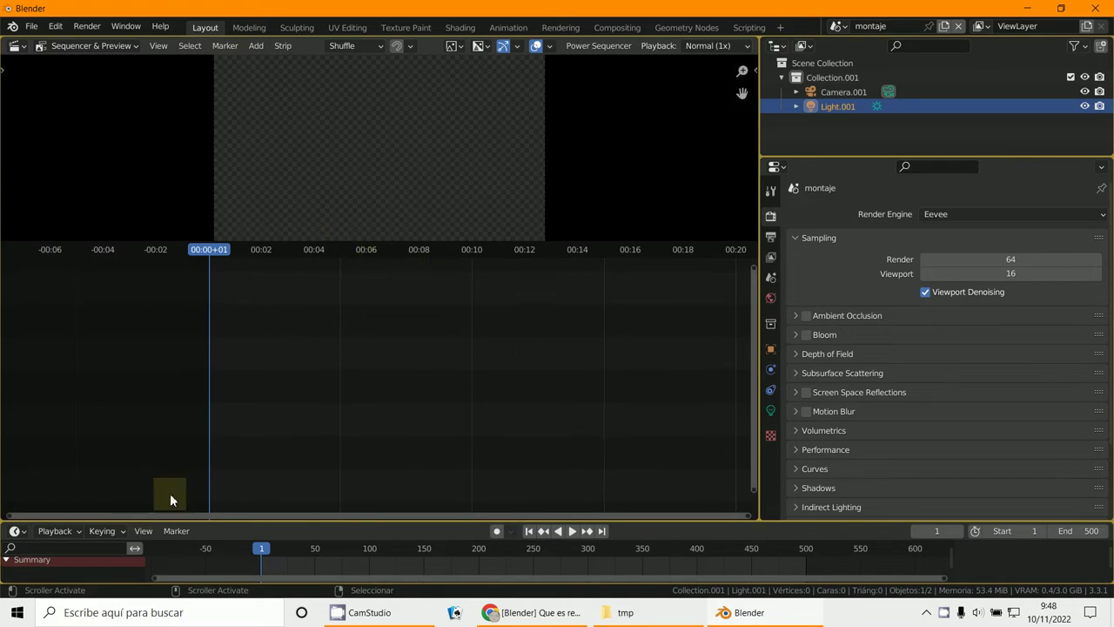
pyautogui.hotkey('ctrl', 't')
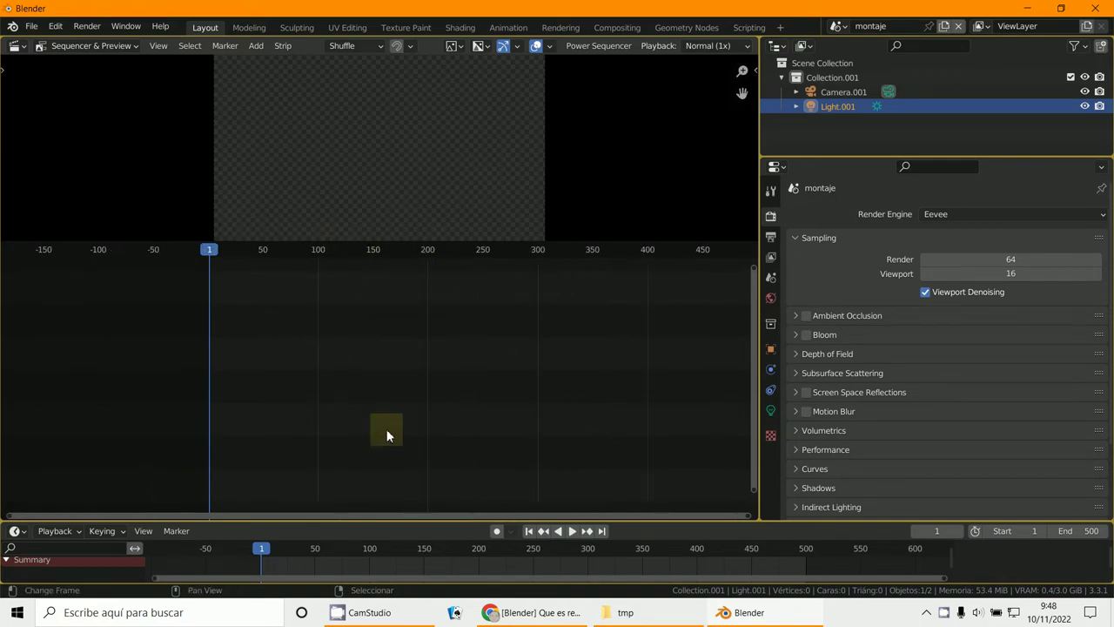
pyautogui.press('Home')
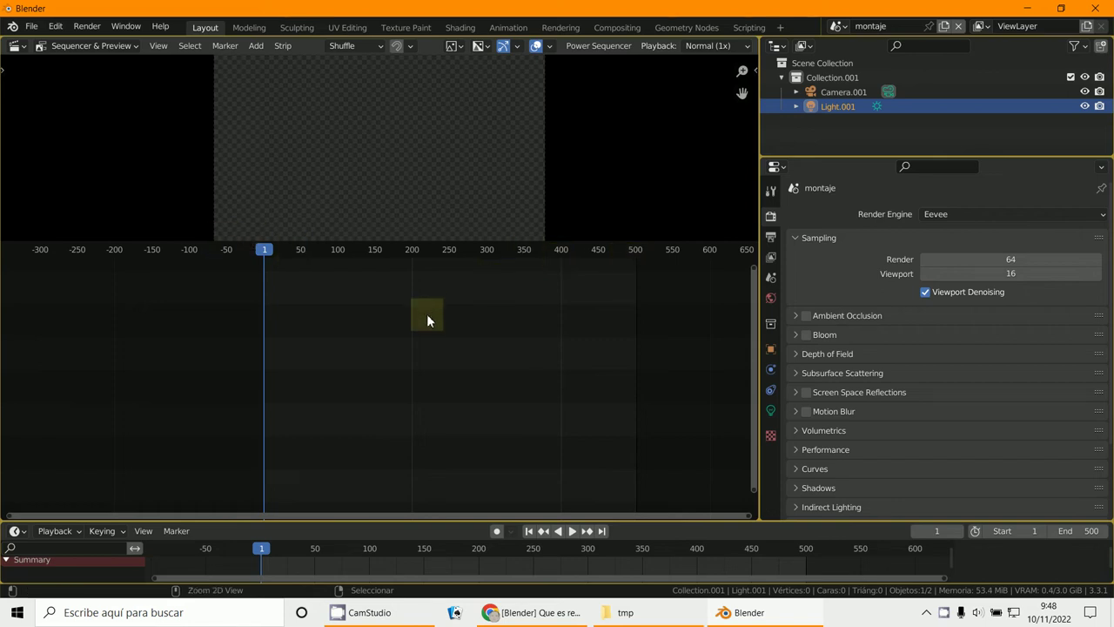
pyautogui.hotkey('ctrl', 't')
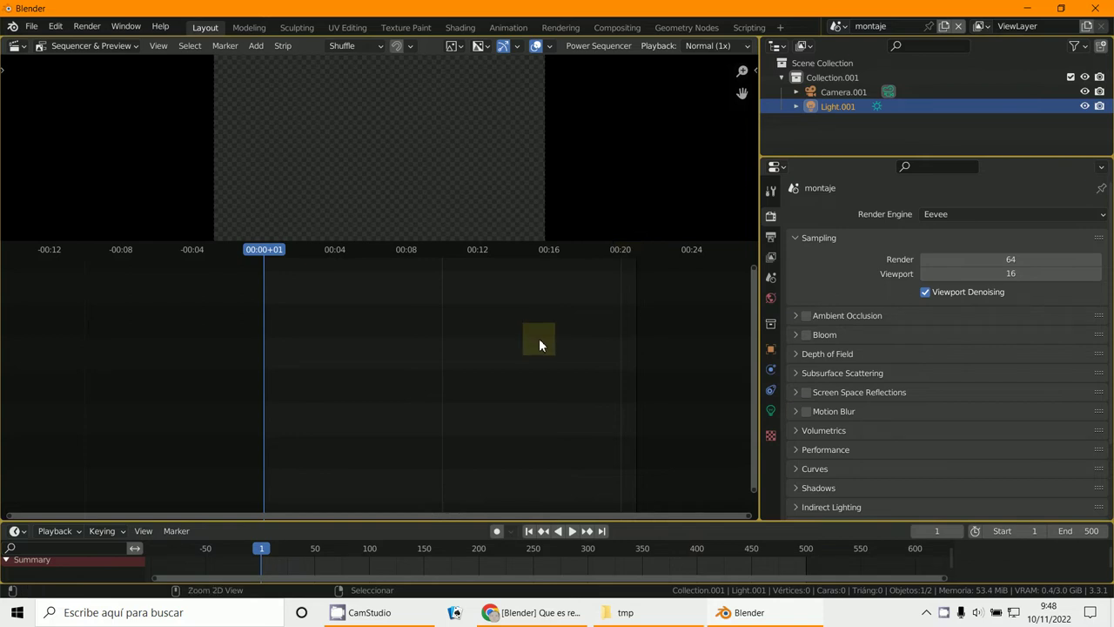
pyautogui.press('ctrl')
# - Move the playhead to frame 305 in the sequencer and bring it back to frame 1
pyautogui.click(490, 375)
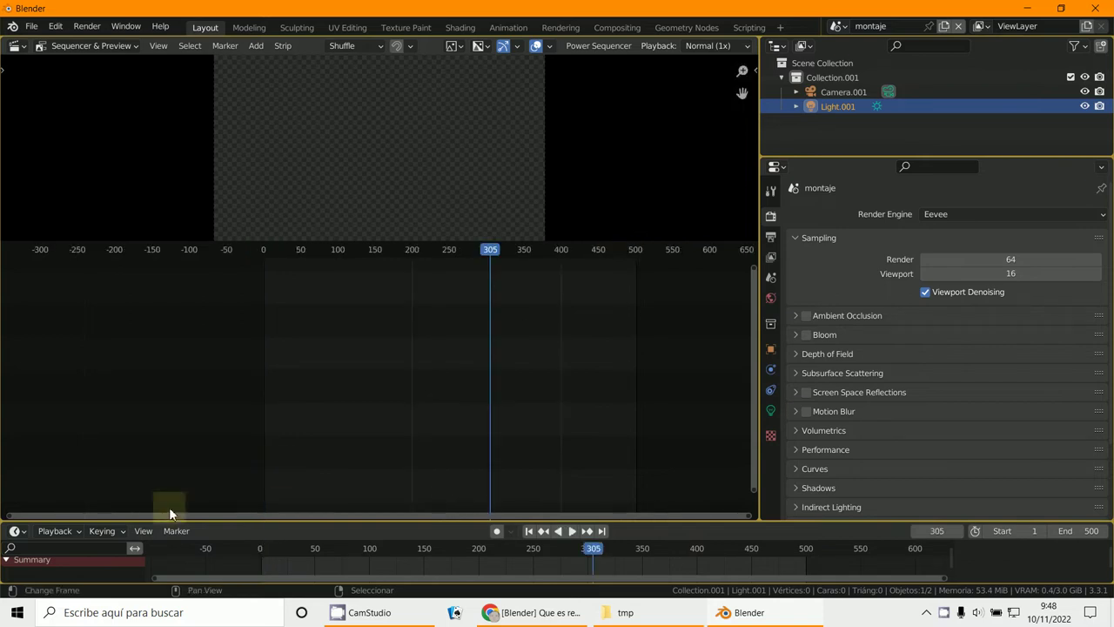
pyautogui.click(175, 531)
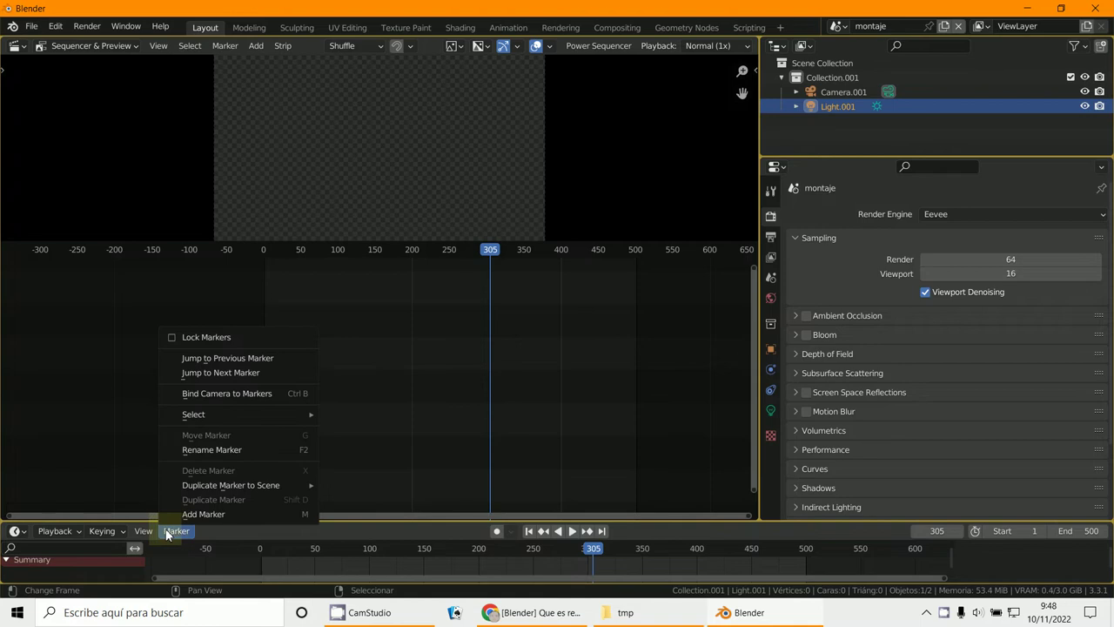
pyautogui.moveTo(144, 535)
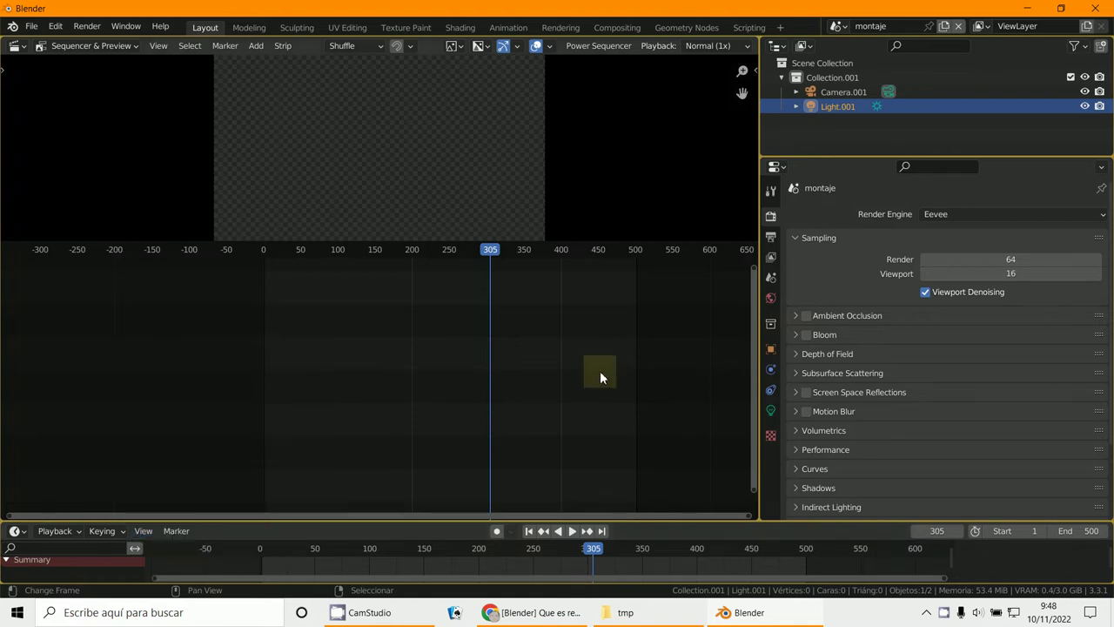
pyautogui.scroll(2, 537, 396)
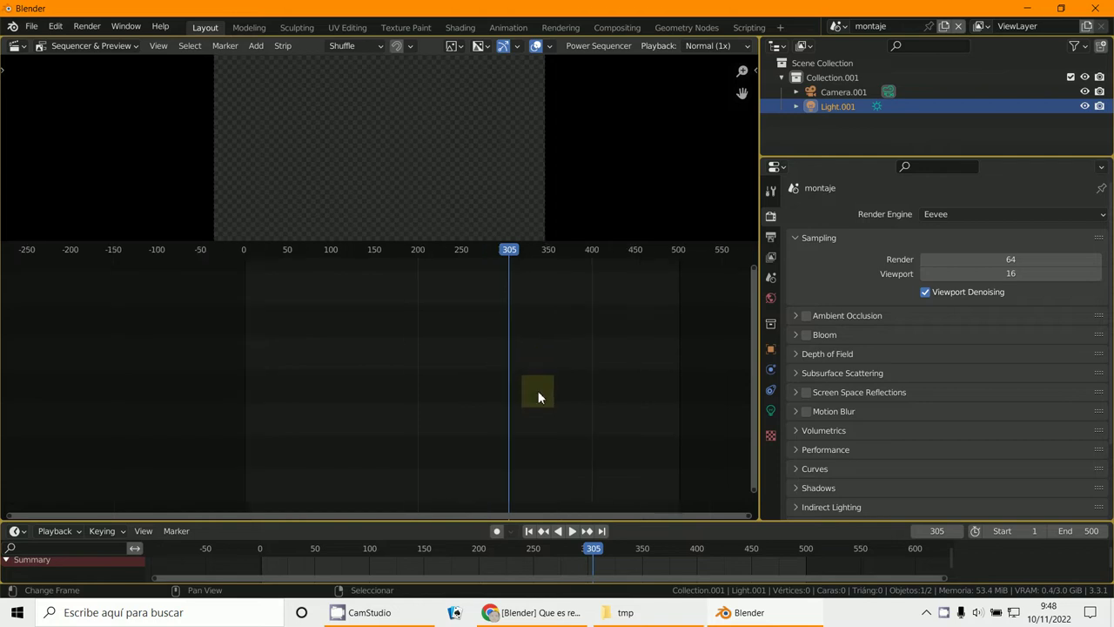
pyautogui.moveTo(537, 396); pyautogui.dragTo(432, 416, button='middle')
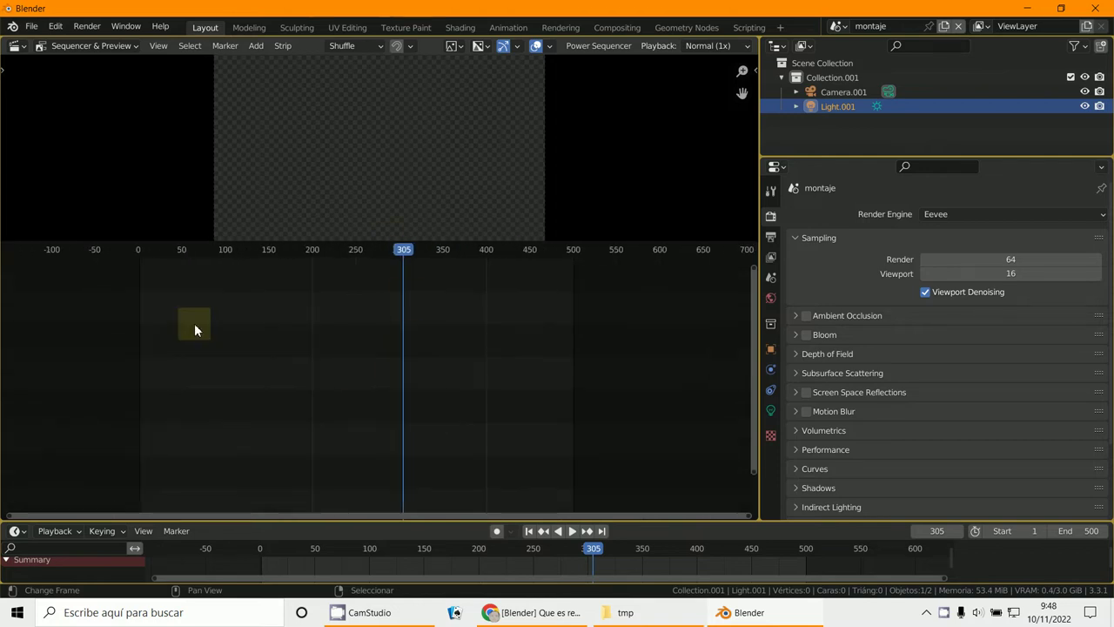
pyautogui.moveTo(147, 346); pyautogui.dragTo(142, 348)
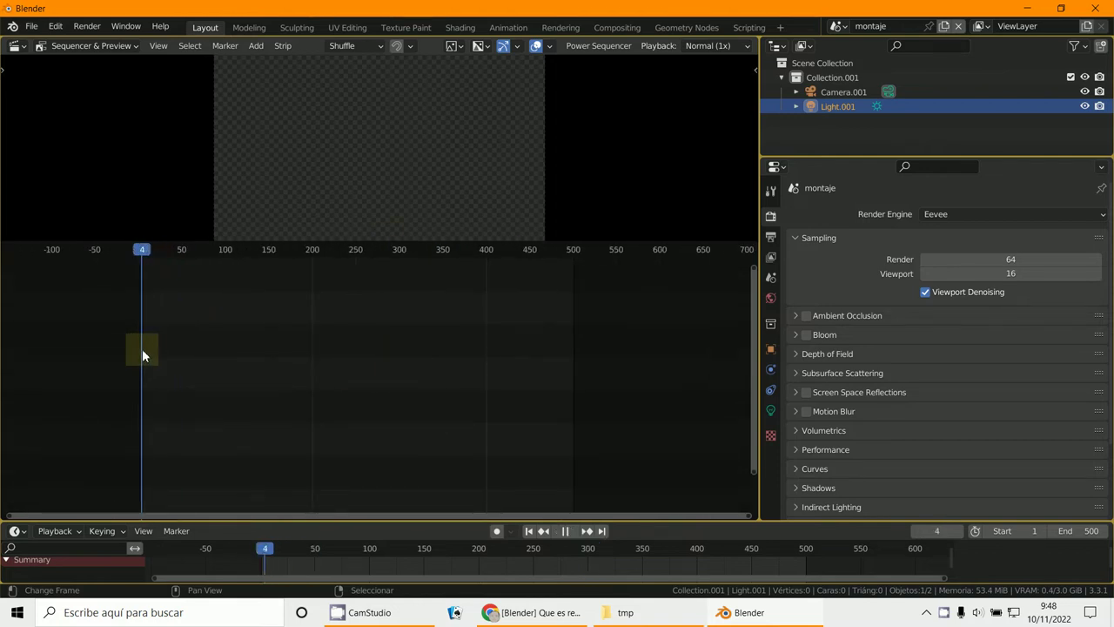
pyautogui.click(915, 531)
pyautogui.click(915, 531)
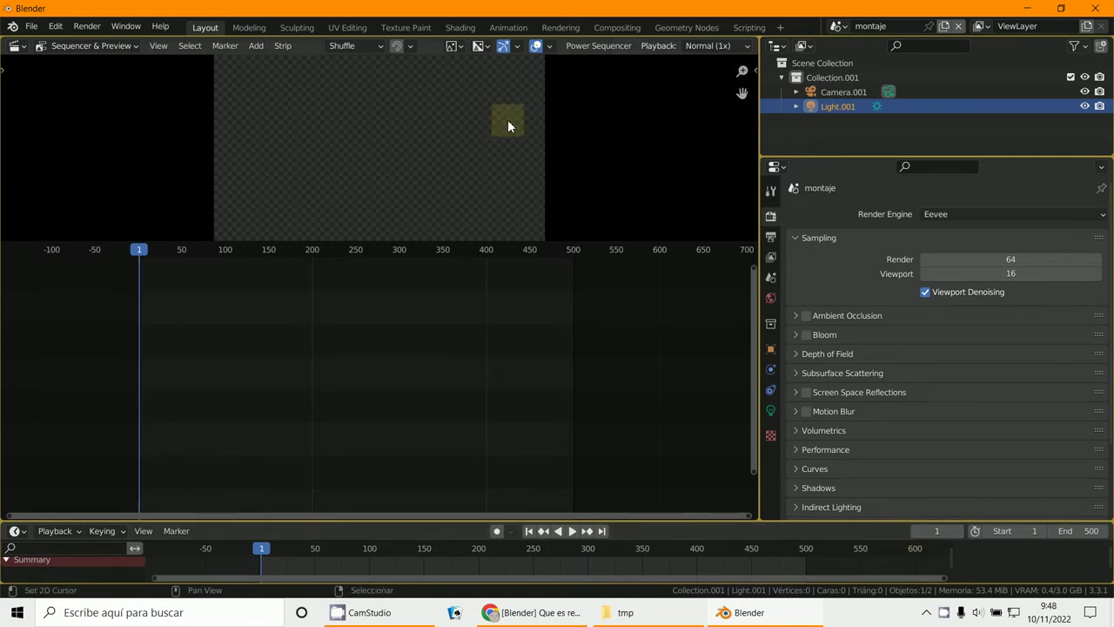
# - Add the scene named Scene to the sequencer as a scene strip starting at frame 1
pyautogui.click(250, 48)
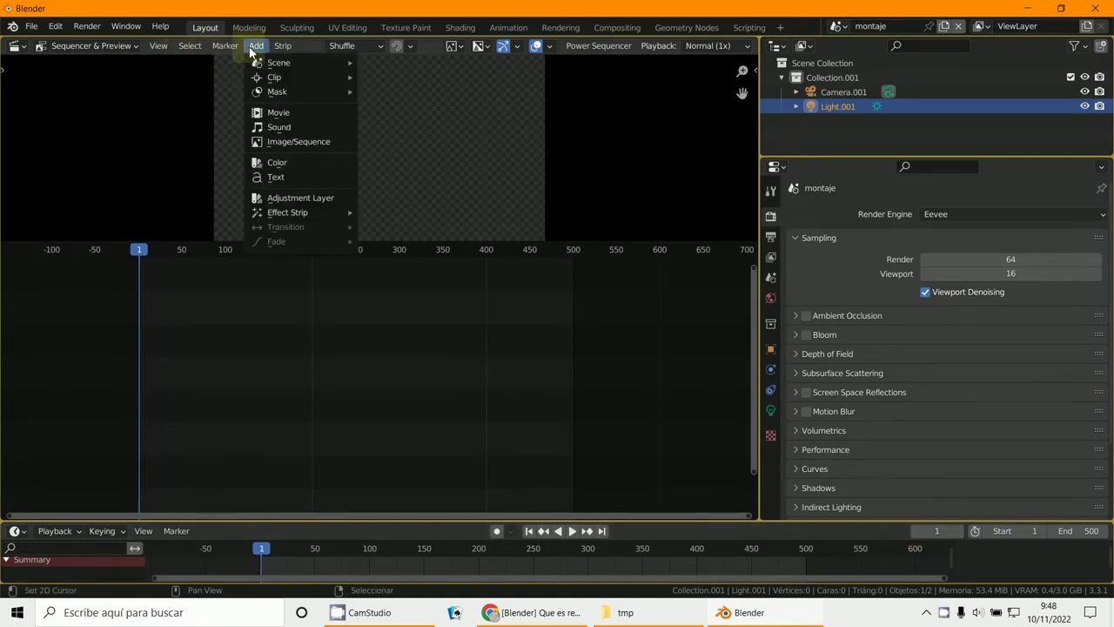
pyautogui.moveTo(272, 65)
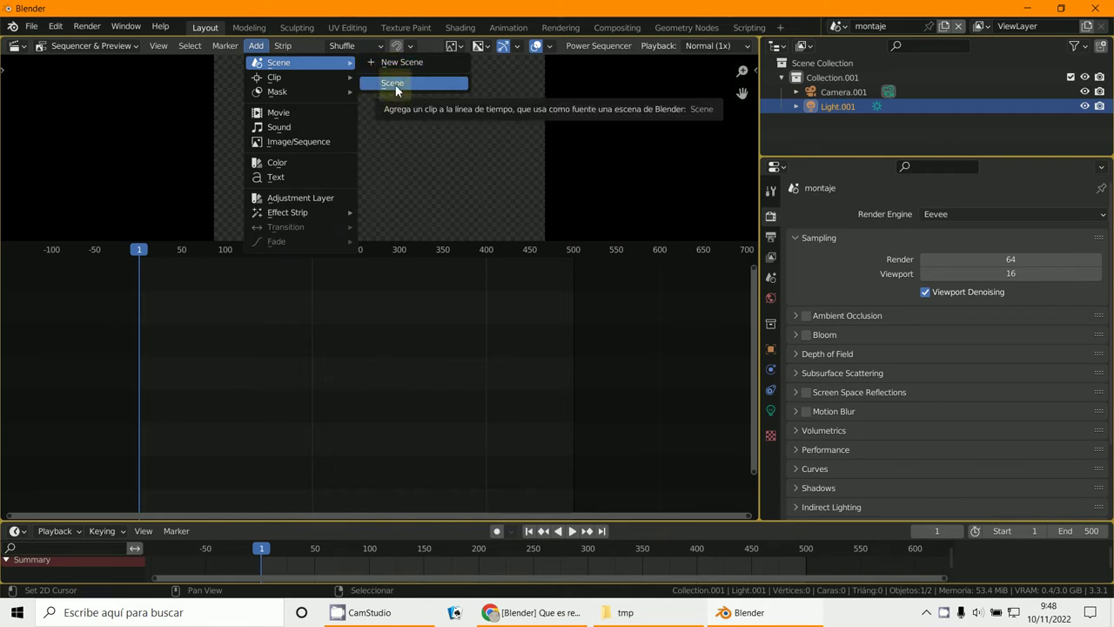
pyautogui.click(393, 87)
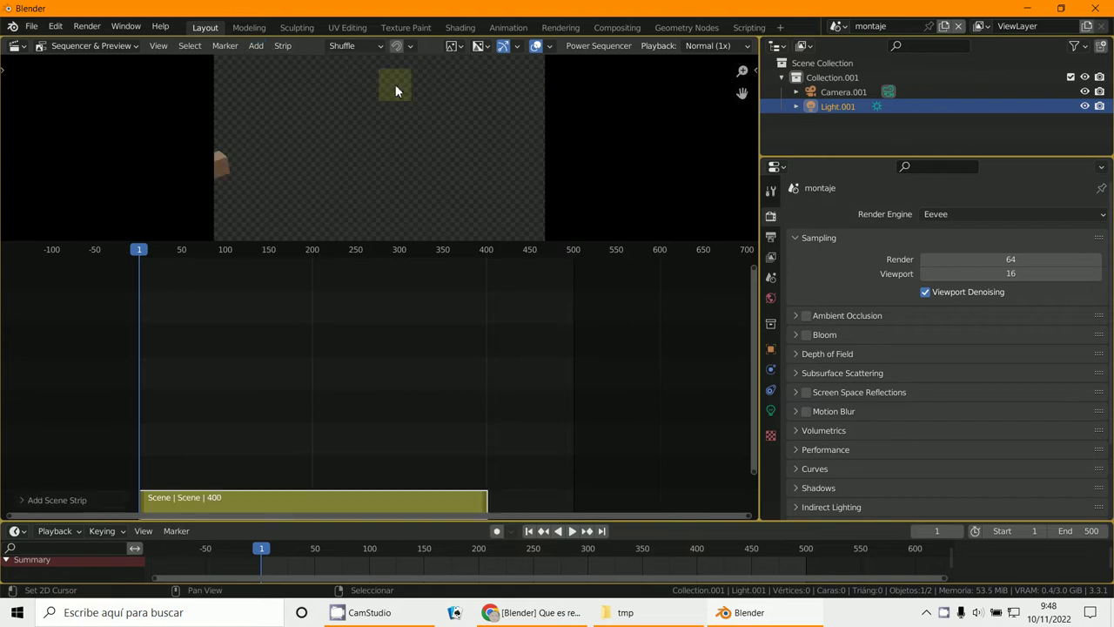
pyautogui.scroll(-3, 339, 391)
pyautogui.moveTo(335, 416); pyautogui.dragTo(301, 391, button='middle')
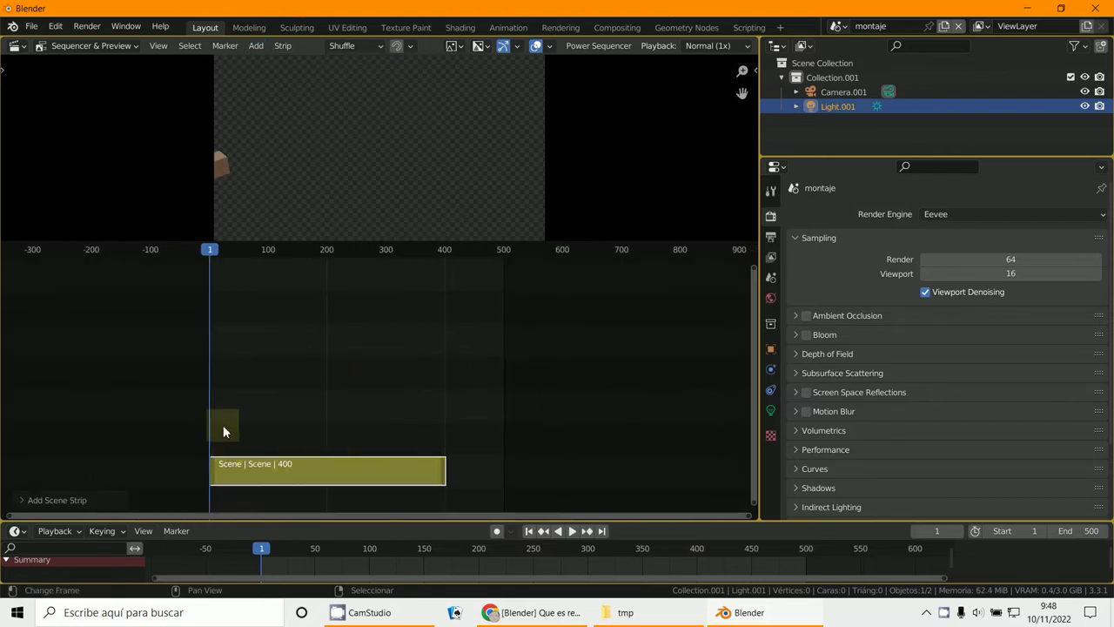
# - Play the scene strip in the preview, stop playback and go back to frame 2
pyautogui.press('space')
pyautogui.moveTo(262, 557)
pyautogui.mouseDown()
pyautogui.moveTo(371, 563)
pyautogui.moveTo(263, 557)
pyautogui.mouseUp()
pyautogui.press('space')
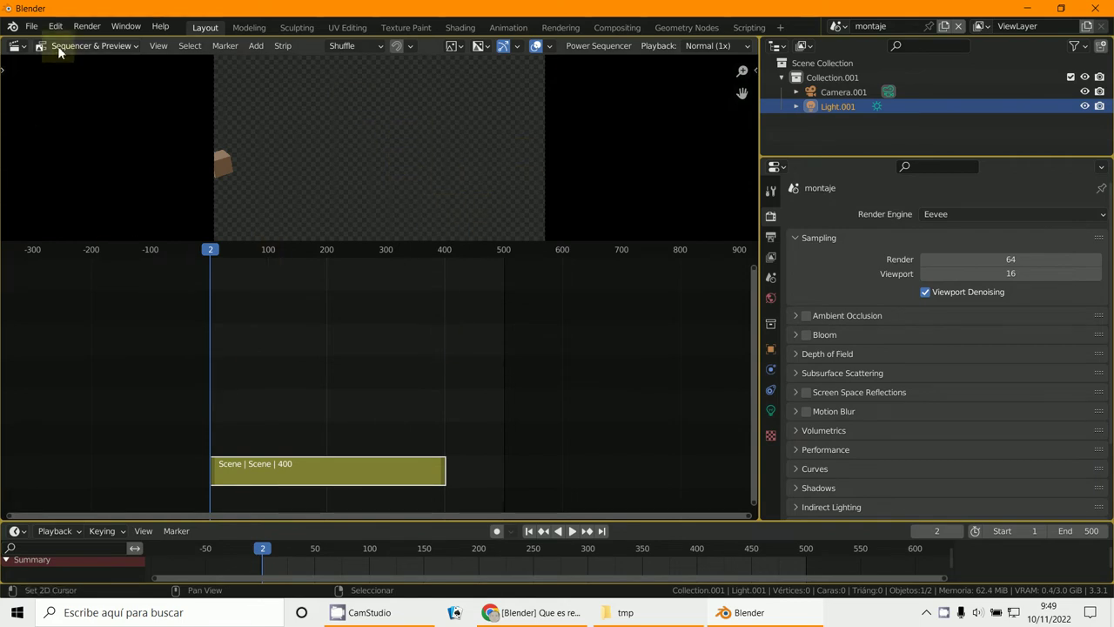
pyautogui.click(14, 45)
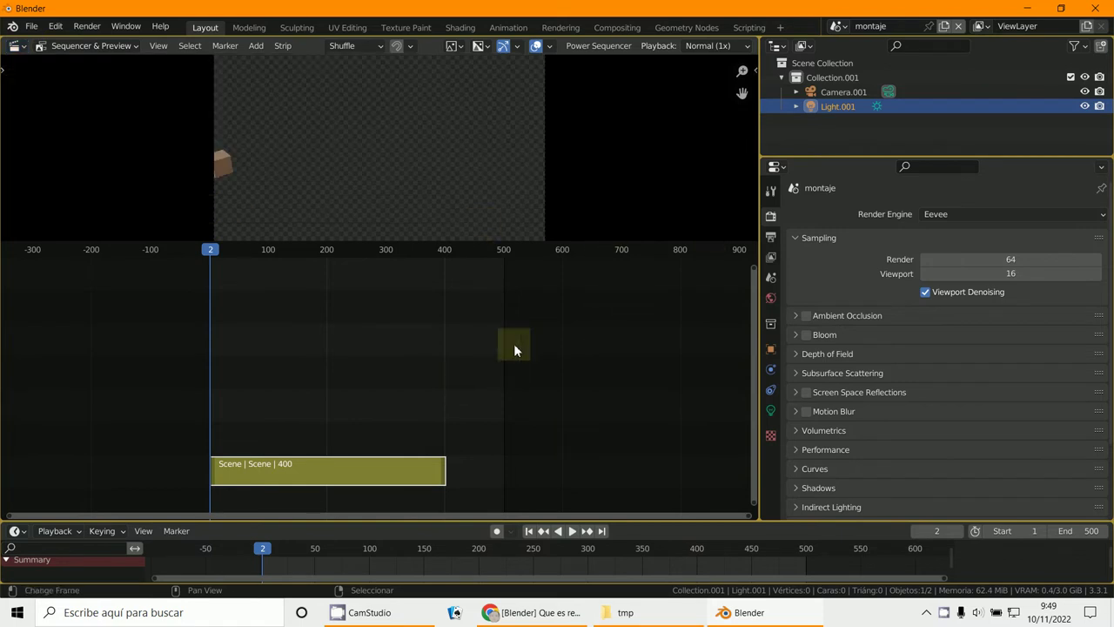
# - Add the movie renderizado fallo de lineas.mp4 from C:\tmp with its sound to the sequencer, starting at frame 2
pyautogui.scroll(2, 470, 435)
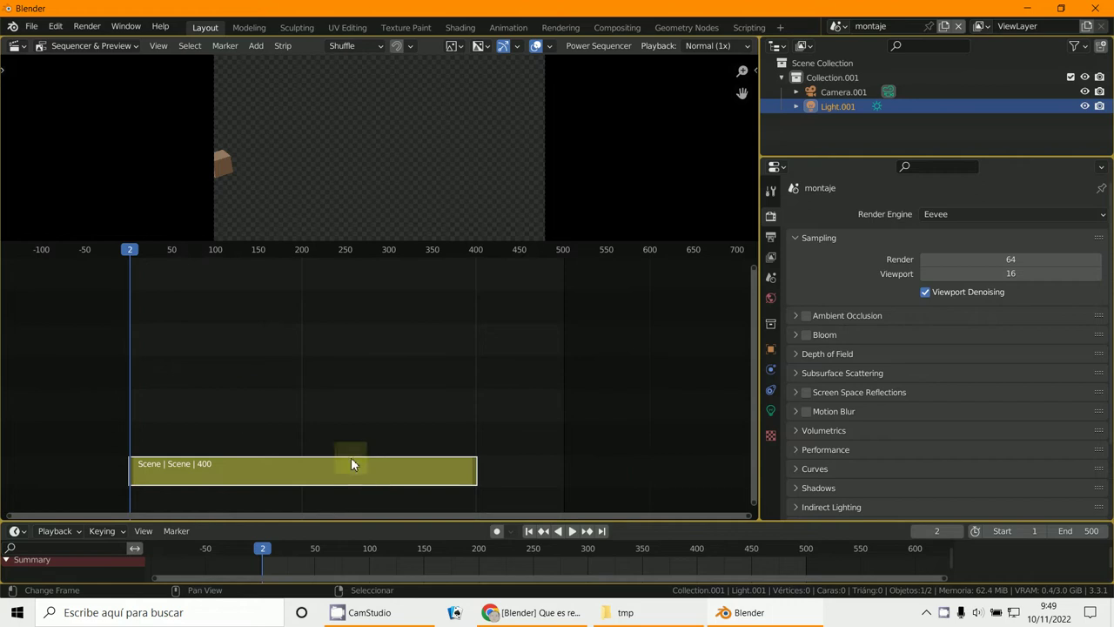
pyautogui.click(255, 46)
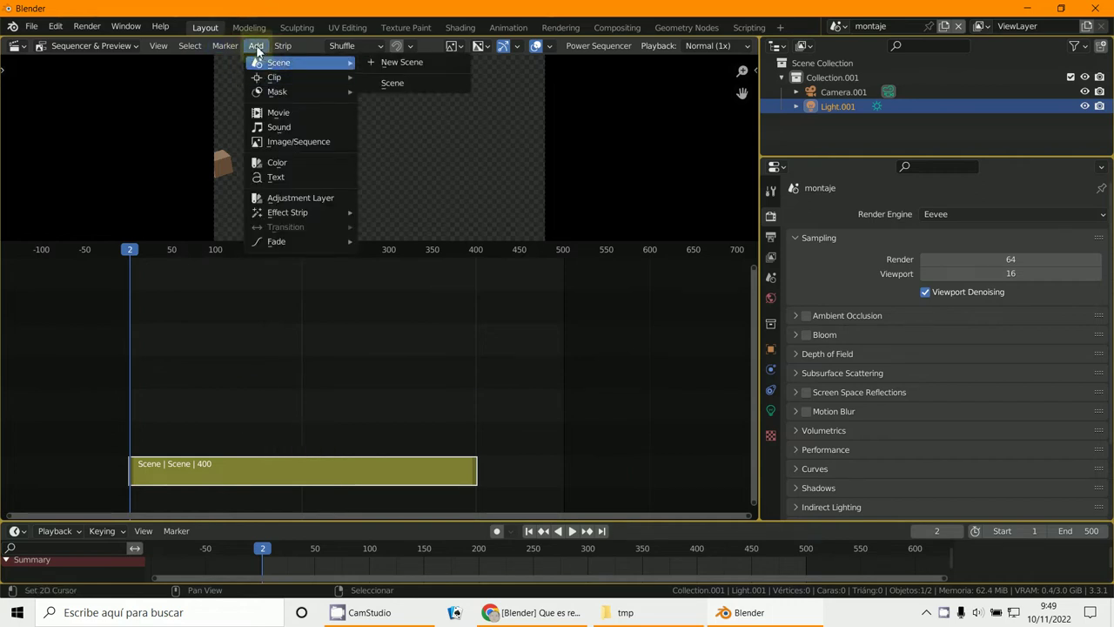
pyautogui.click(273, 116)
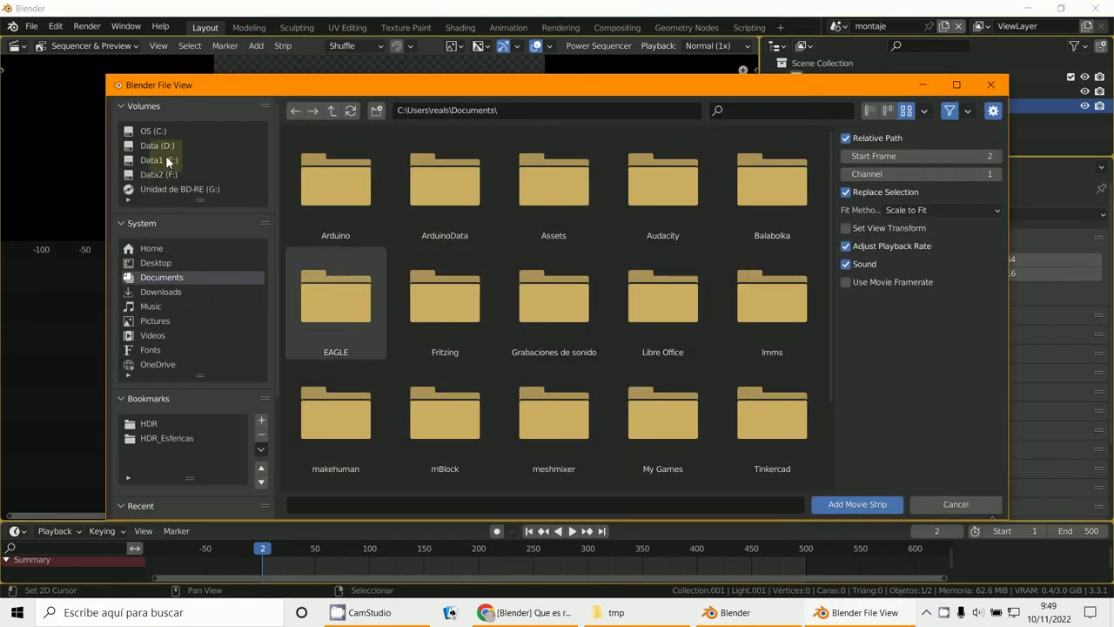
pyautogui.click(176, 130)
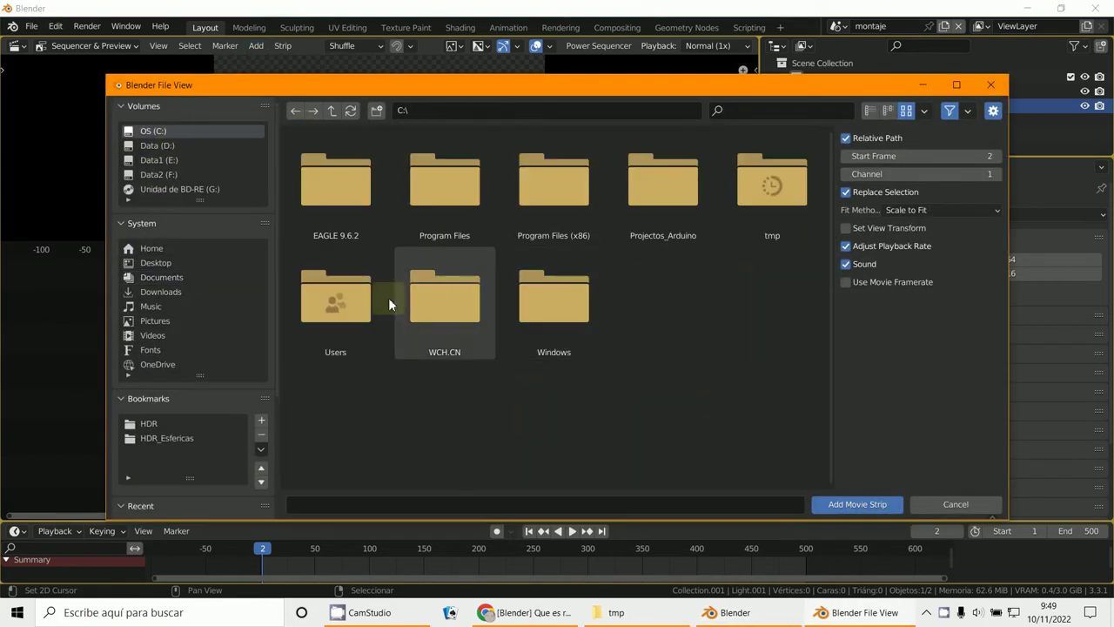
pyautogui.doubleClick(765, 191)
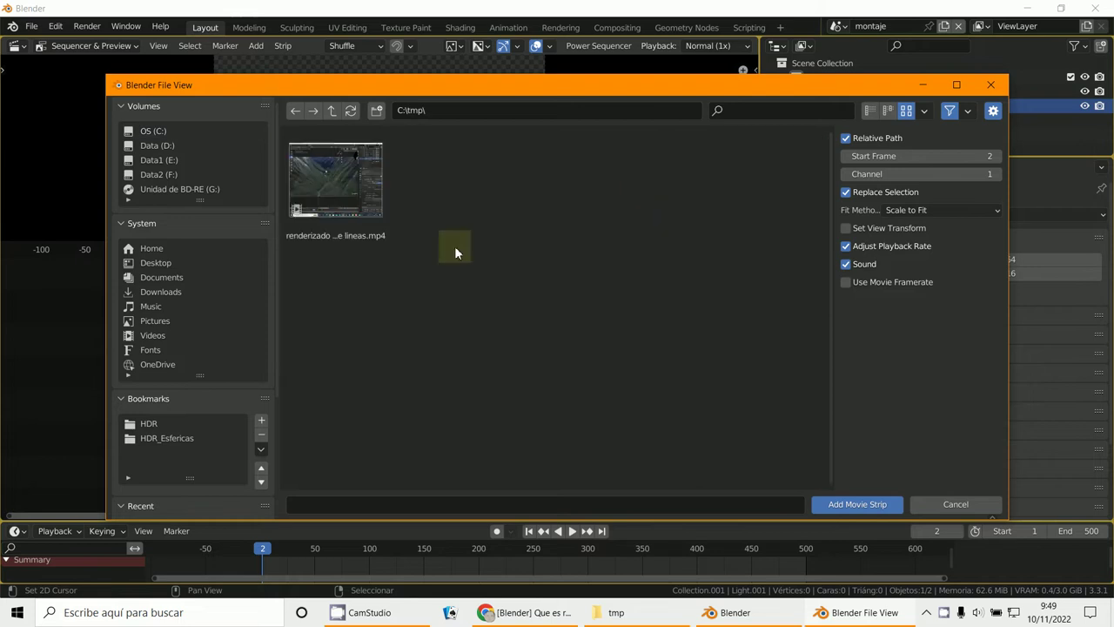
pyautogui.doubleClick(320, 185)
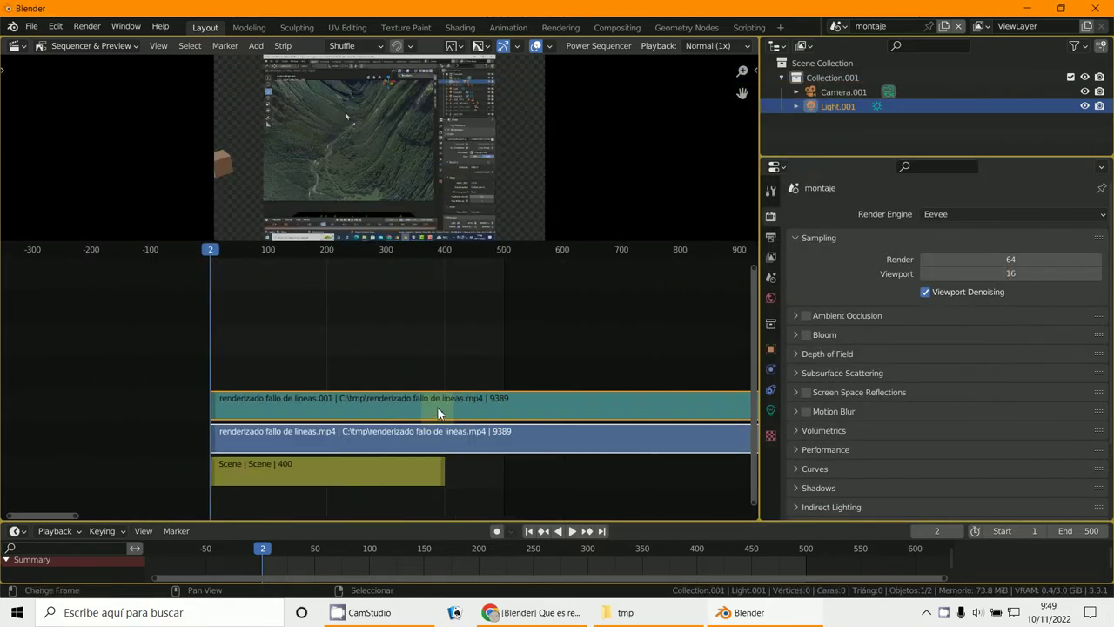
pyautogui.scroll(2, 438, 414)
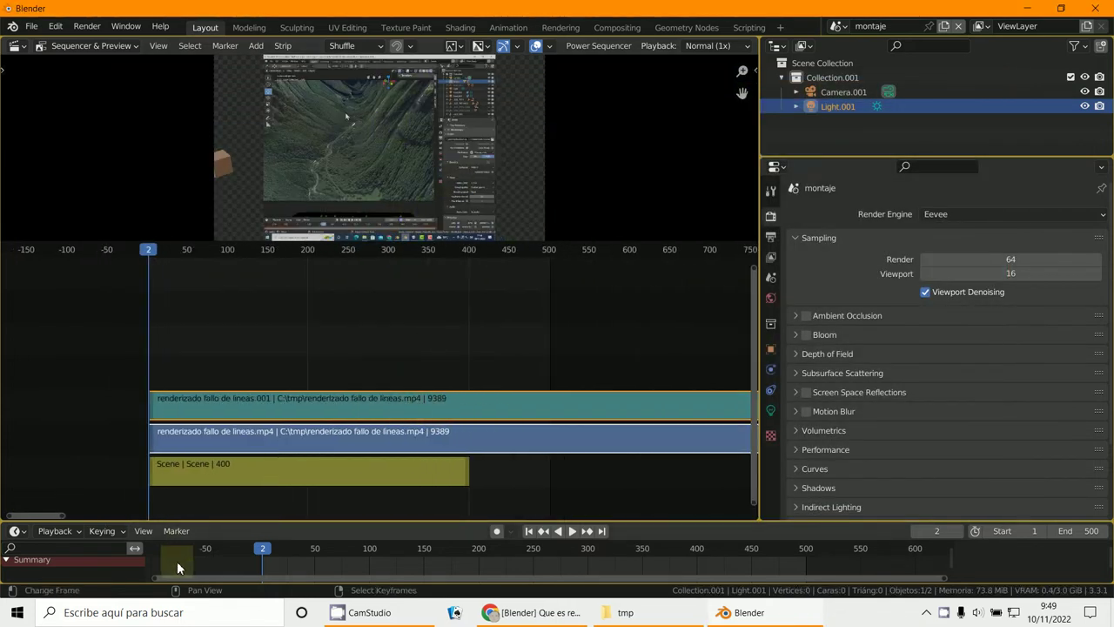
# - Play the movie and scene strips together in the preview, stop and return to frame 5
pyautogui.moveTo(177, 560); pyautogui.dragTo(263, 566)
pyautogui.press('space')
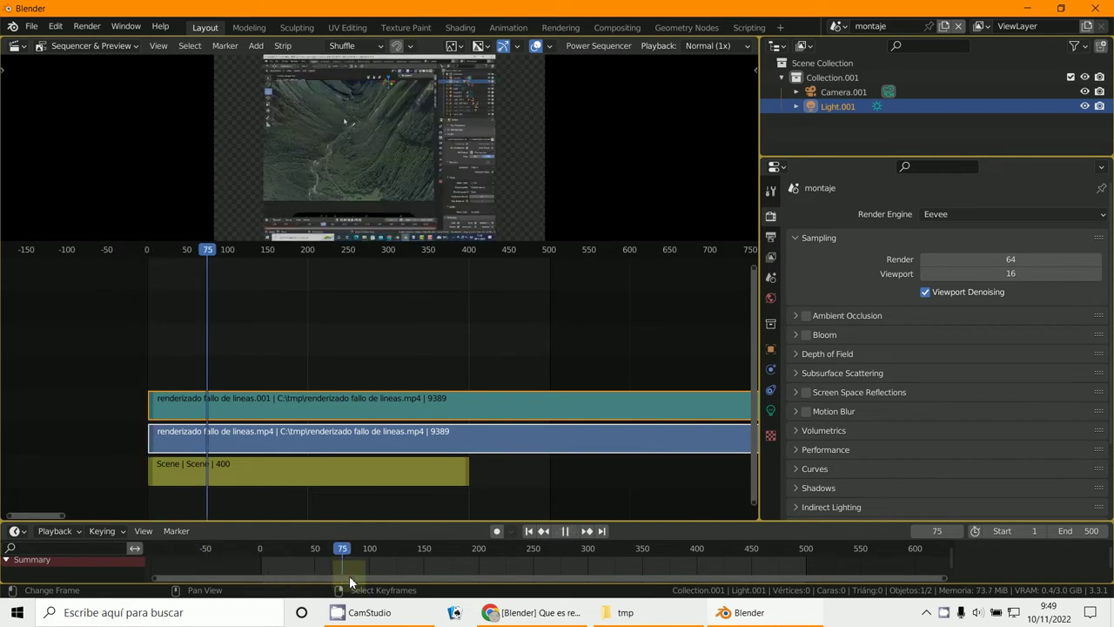
pyautogui.moveTo(349, 575); pyautogui.dragTo(265, 575)
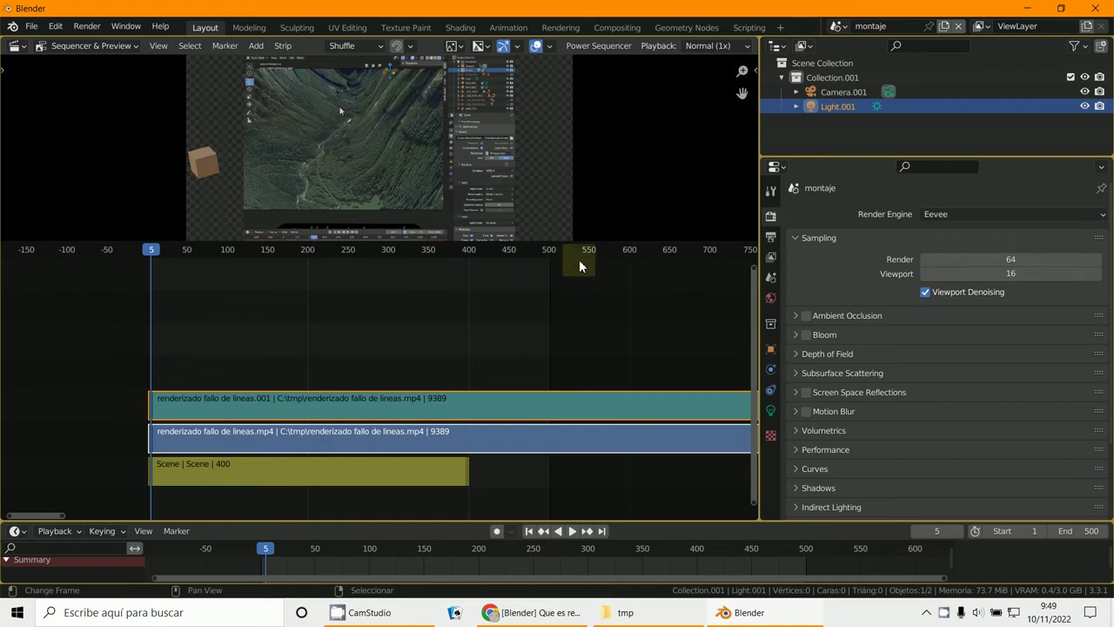
# - Select the Scene strip and show its Time properties with the other property groups collapsed
pyautogui.click(295, 480)
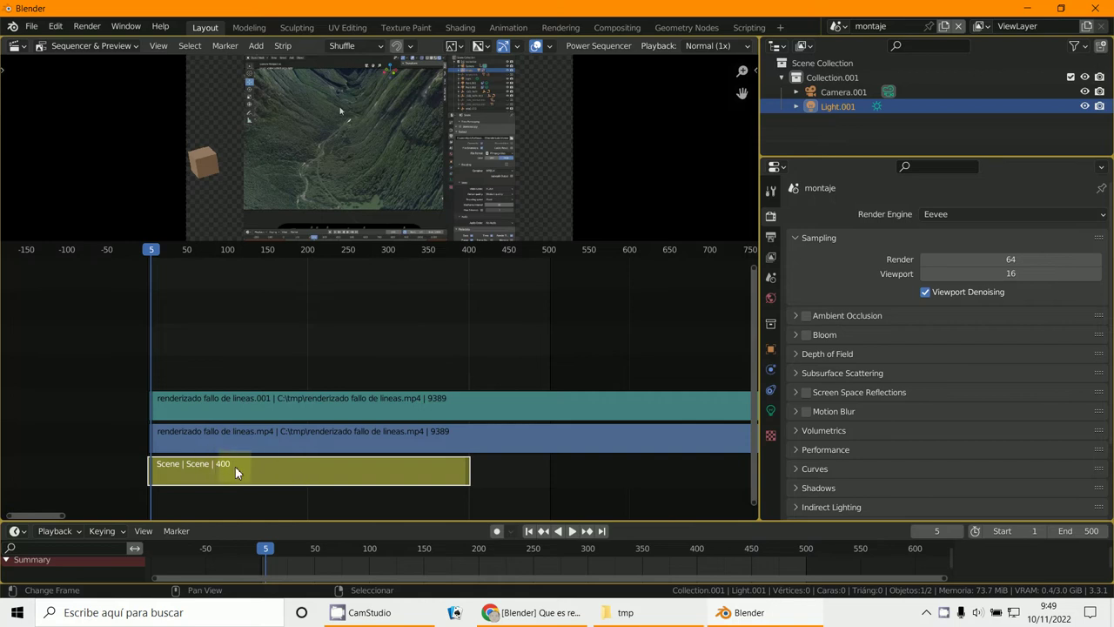
pyautogui.press('n')
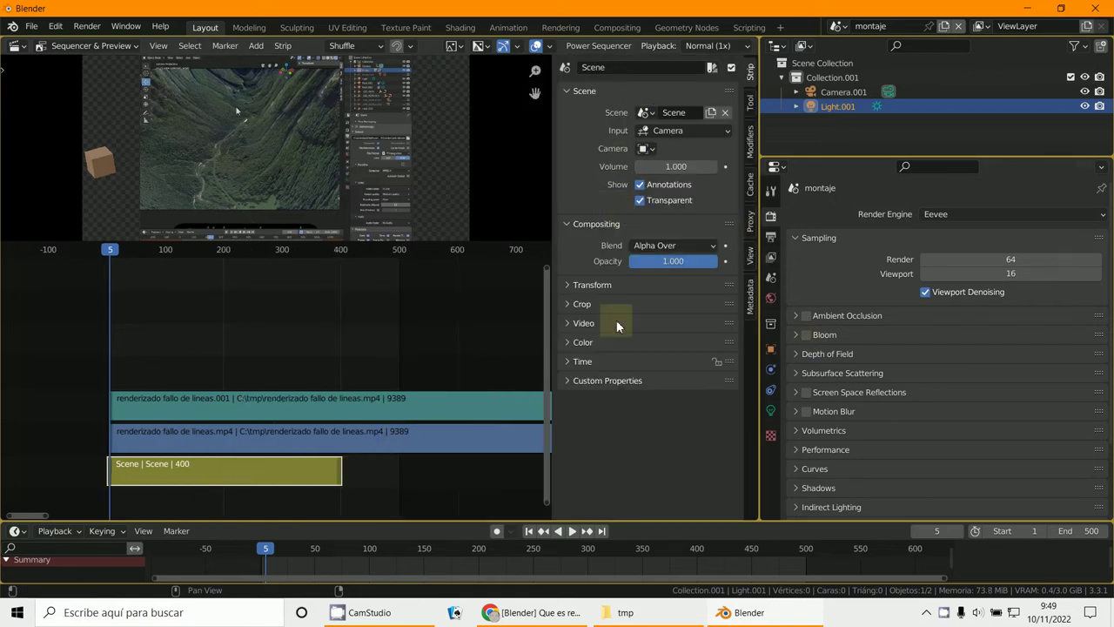
pyautogui.click(575, 361)
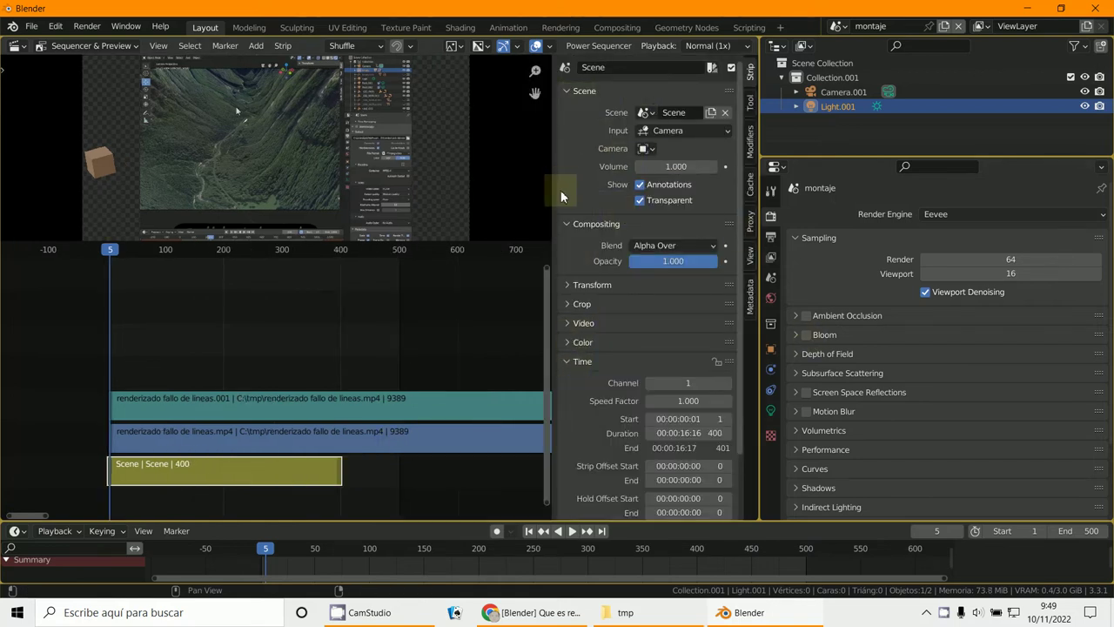
pyautogui.moveTo(563, 104); pyautogui.dragTo(564, 136)
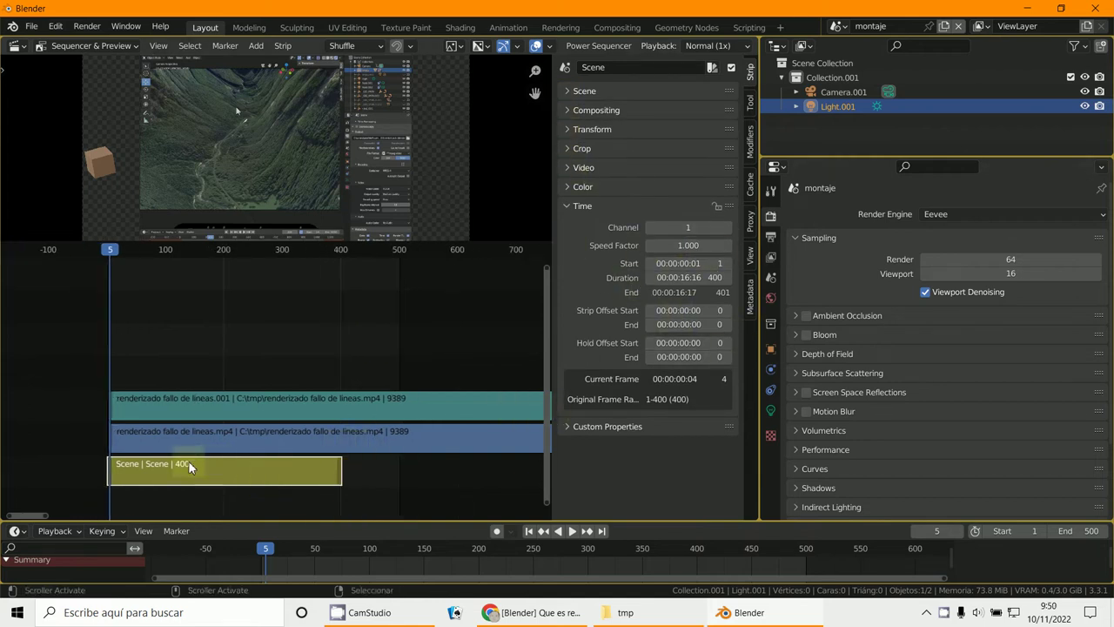
# - Go back to frame 1 and set the Scene strip's Speed Factor to 0.25
pyautogui.moveTo(116, 480)
pyautogui.mouseDown()
pyautogui.moveTo(166, 487)
pyautogui.moveTo(111, 480)
pyautogui.mouseUp()
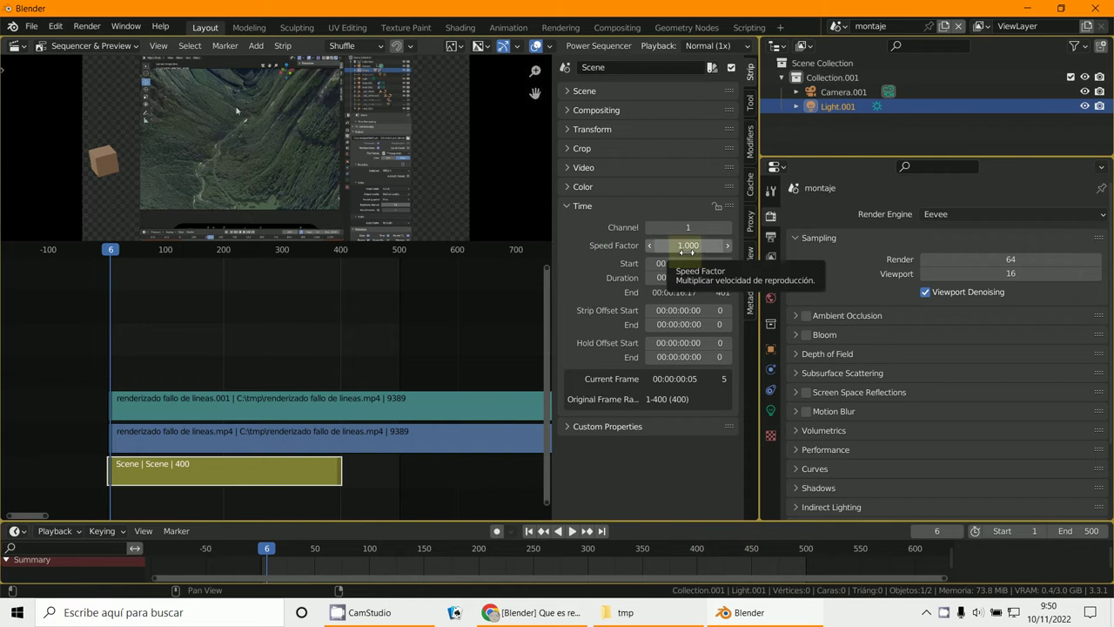
pyautogui.click(914, 530)
pyautogui.doubleClick(915, 537)
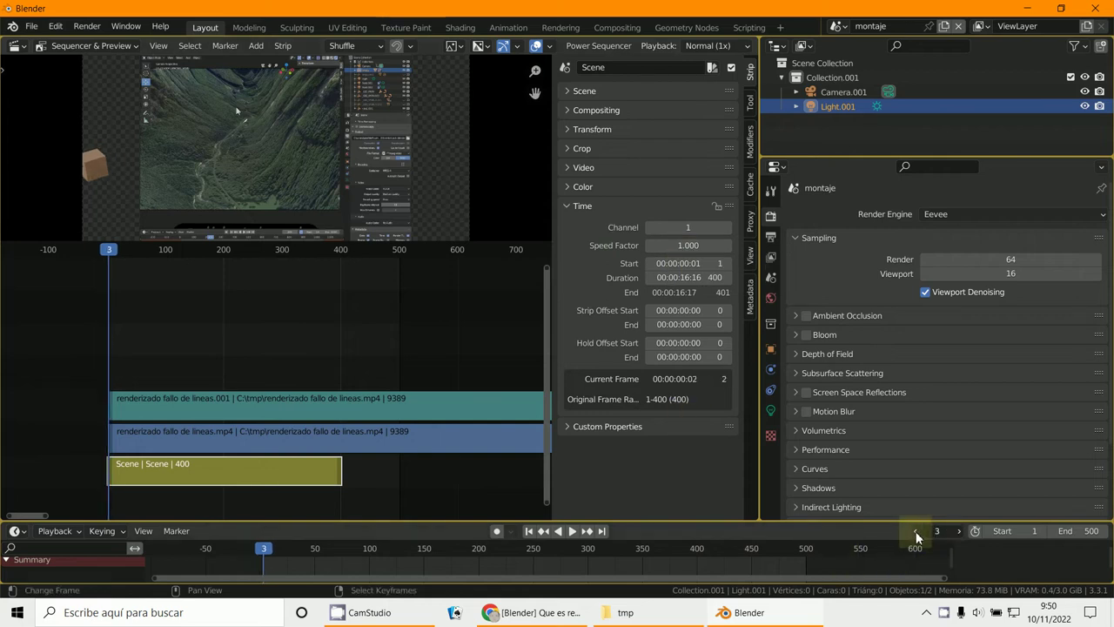
pyautogui.click(915, 534)
pyautogui.click(915, 535)
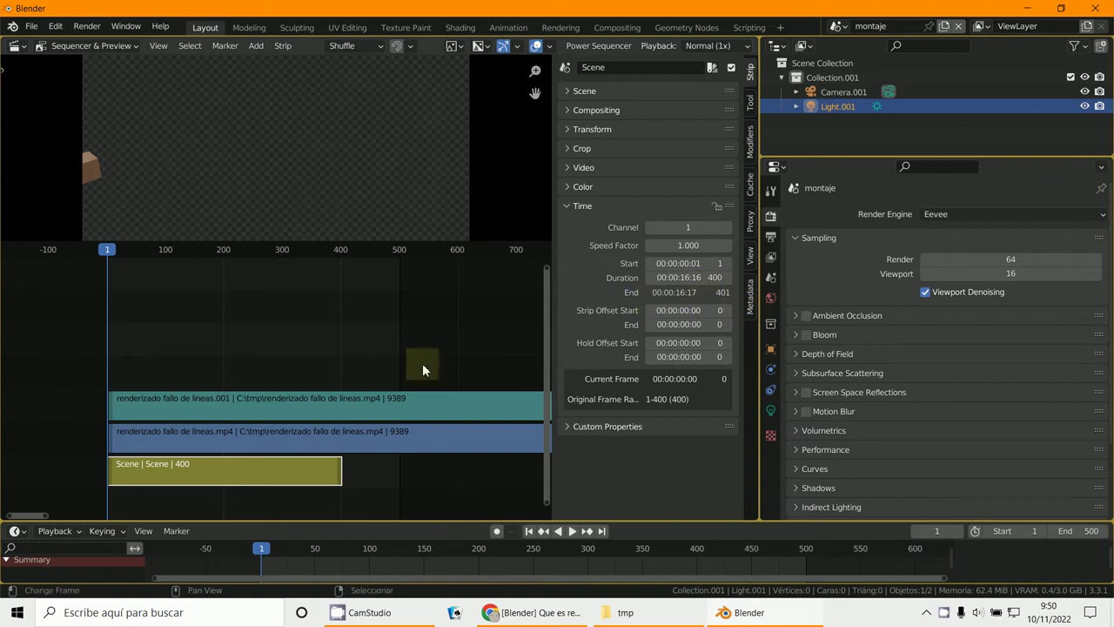
pyautogui.click(694, 248)
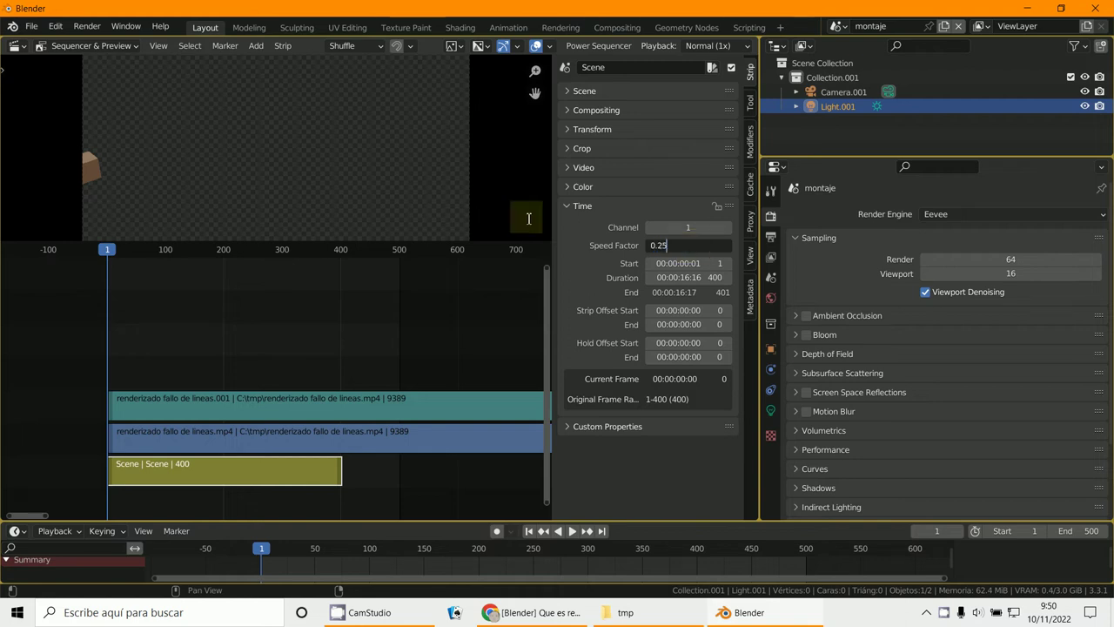
pyautogui.press('Return')
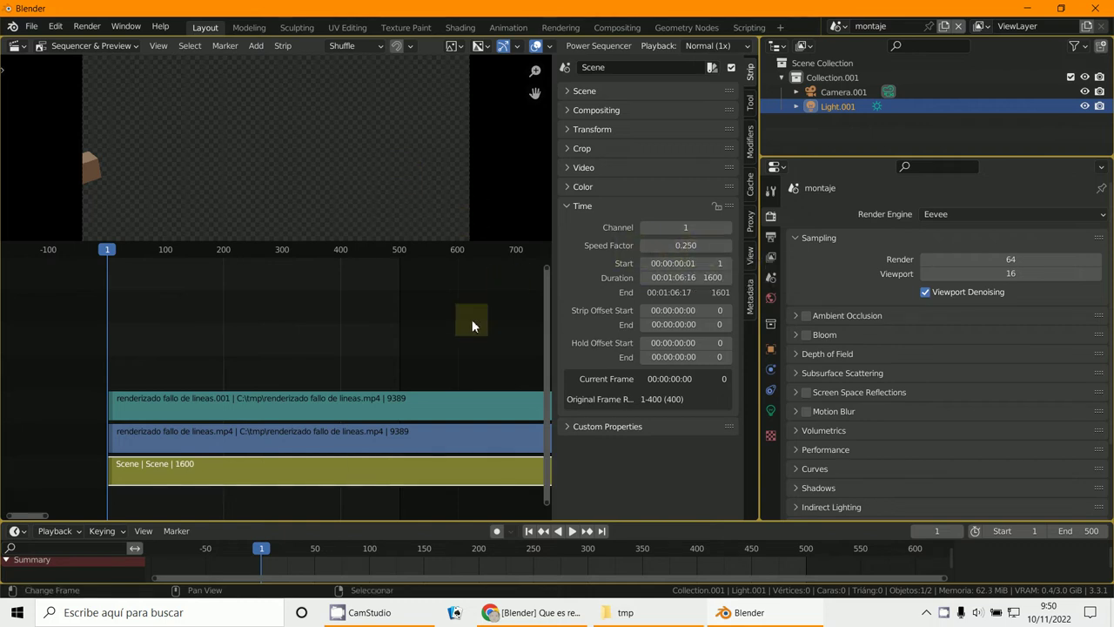
# - Play the slowed-down sequence from frame 1, cancel playback and move the playhead to frame 35
pyautogui.scroll(-3, 471, 319)
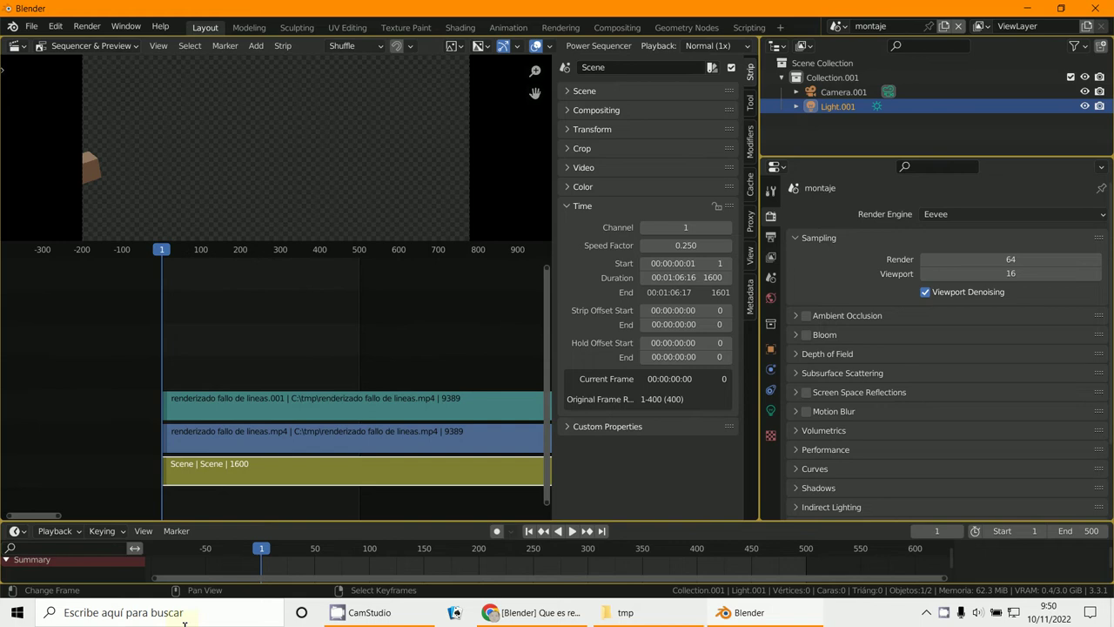
pyautogui.click(574, 534)
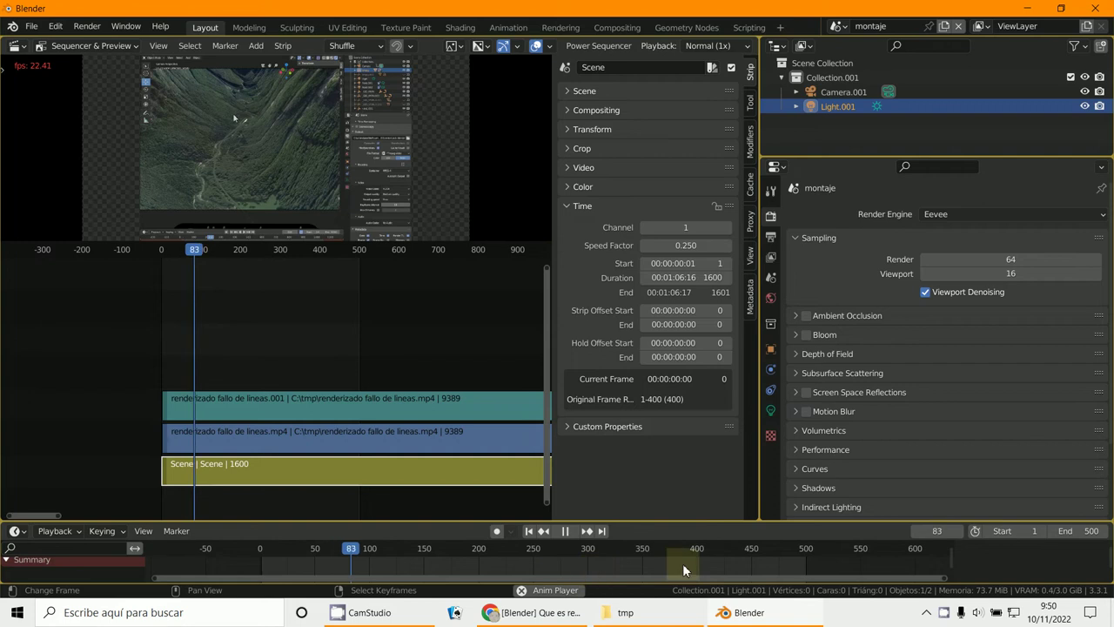
pyautogui.press('Escape')
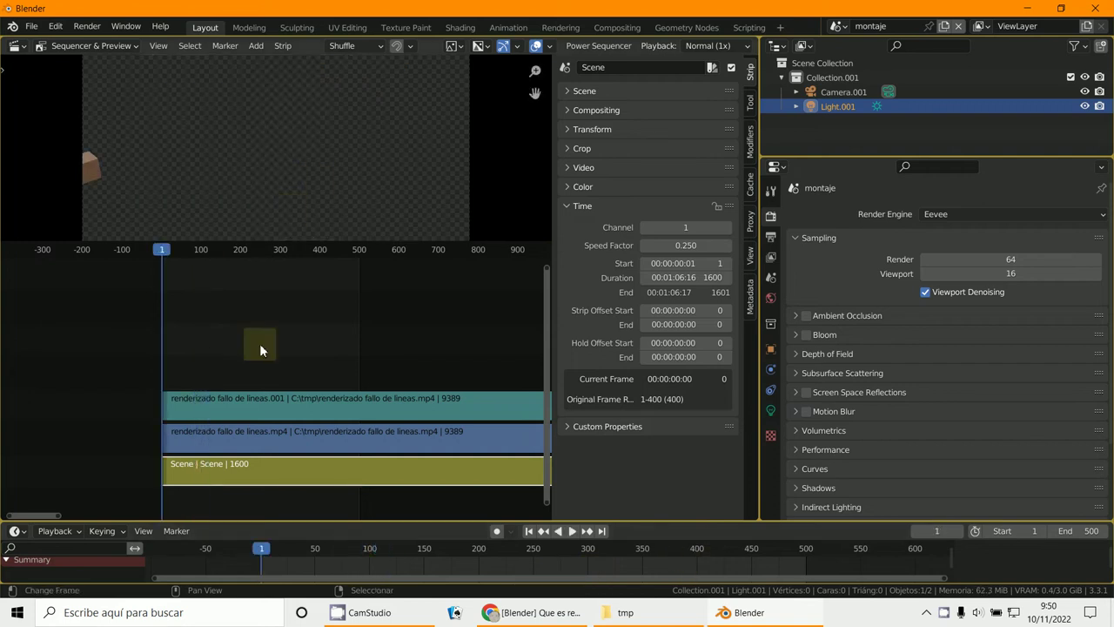
pyautogui.moveTo(160, 357)
pyautogui.mouseDown()
pyautogui.moveTo(295, 369)
pyautogui.moveTo(175, 360)
pyautogui.mouseUp()
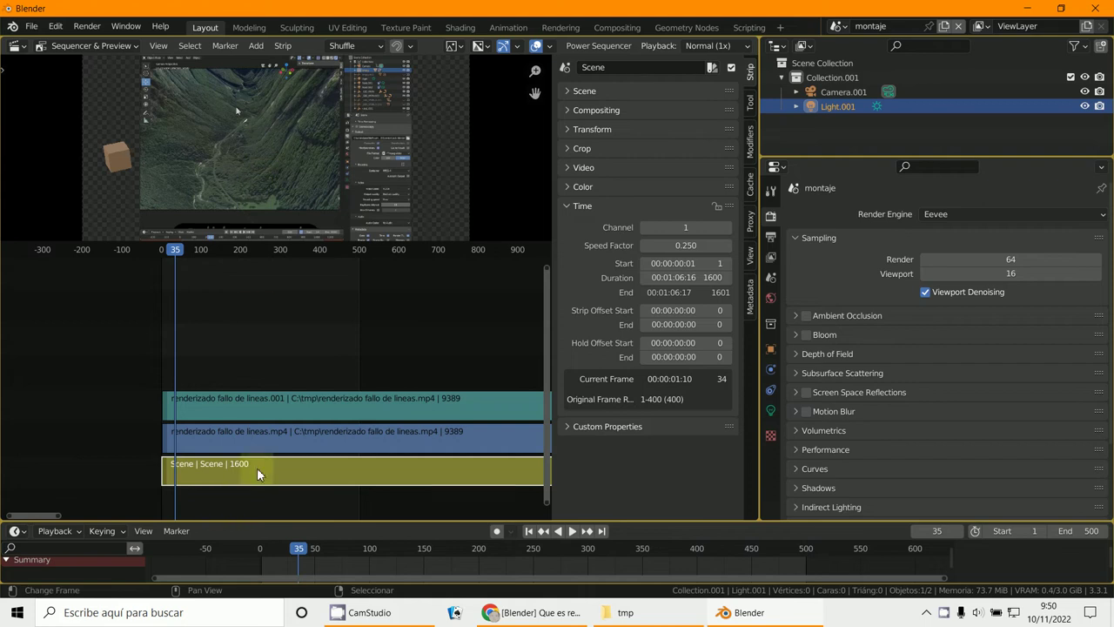
# - Try to add an Alpha Over effect strip to the Scene strip and the movie's sound strip
pyautogui.keyDown('shift'); pyautogui.click(285, 398); pyautogui.keyUp('shift')
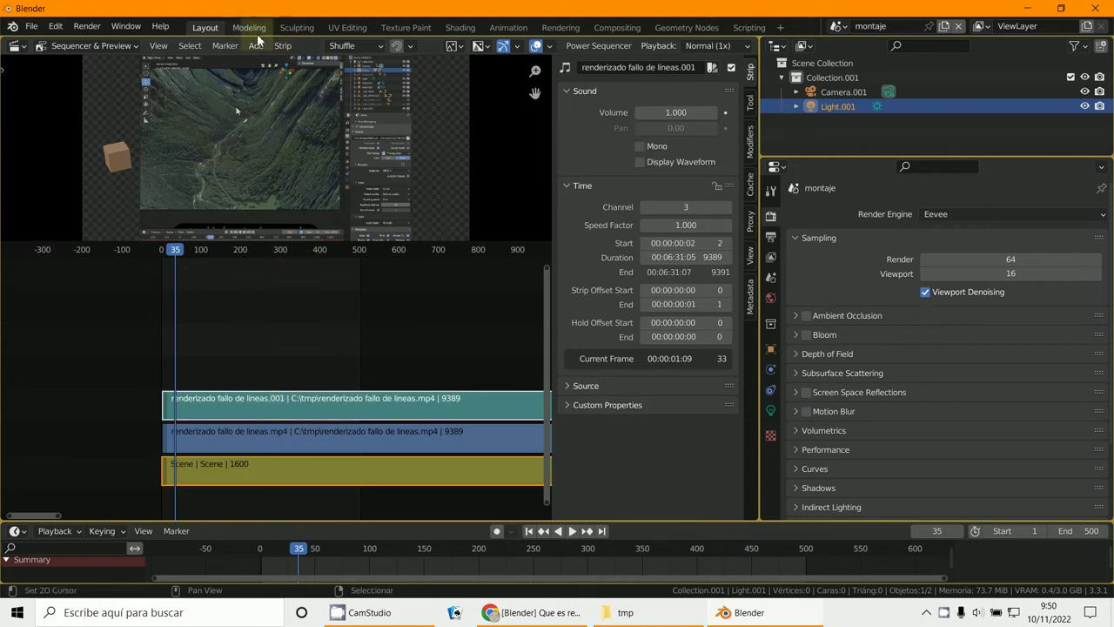
pyautogui.click(282, 46)
pyautogui.moveTo(250, 50)
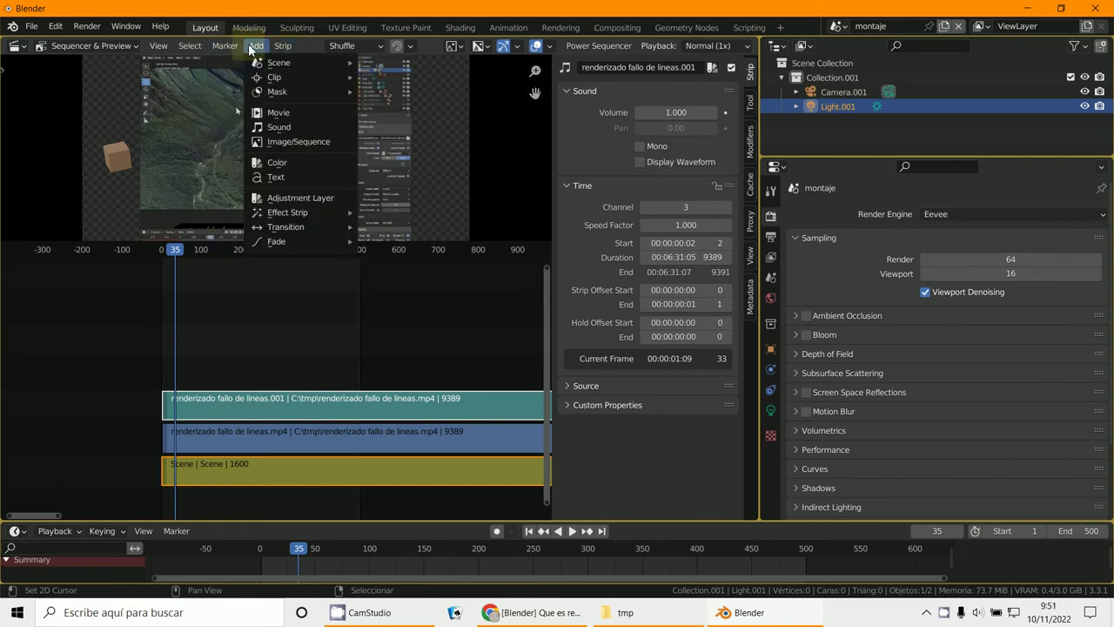
pyautogui.moveTo(303, 219)
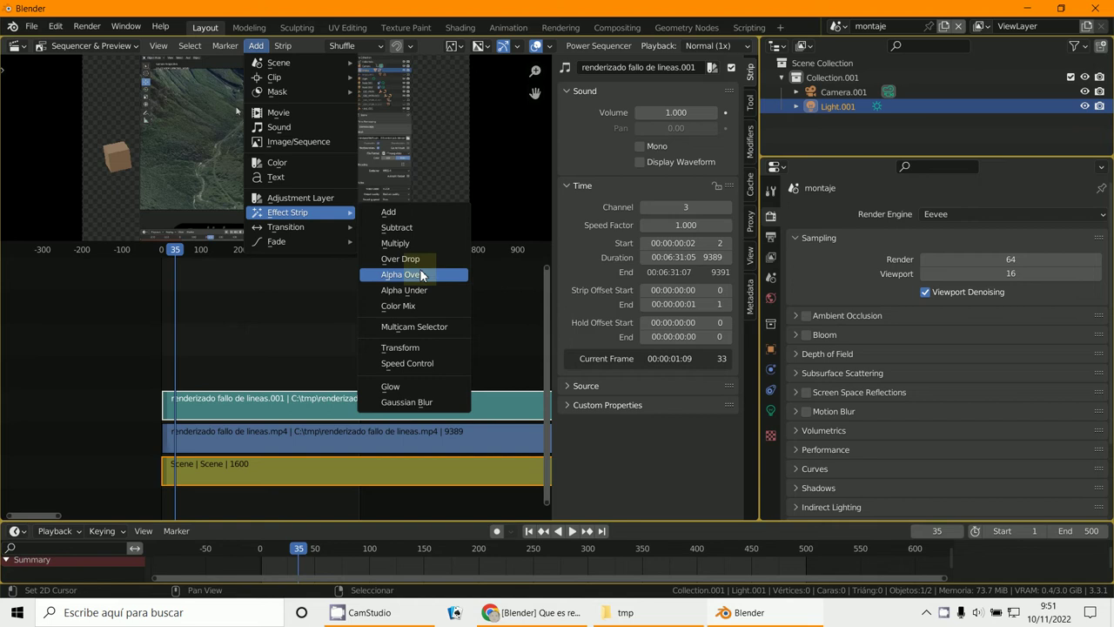
pyautogui.click(421, 275)
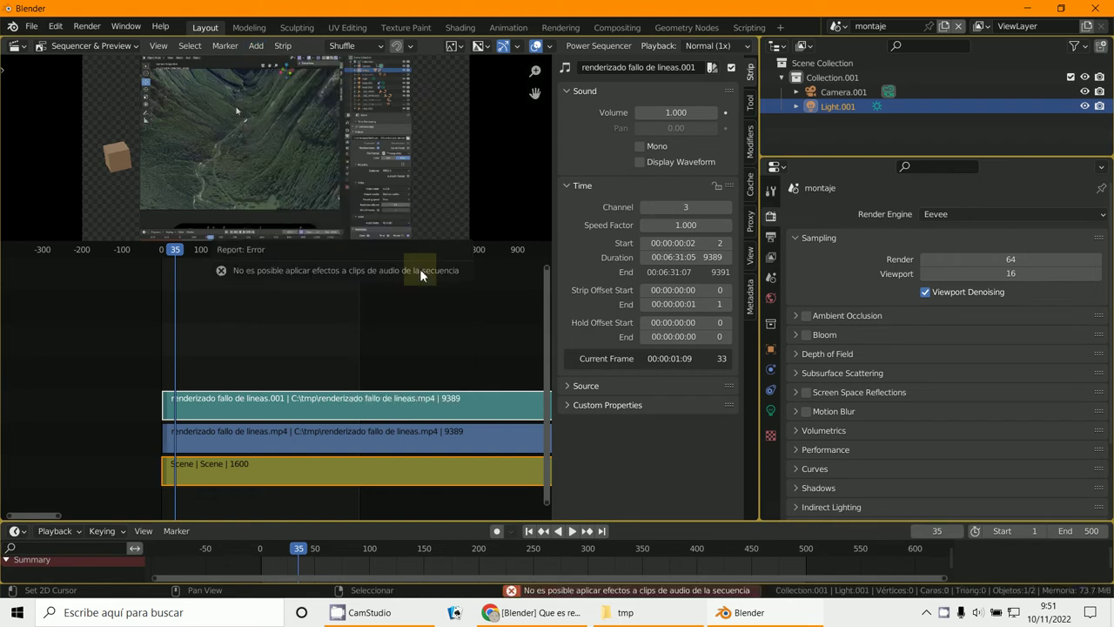
# - Play the sequence briefly, stop it and move the playhead to frame 58
pyautogui.press('space')
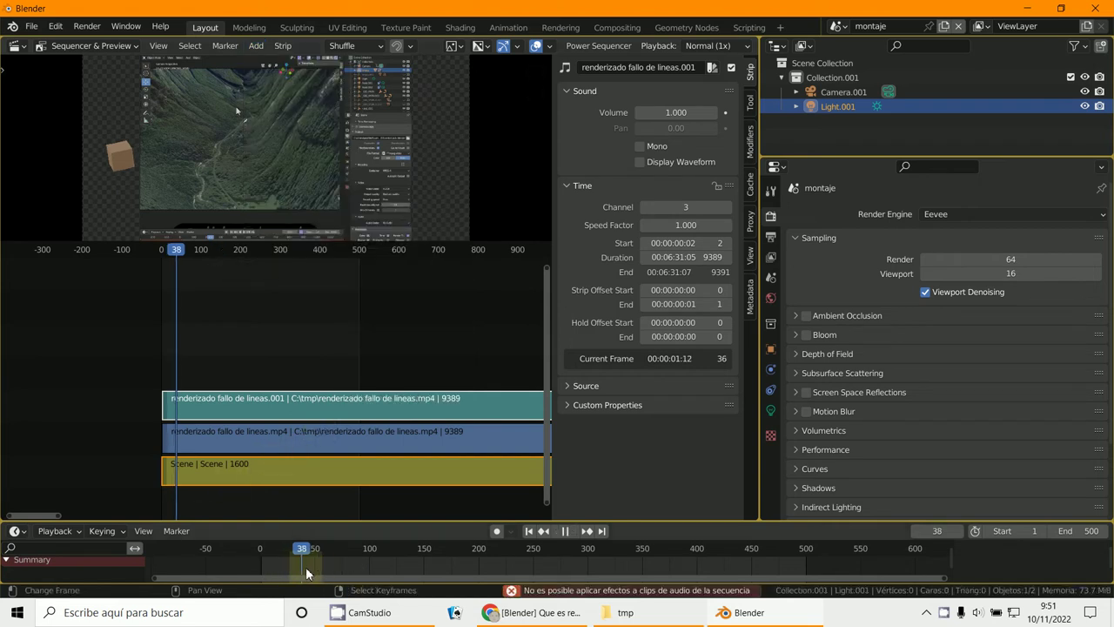
pyautogui.press('space')
pyautogui.click(323, 572)
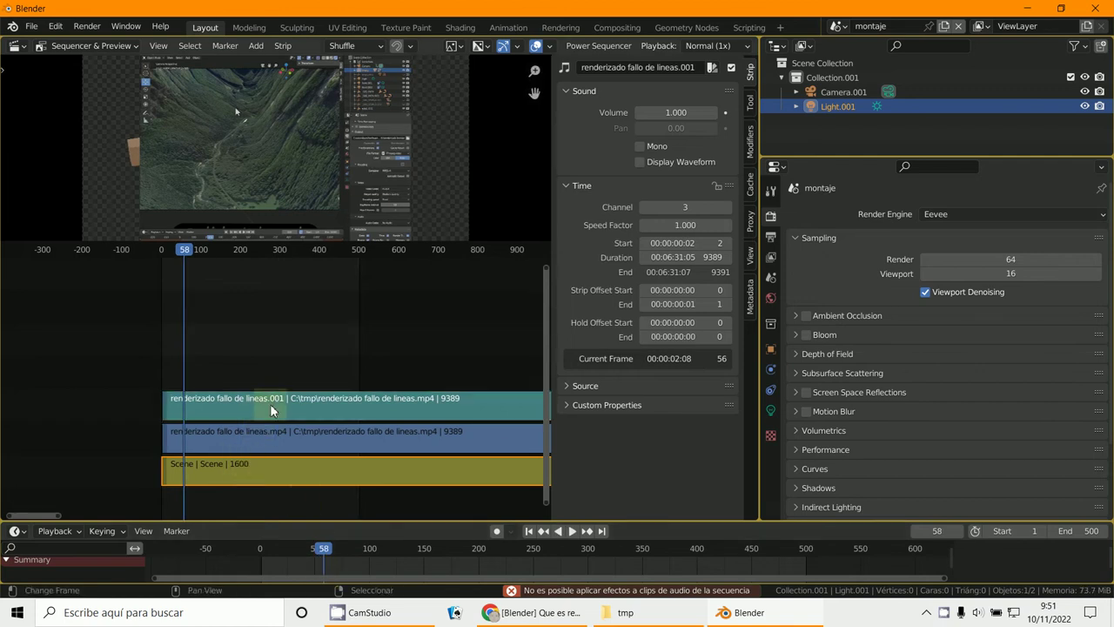
# - Reselect the Scene strip and the sound strip and retry adding the Alpha Over effect
pyautogui.click(317, 470)
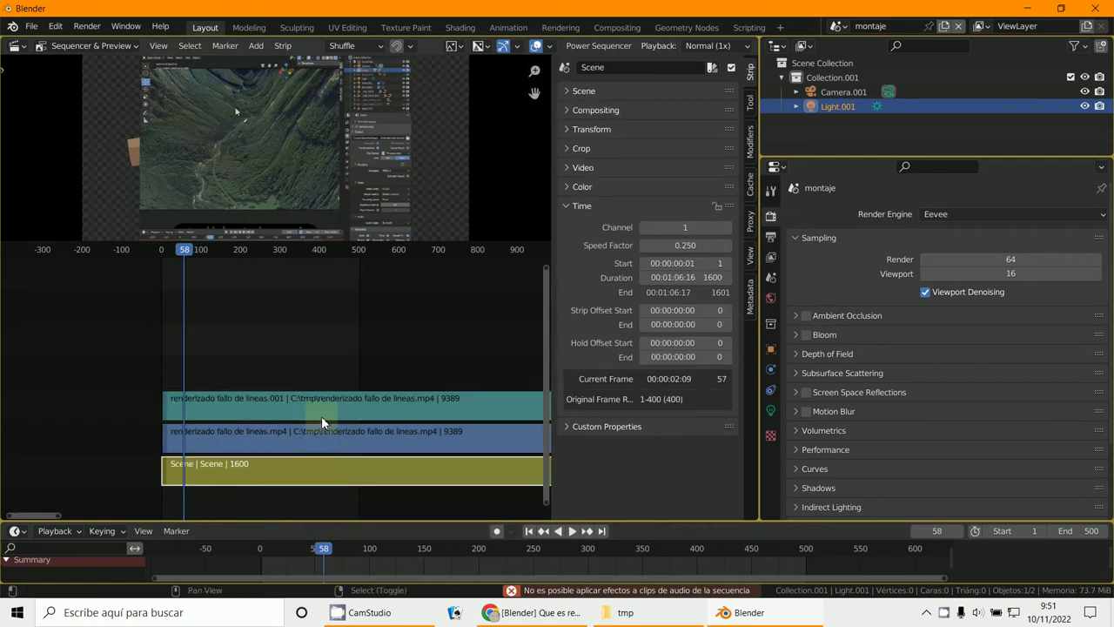
pyautogui.click(324, 409)
pyautogui.click(256, 45)
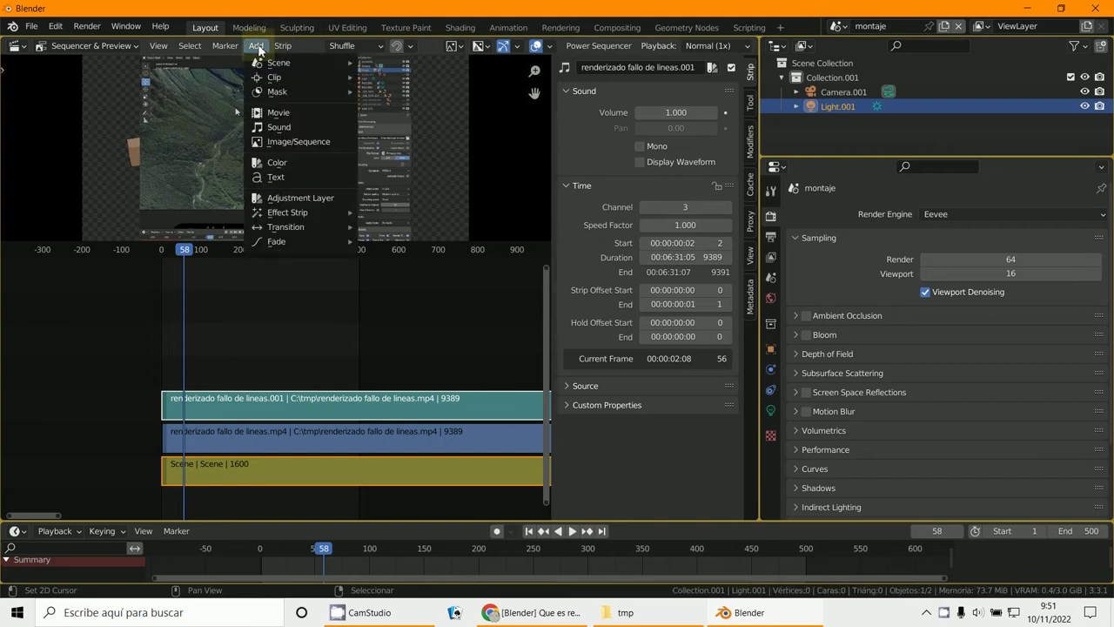
pyautogui.moveTo(313, 216)
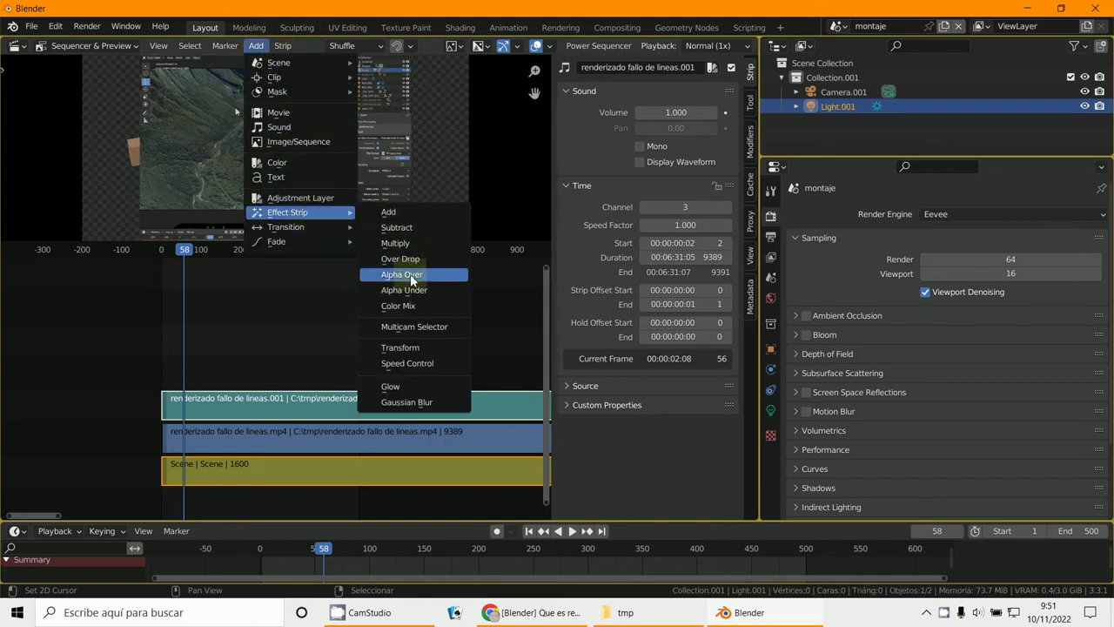
pyautogui.click(421, 277)
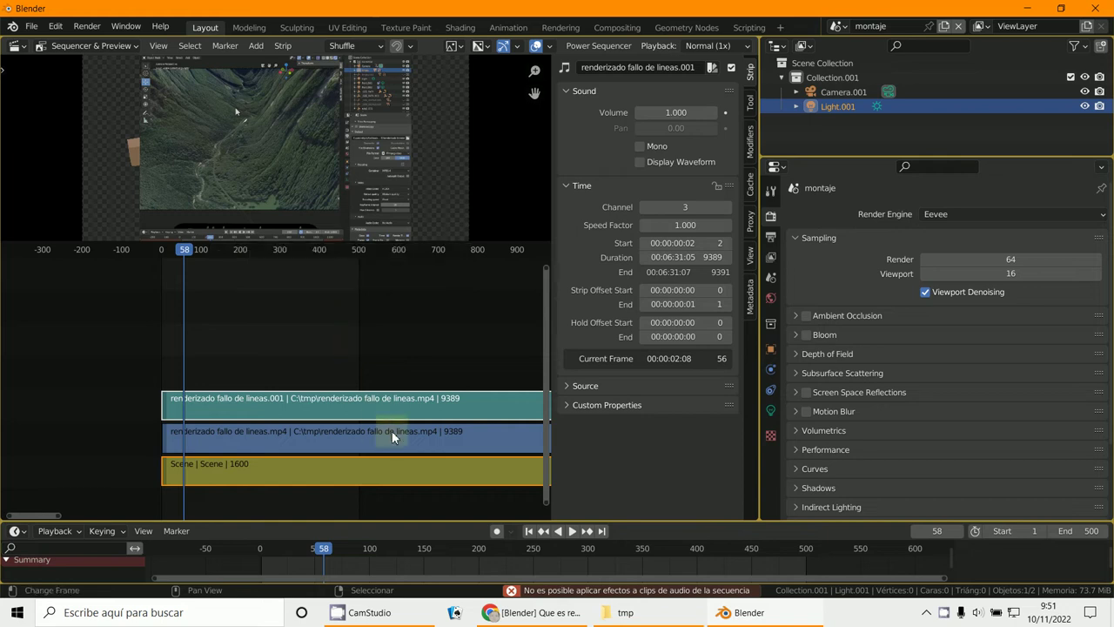
# - Add an Alpha Over effect strip combining the Scene strip, selected first, with the renderizado fallo de lineas.mp4 movie strip
pyautogui.click(333, 475)
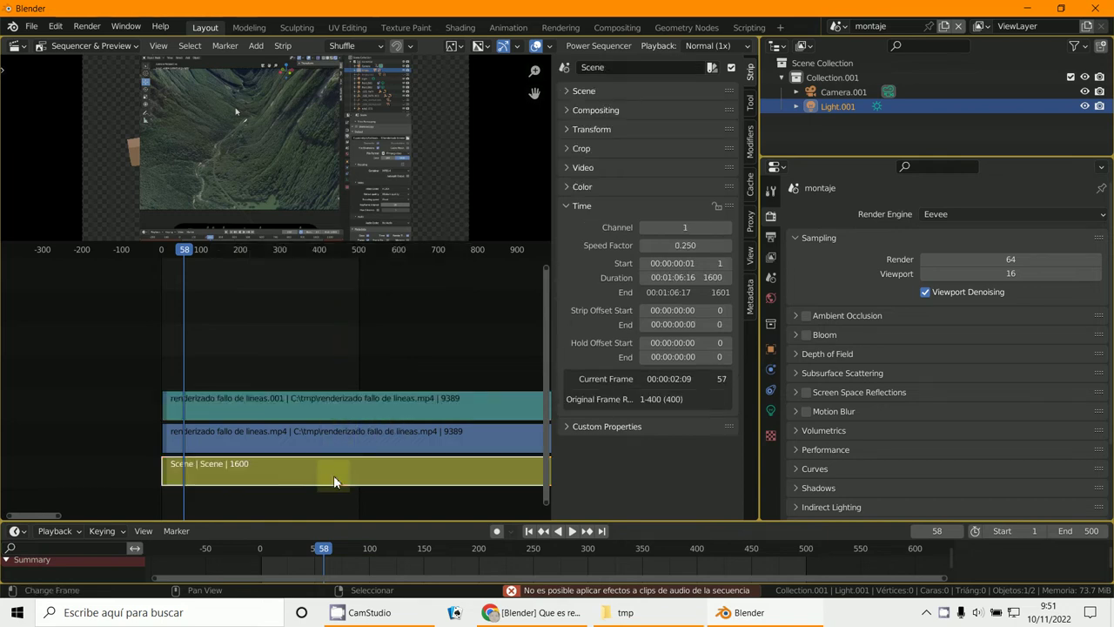
pyautogui.keyDown('shift'); pyautogui.click(370, 439); pyautogui.keyUp('shift')
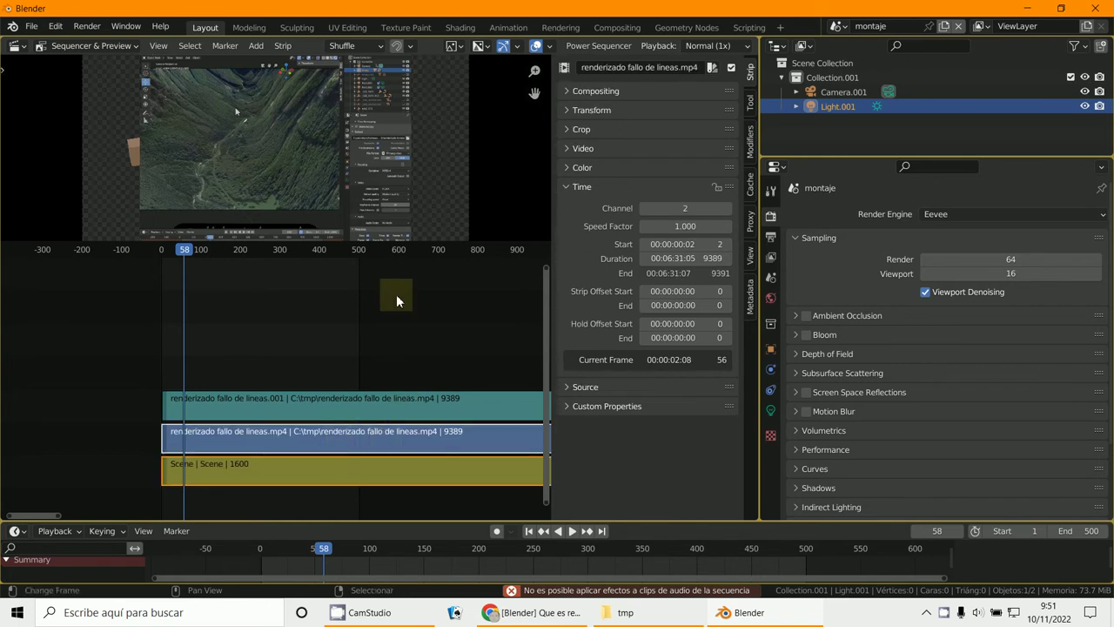
pyautogui.click(256, 45)
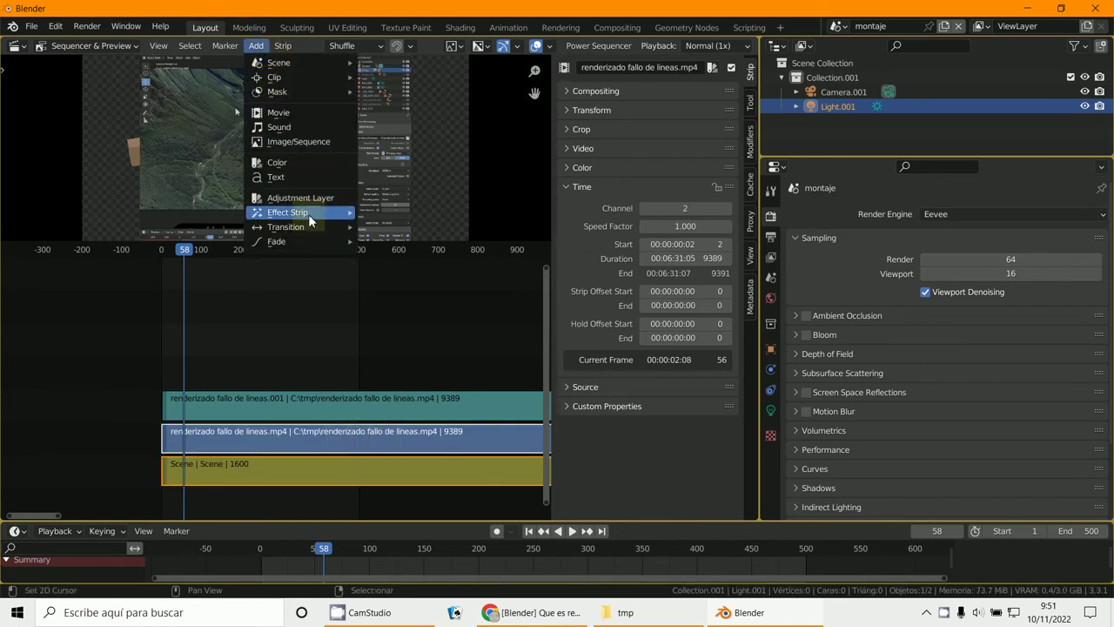
pyautogui.moveTo(310, 220)
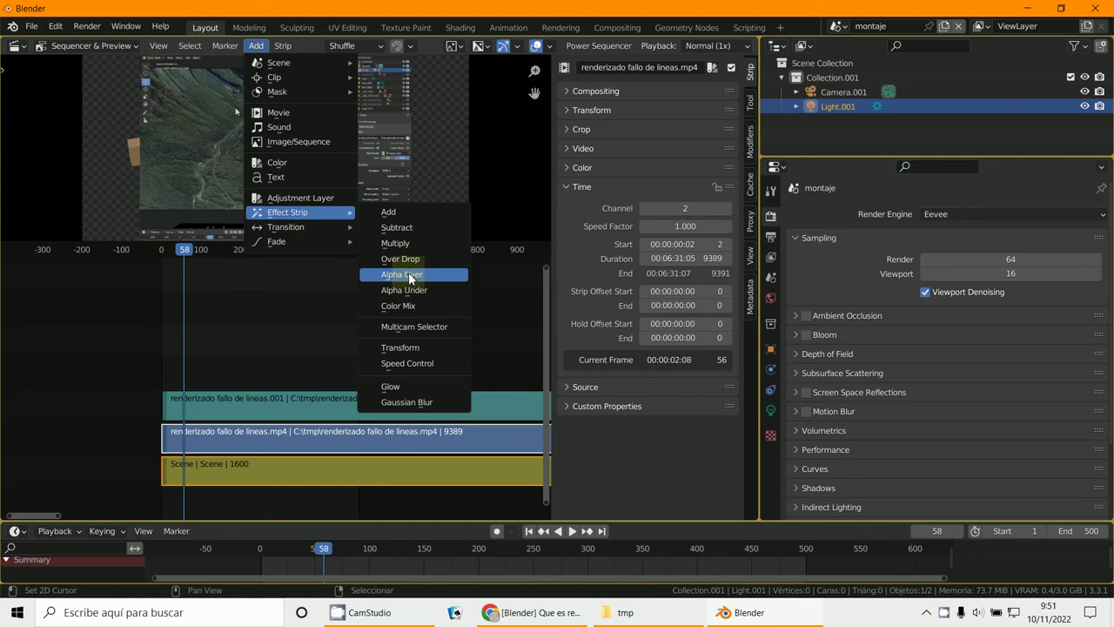
pyautogui.click(410, 276)
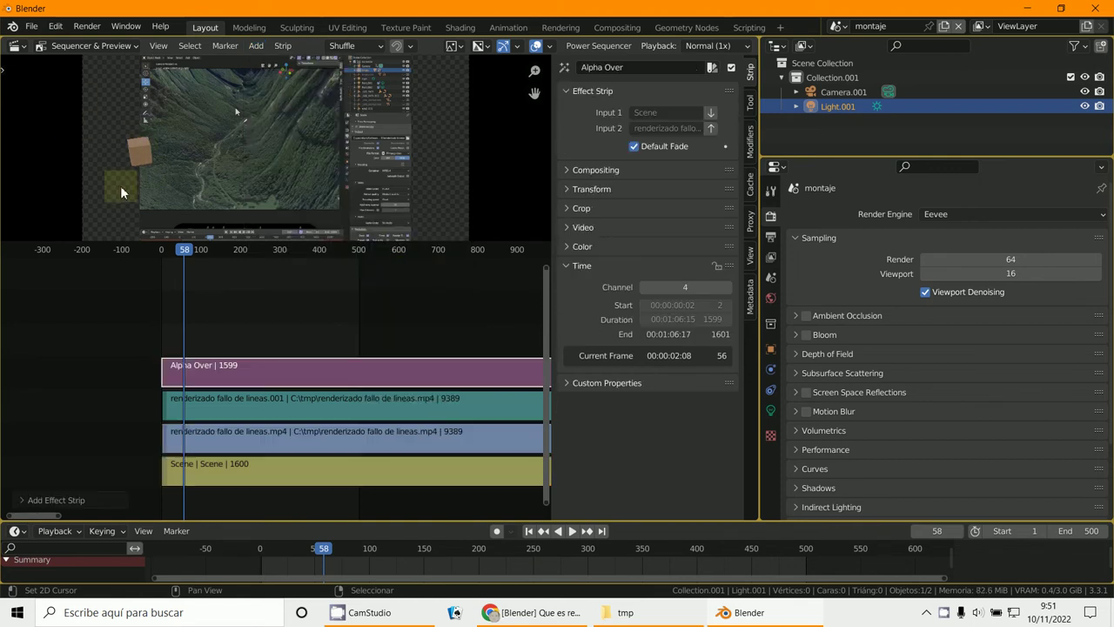
# - Render the composite at frame 58 as a still image, then minimize the render window
pyautogui.press('F12')
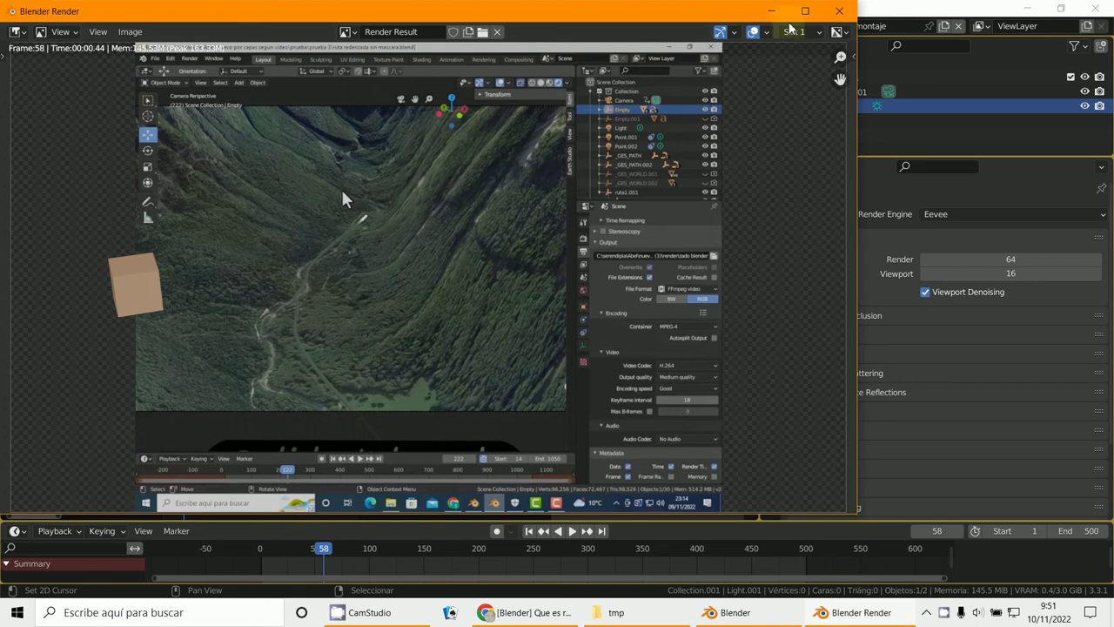
pyautogui.click(771, 11)
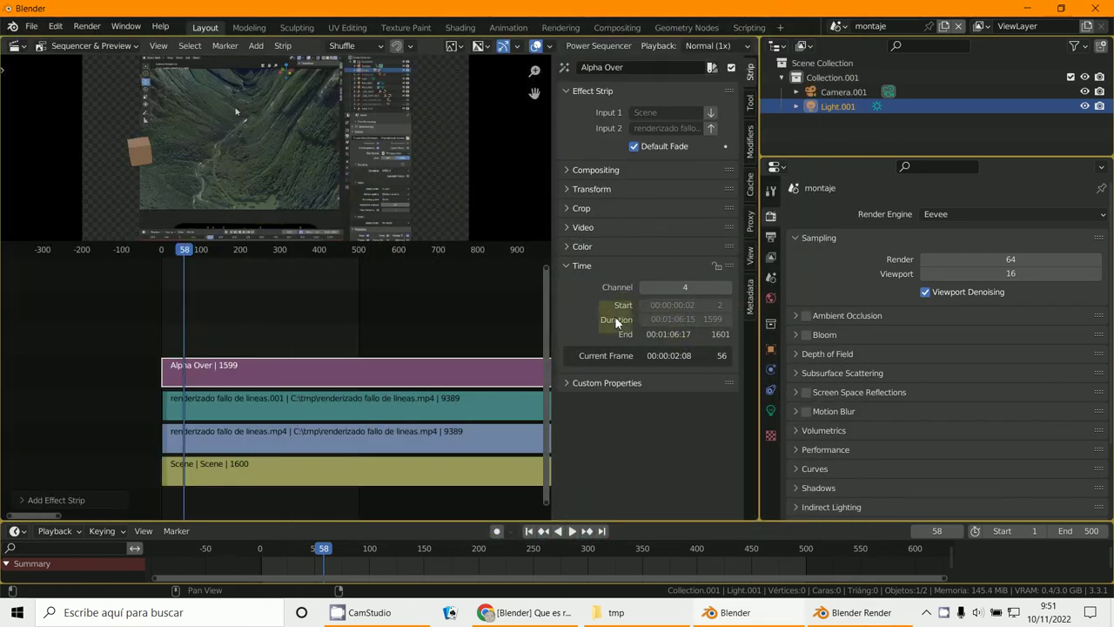
# - Review the cube over the movie by moving through frame 235 to frame 397 and enlarging the preview
pyautogui.scroll(4, 343, 418)
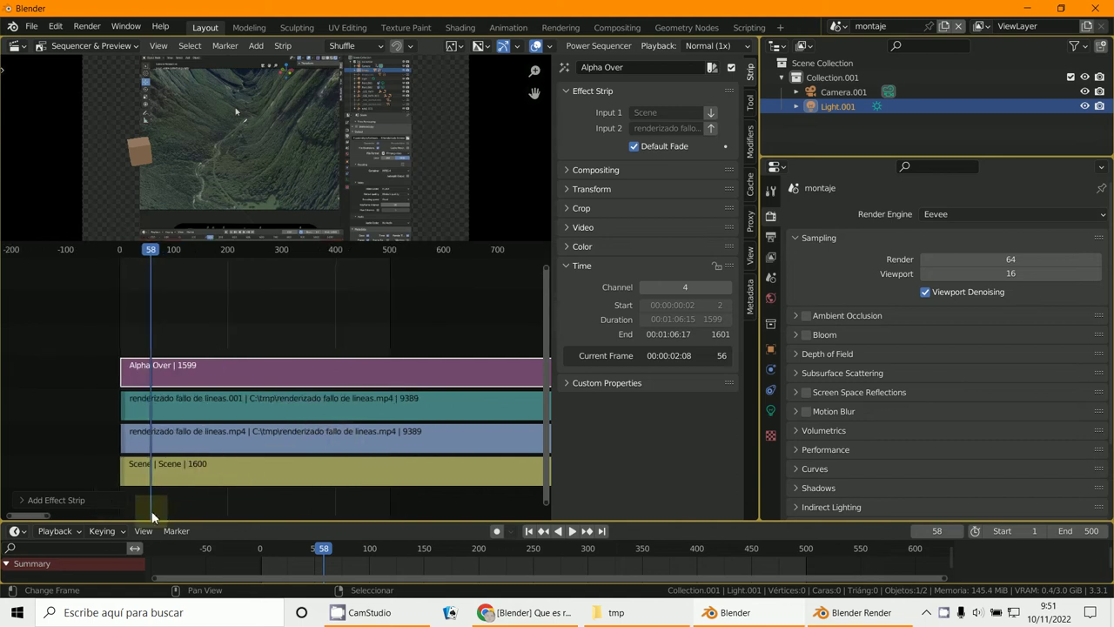
pyautogui.moveTo(322, 566); pyautogui.dragTo(518, 572)
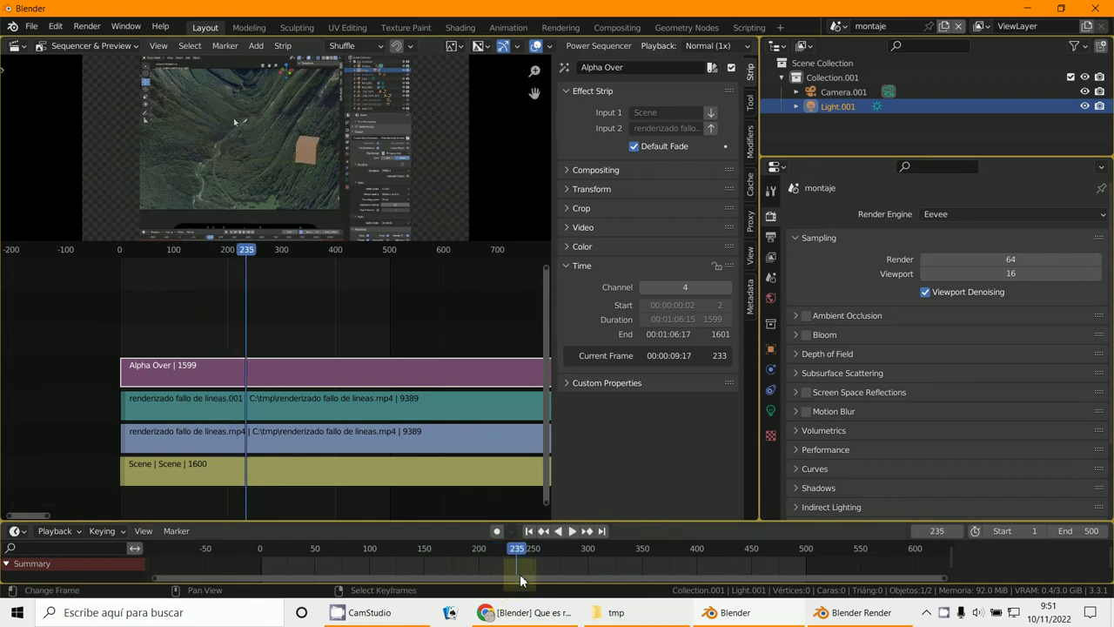
pyautogui.press('space')
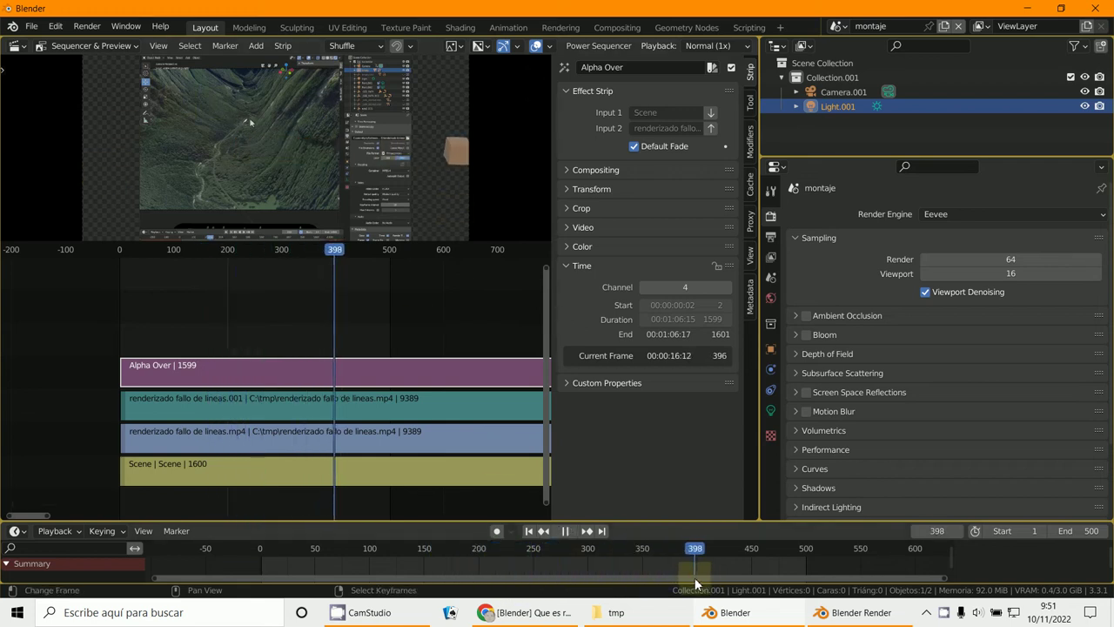
pyautogui.scroll(2, 337, 173)
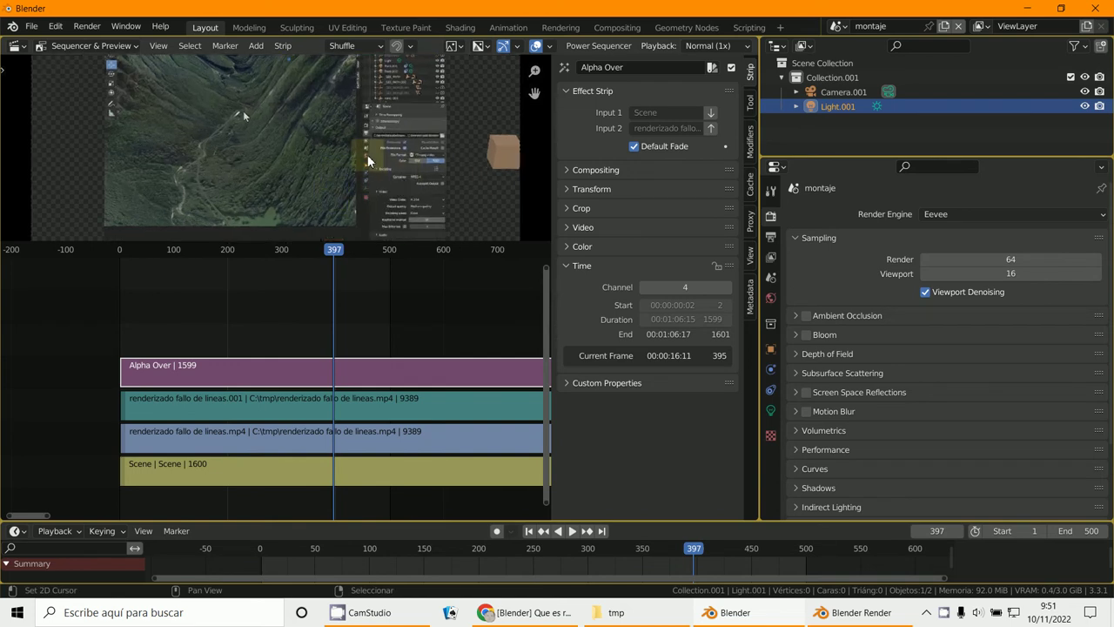
pyautogui.scroll(-1, 315, 161)
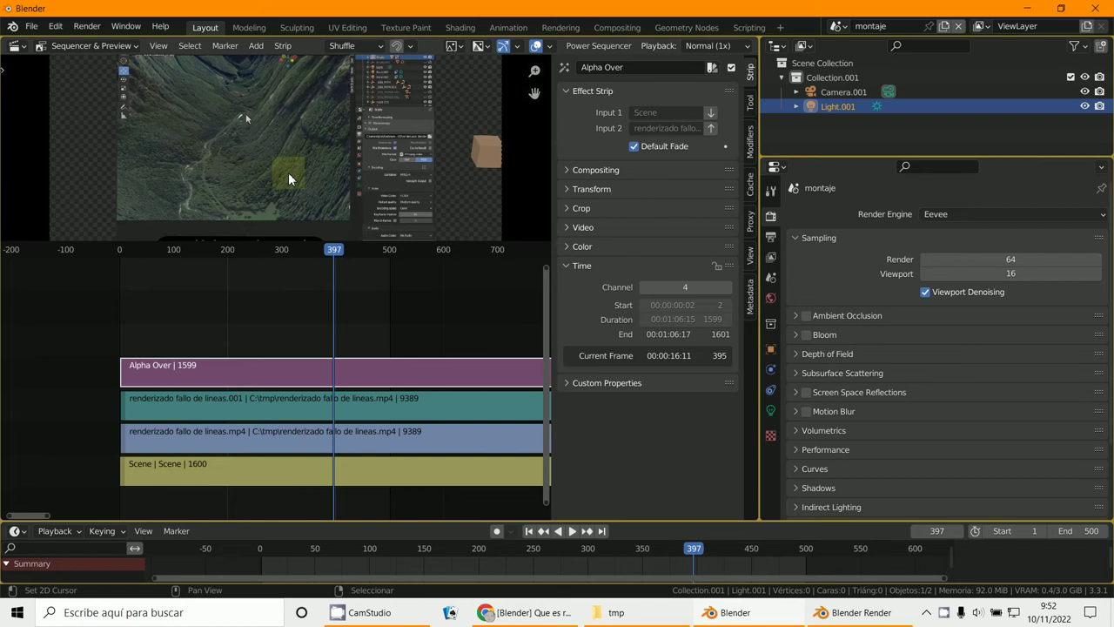
# - Set the renderizado fallo de lineas.mp4 movie strip's speed factor to 0.25 and preview the result at frame 506
pyautogui.click(326, 435)
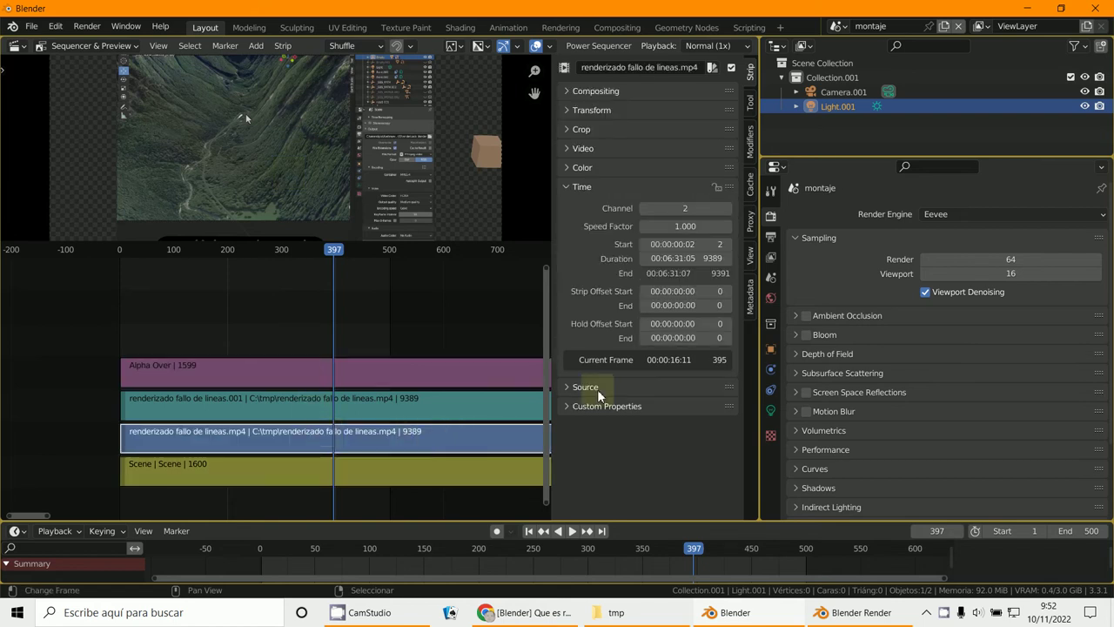
pyautogui.click(685, 228)
pyautogui.write('0.')
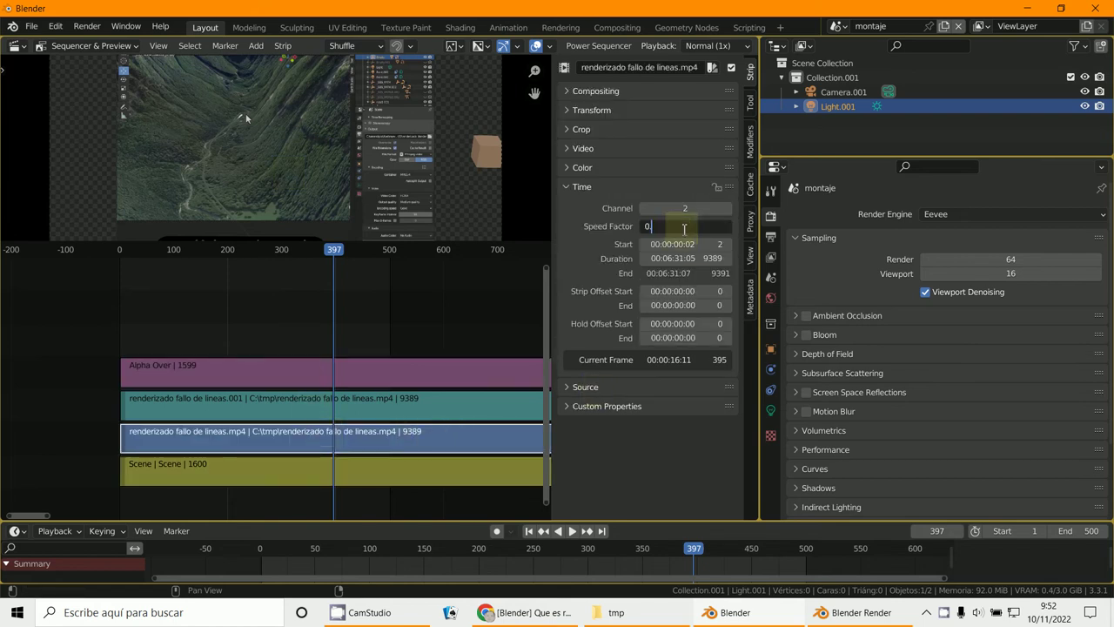
pyautogui.write('25')
pyautogui.press('Return')
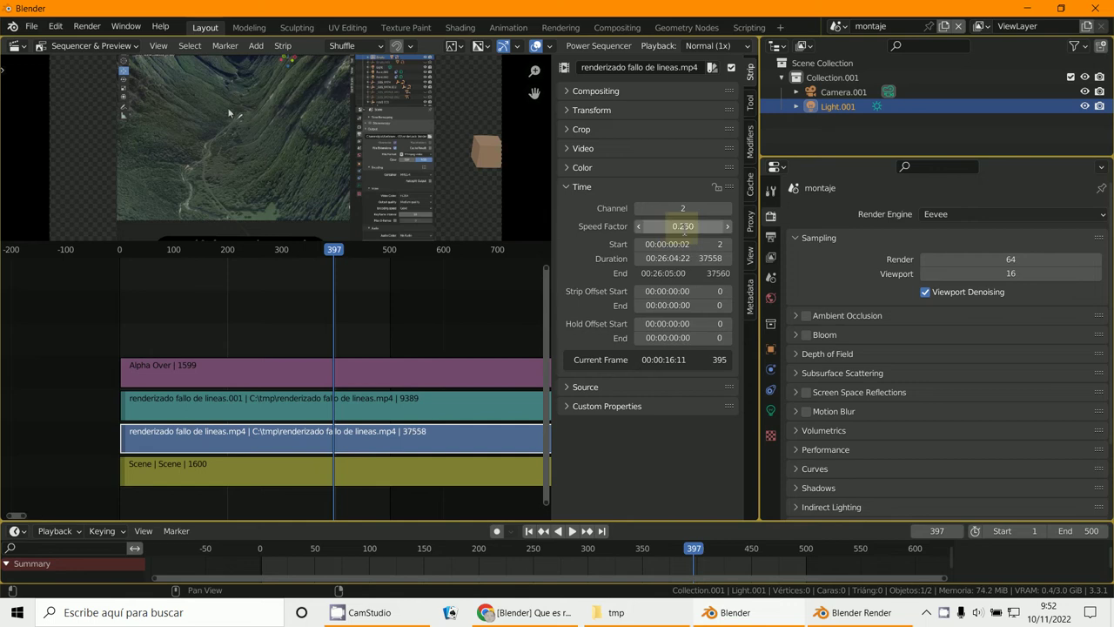
pyautogui.click(392, 293)
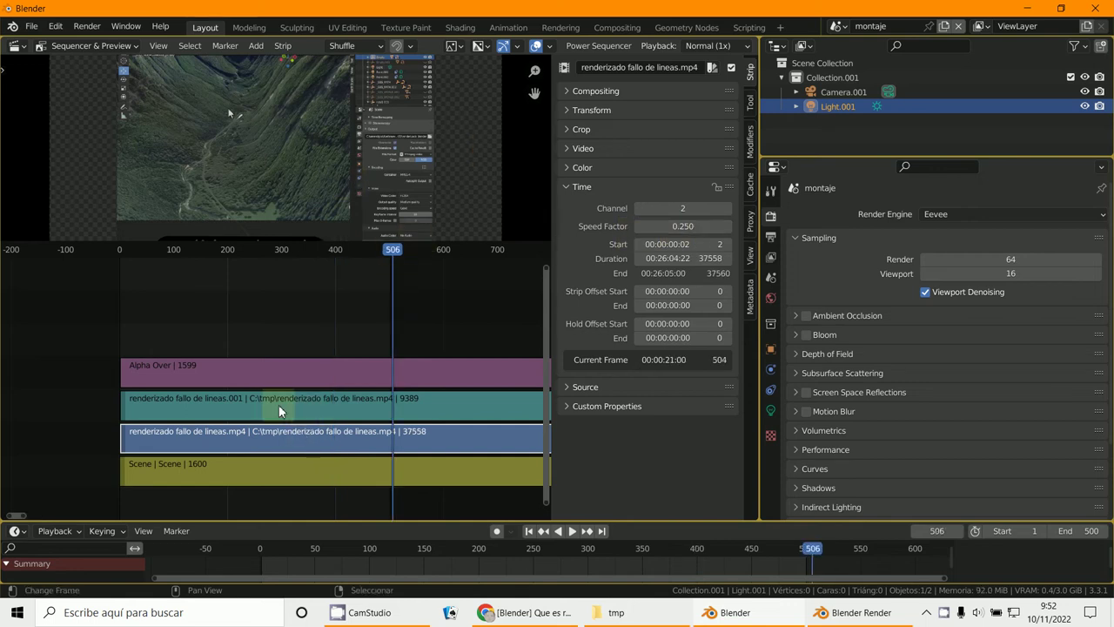
# - Delete the renderizado fallo de lineas.001 sound strip from channel 3
pyautogui.click(313, 396)
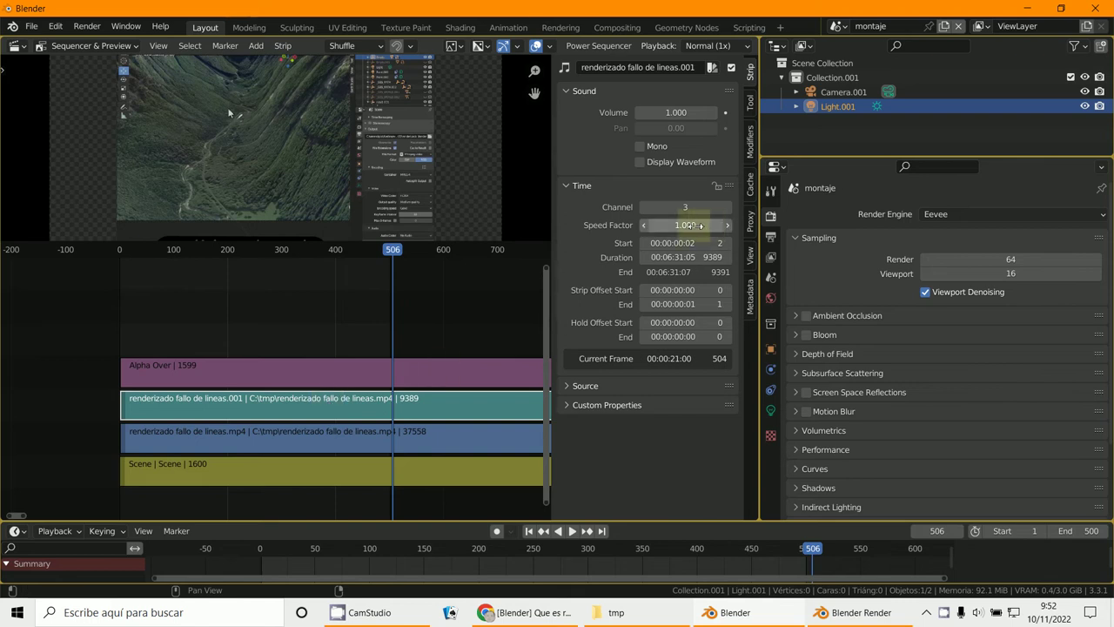
pyautogui.press('Delete')
pyautogui.click(366, 401)
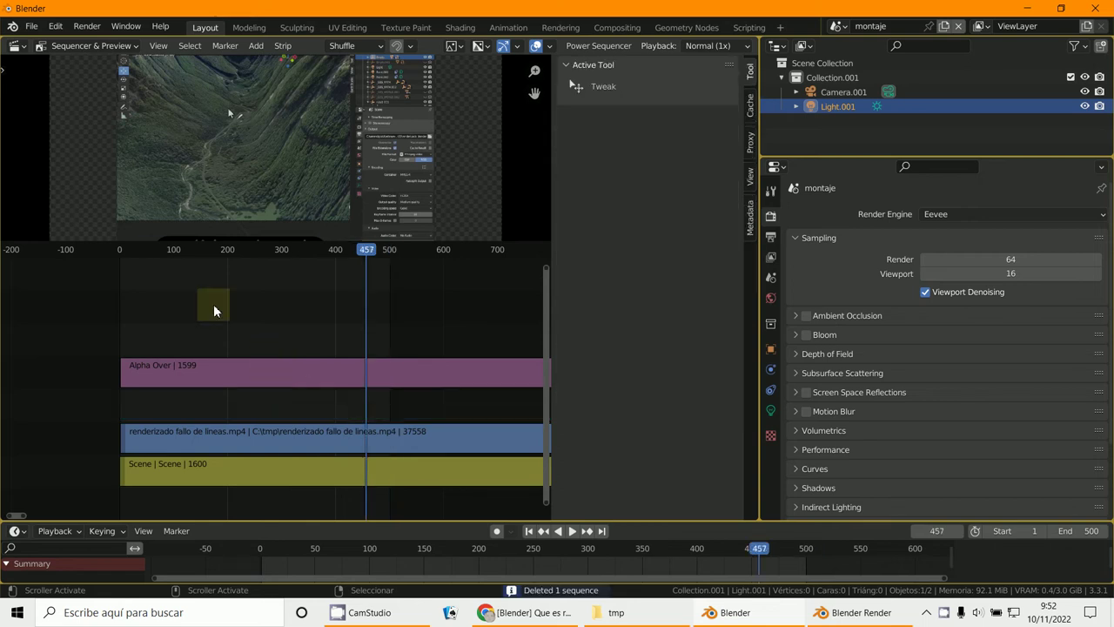
# - Preview the cube over the movie at frame 115, then move the playhead to frame 200 and enlarge the preview
pyautogui.moveTo(214, 304)
pyautogui.mouseDown()
pyautogui.moveTo(244, 357)
pyautogui.moveTo(179, 352)
pyautogui.moveTo(200, 356)
pyautogui.moveTo(220, 284)
pyautogui.mouseUp()
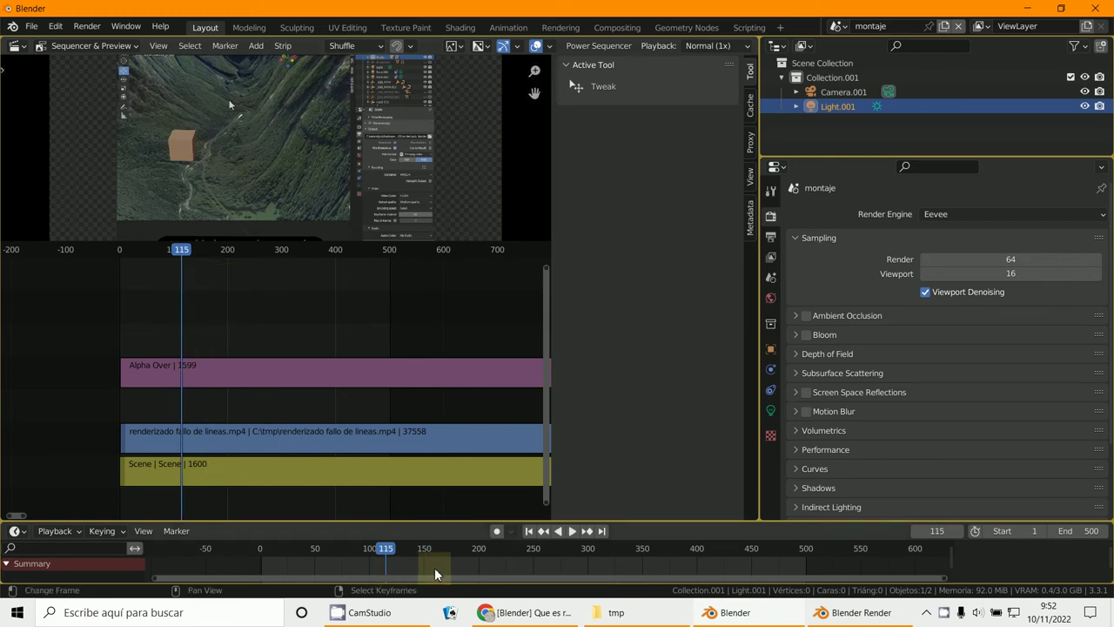
pyautogui.click(479, 565)
pyautogui.moveTo(479, 565); pyautogui.dragTo(480, 566)
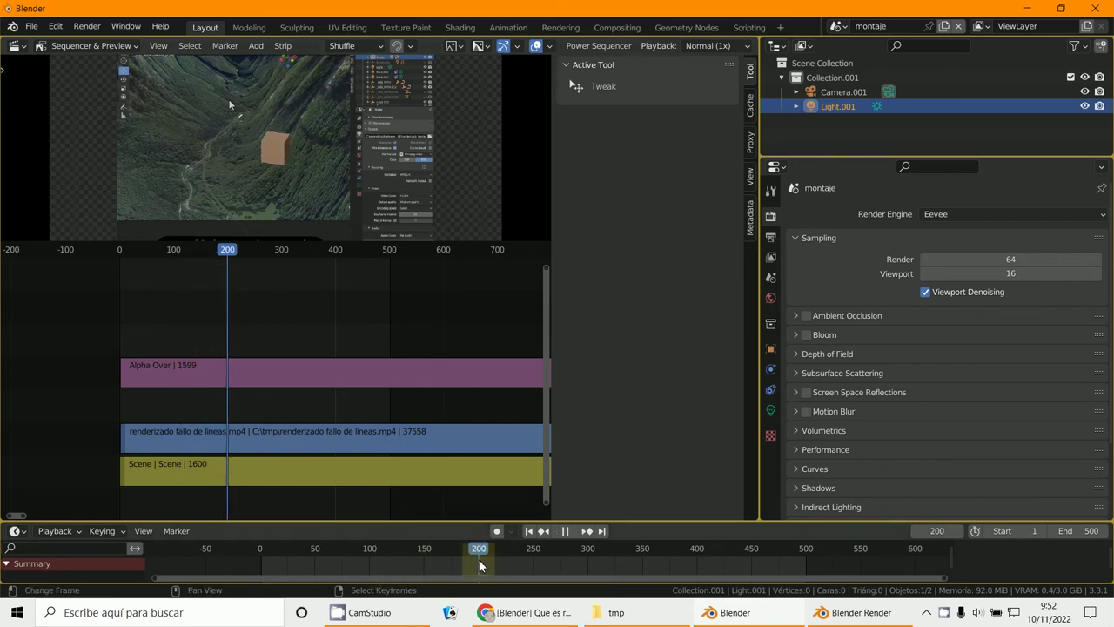
pyautogui.scroll(2, 283, 174)
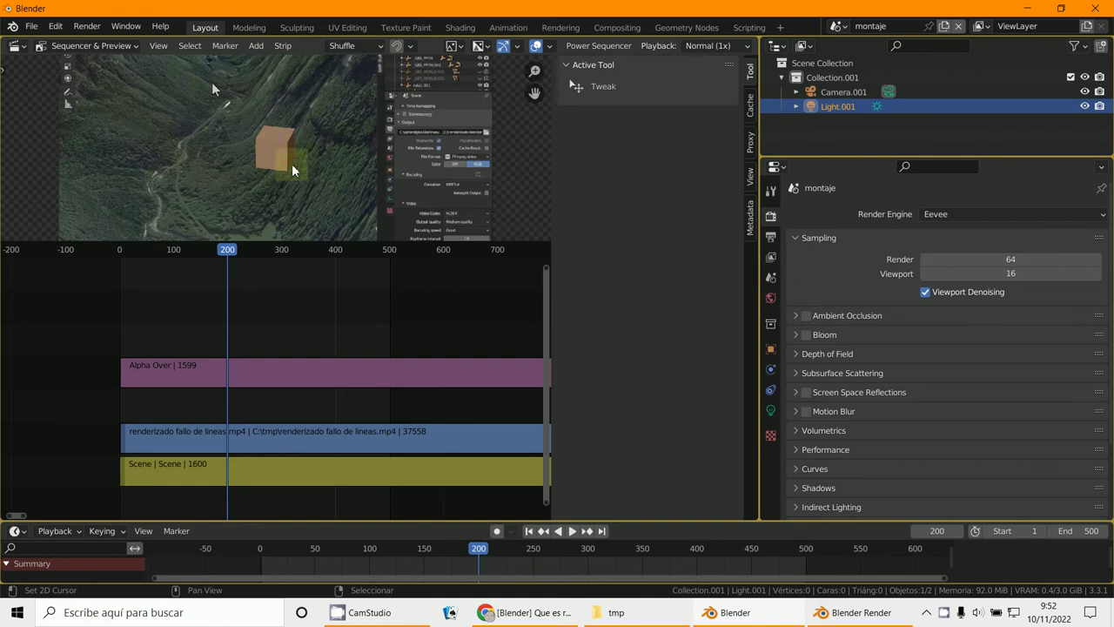
# - Add La captura del Stanhope.mp3 from the Music folder's La sinfonia del URO subfolder as a sound strip starting at frame 200
pyautogui.click(258, 46)
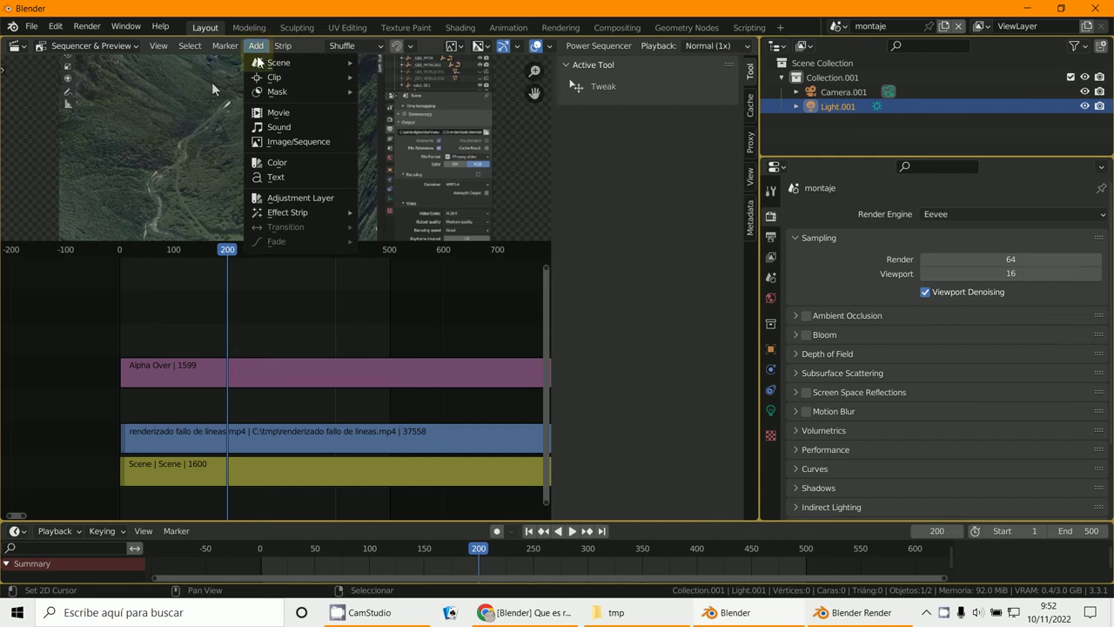
pyautogui.click(279, 127)
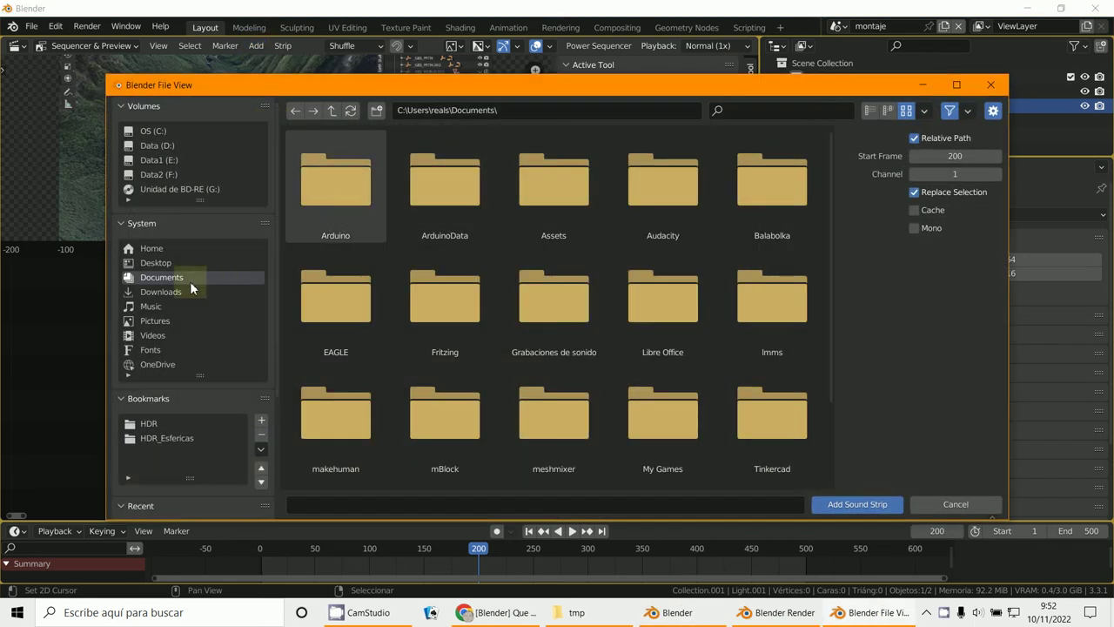
pyautogui.click(172, 146)
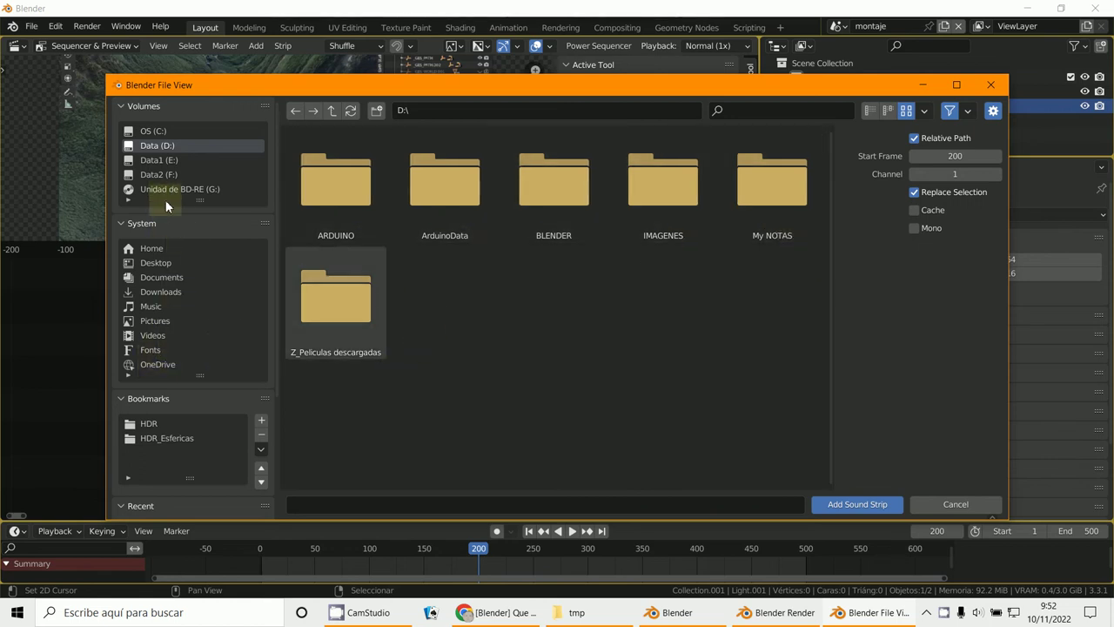
pyautogui.click(171, 280)
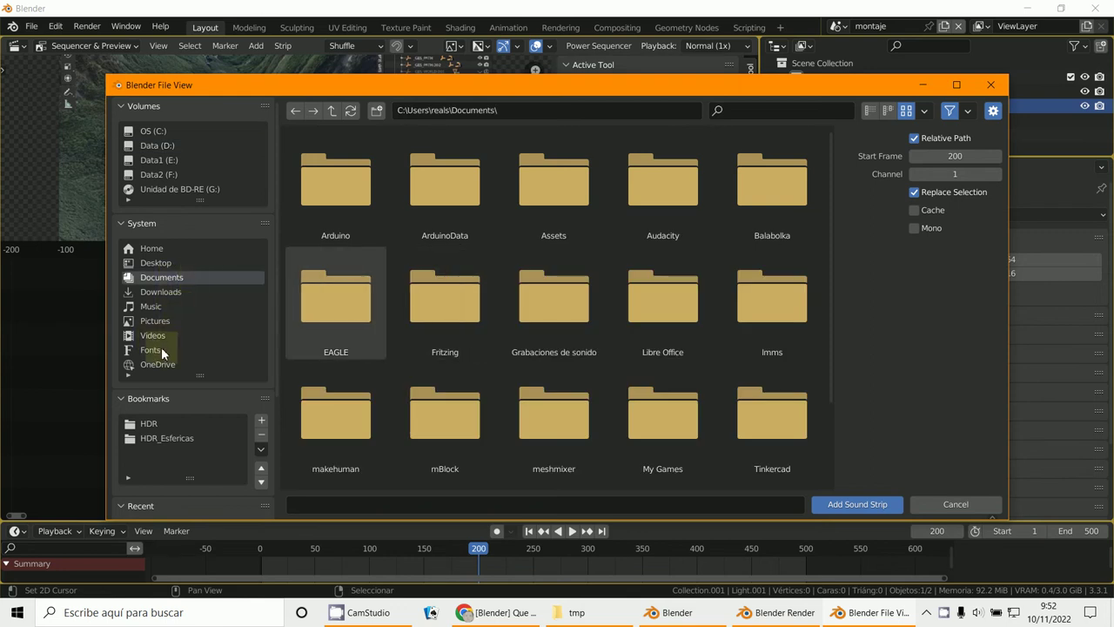
pyautogui.click(154, 306)
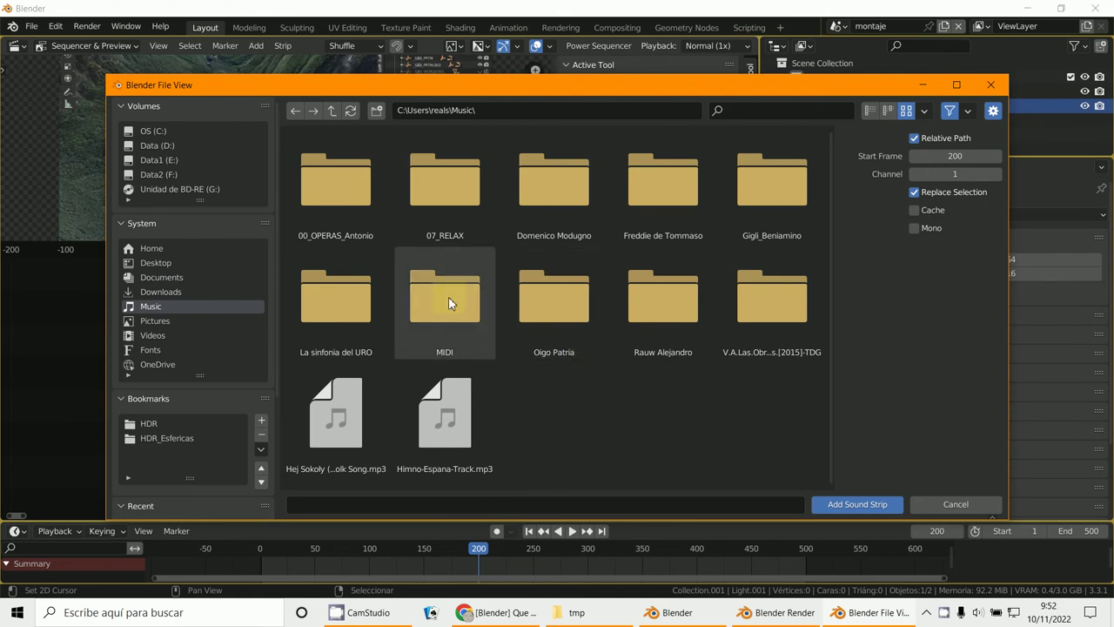
pyautogui.doubleClick(459, 204)
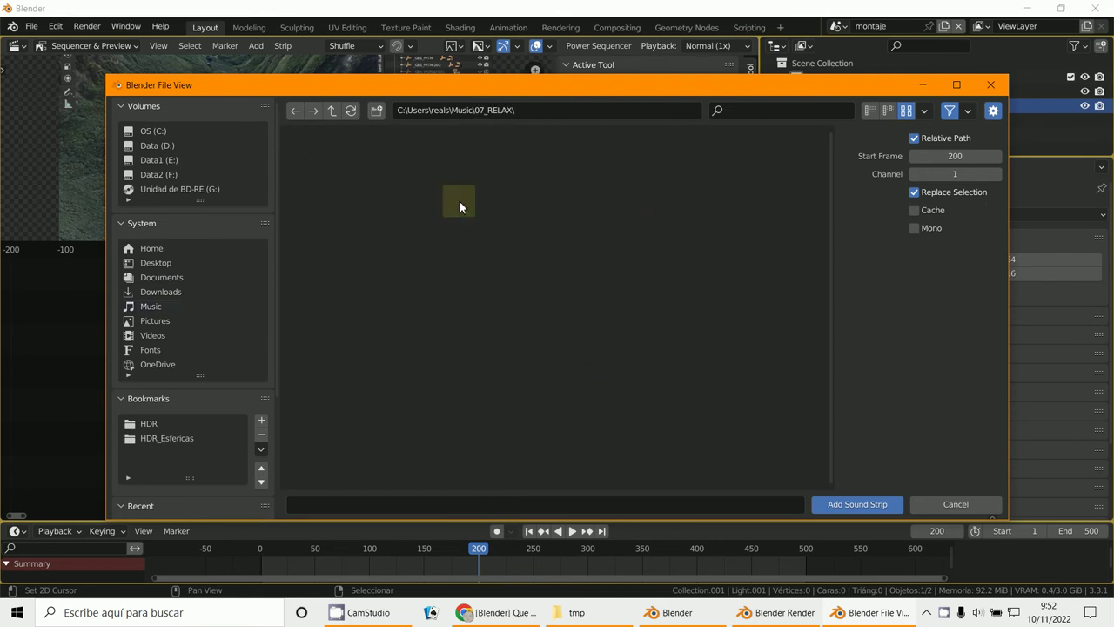
pyautogui.click(333, 113)
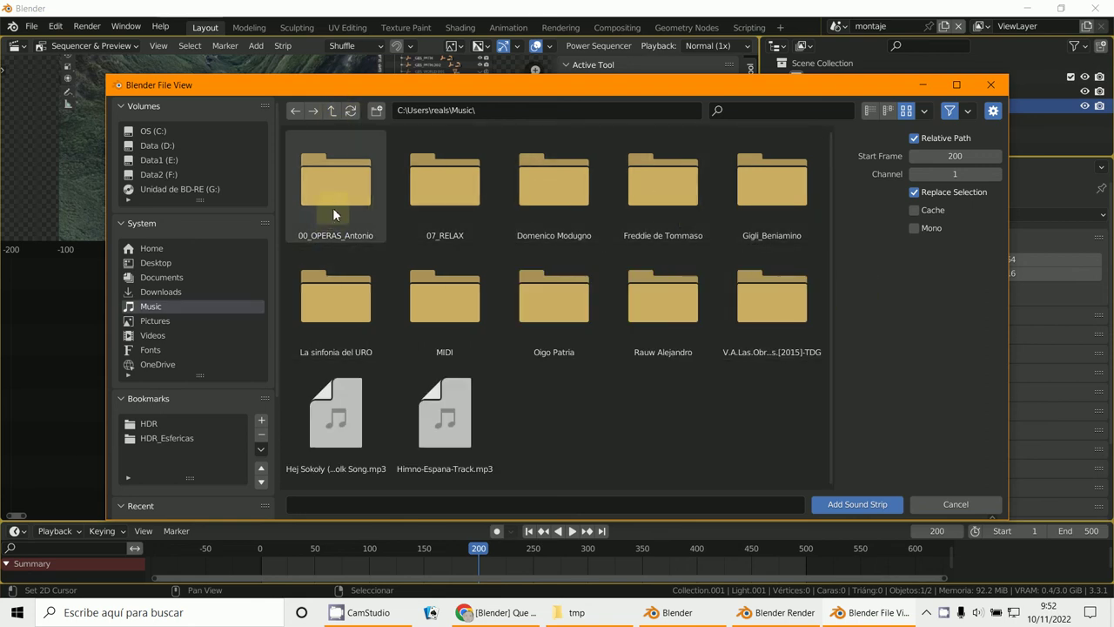
pyautogui.doubleClick(339, 304)
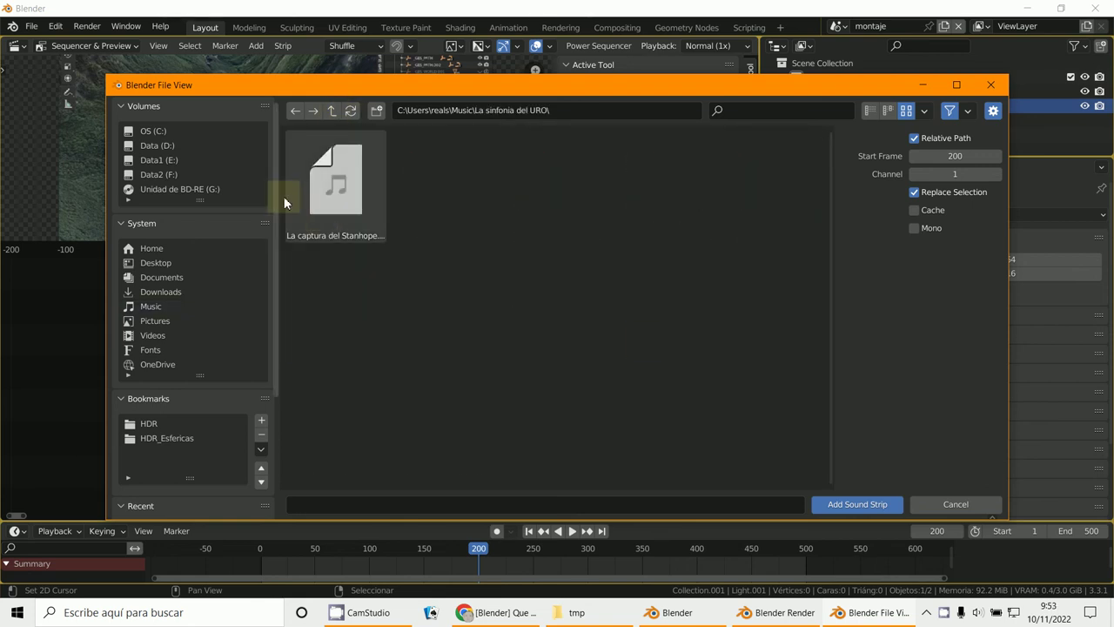
pyautogui.doubleClick(351, 201)
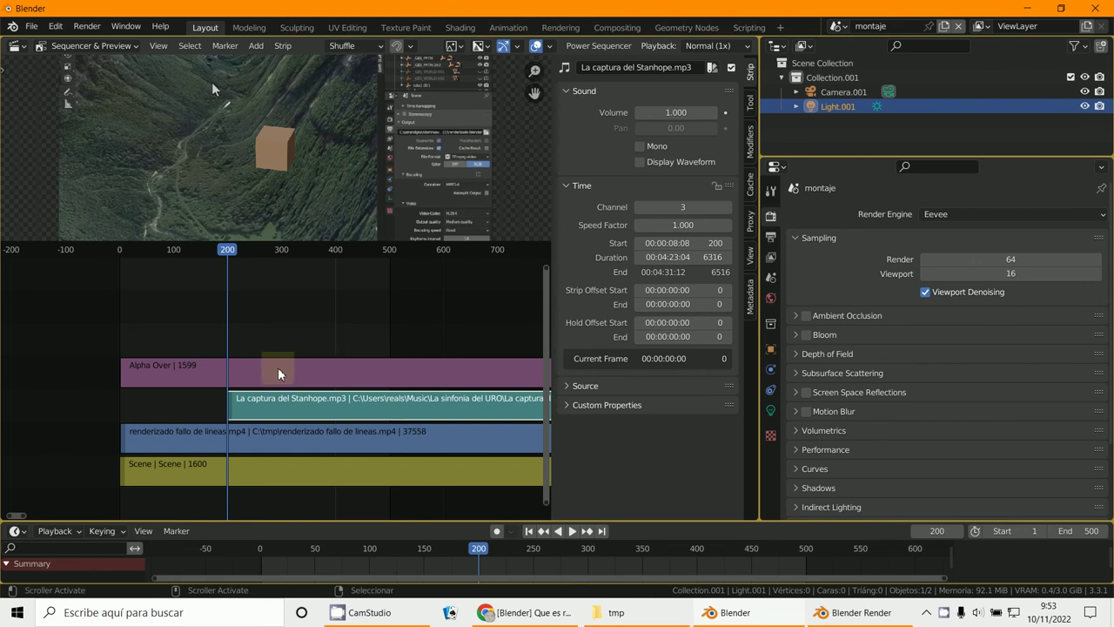
# - Inspect the new sound strip against the other strips and play the sequence from frame 200 to check the audio
pyautogui.scroll(-2, 330, 405)
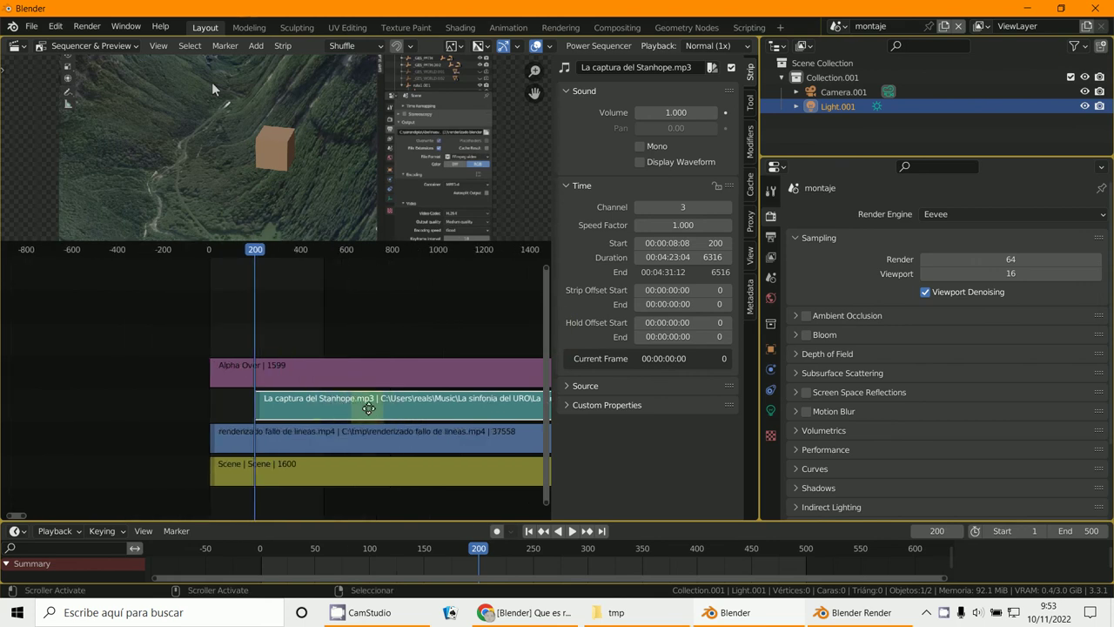
pyautogui.scroll(-2, 207, 397)
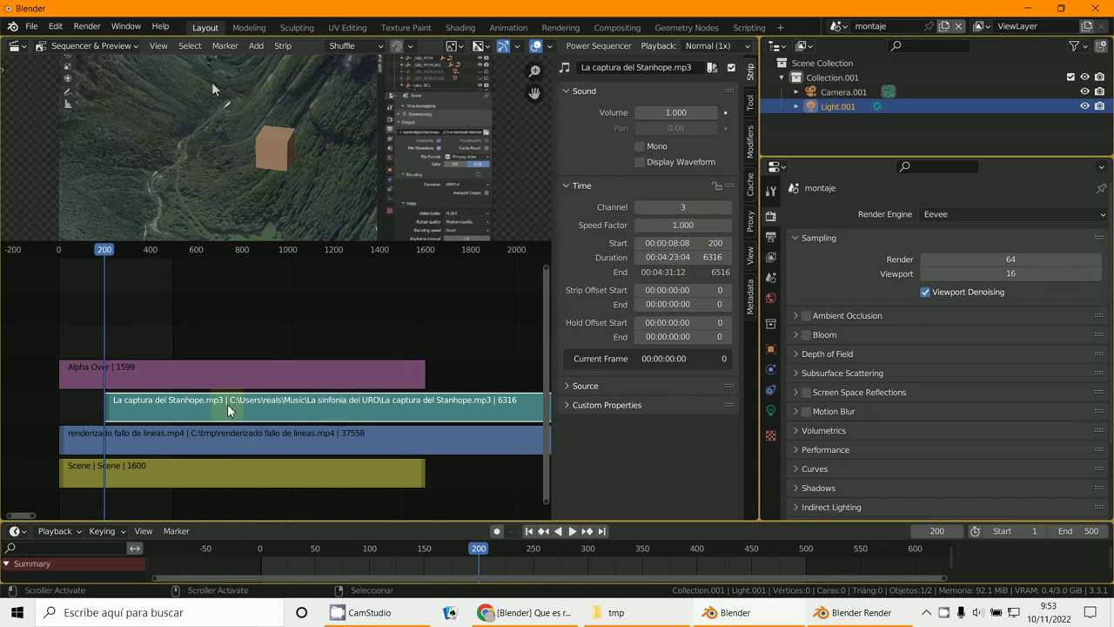
pyautogui.scroll(3, 126, 411)
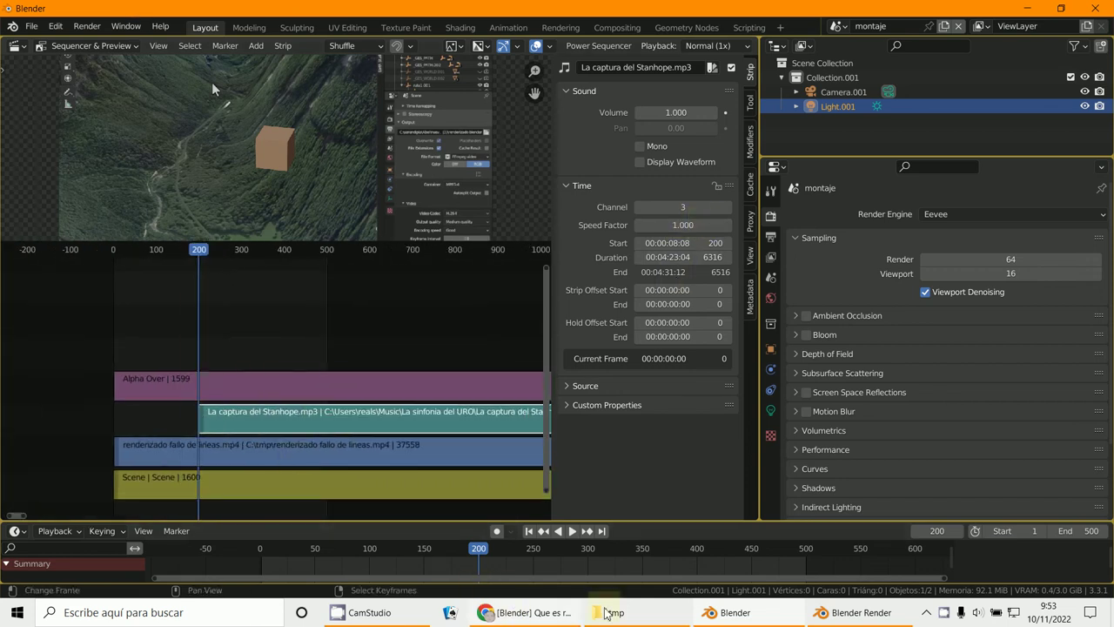
pyautogui.click(572, 530)
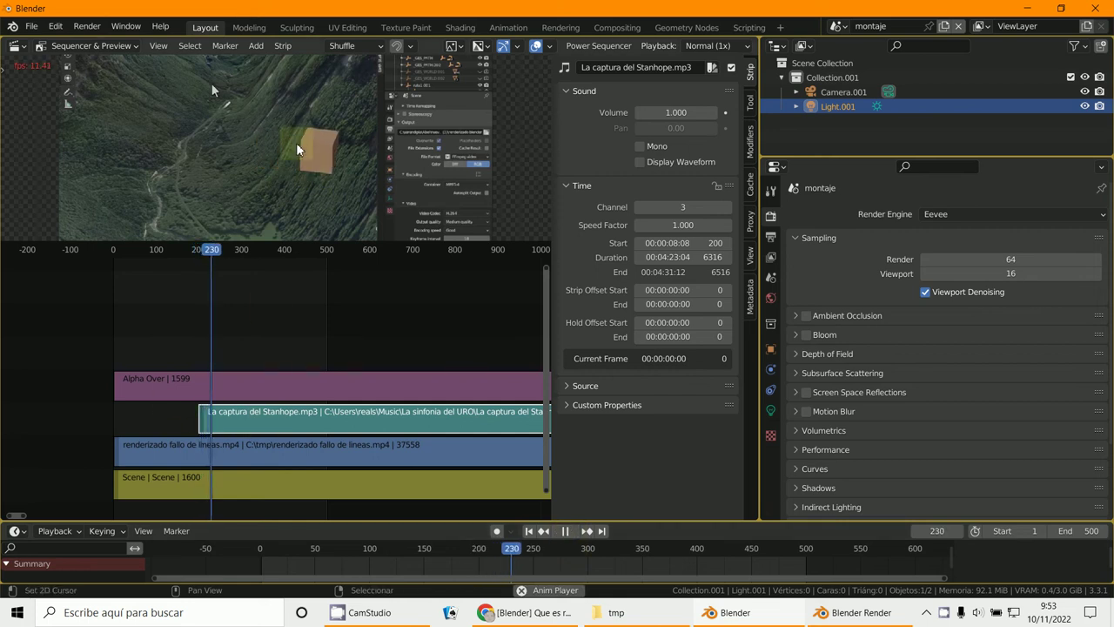
pyautogui.press('Escape')
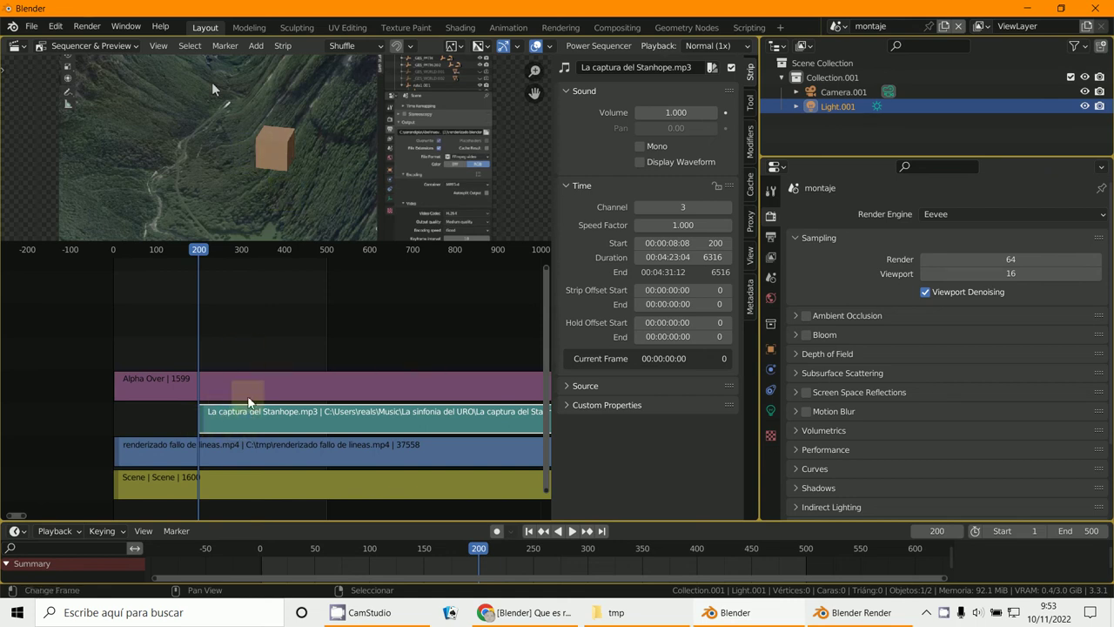
# - Add Oigo, patria, tu aflicción.wav from the Music folder's Oigo Patria subfolder as a sound strip starting at frame 390
pyautogui.click(277, 416)
pyautogui.press('space')
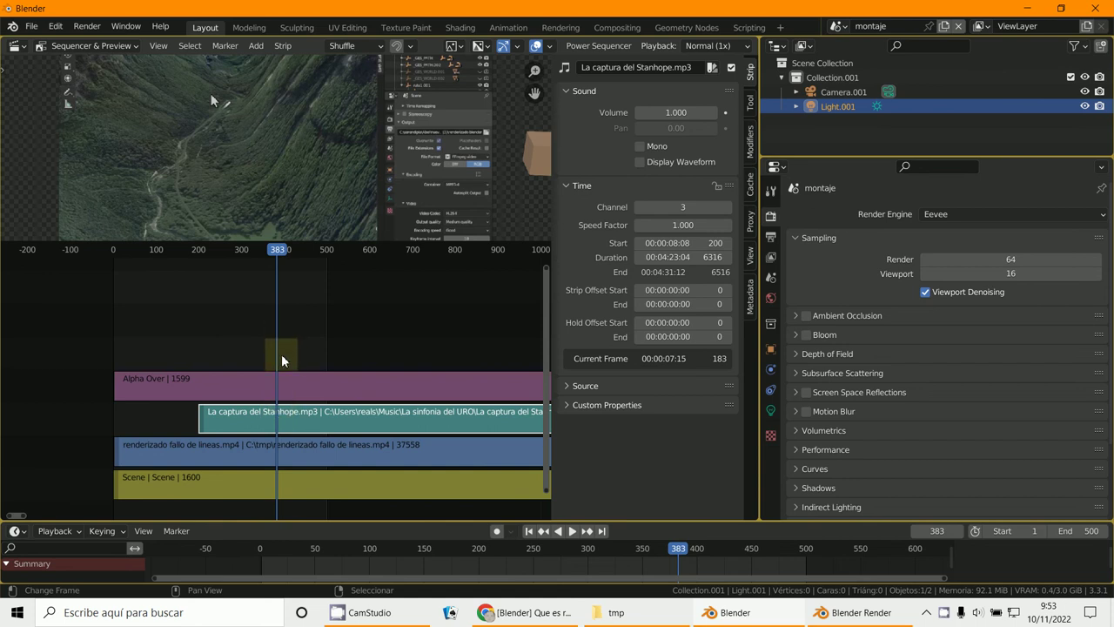
pyautogui.click(255, 46)
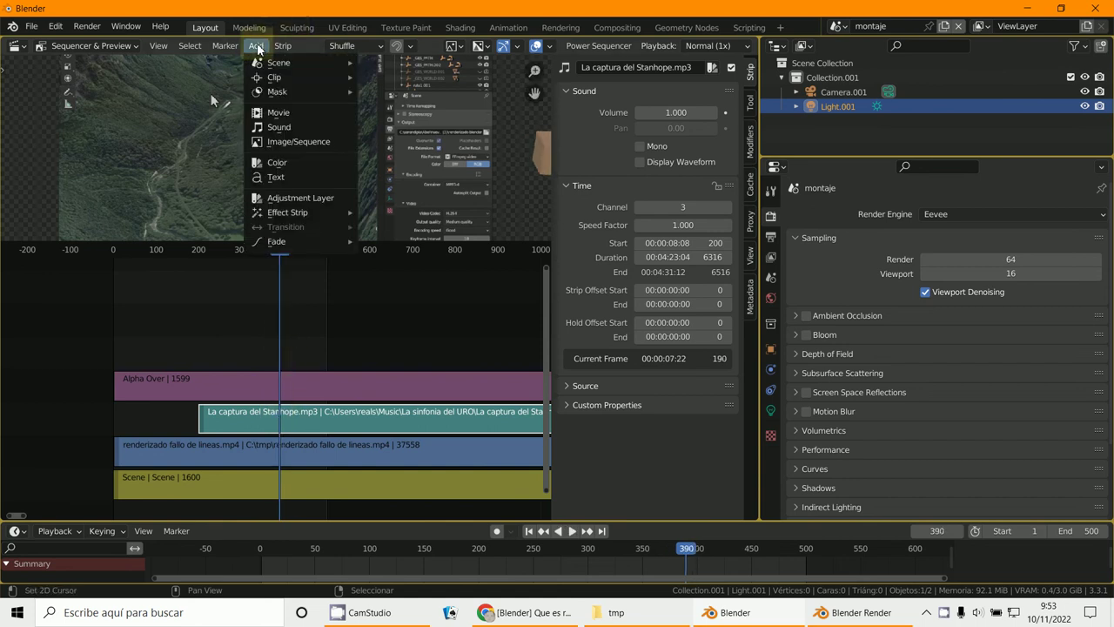
pyautogui.click(281, 135)
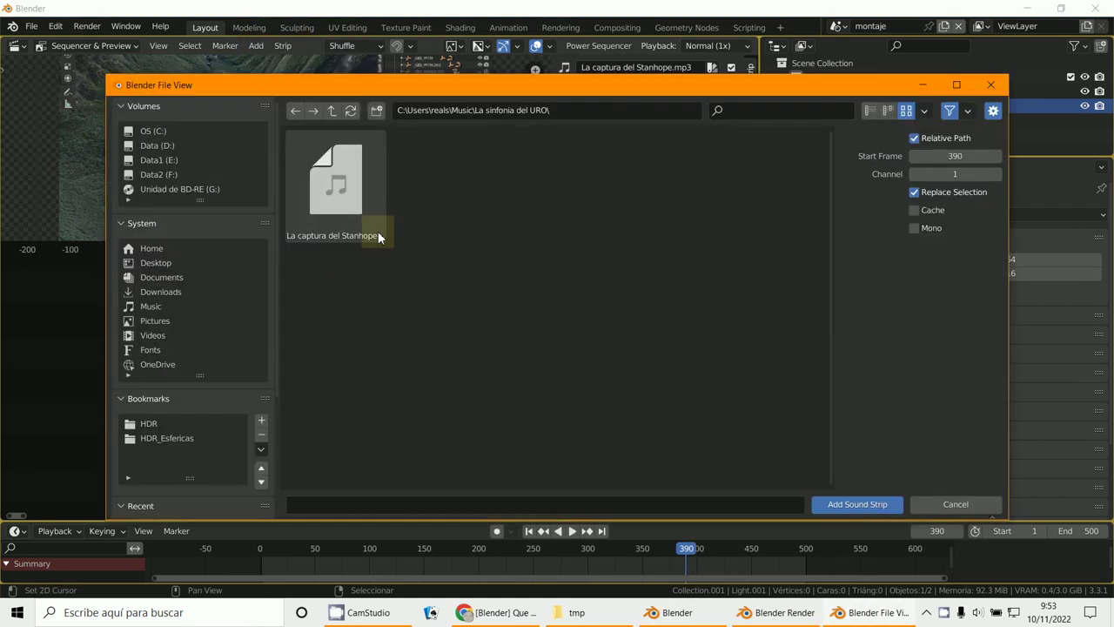
pyautogui.click(162, 303)
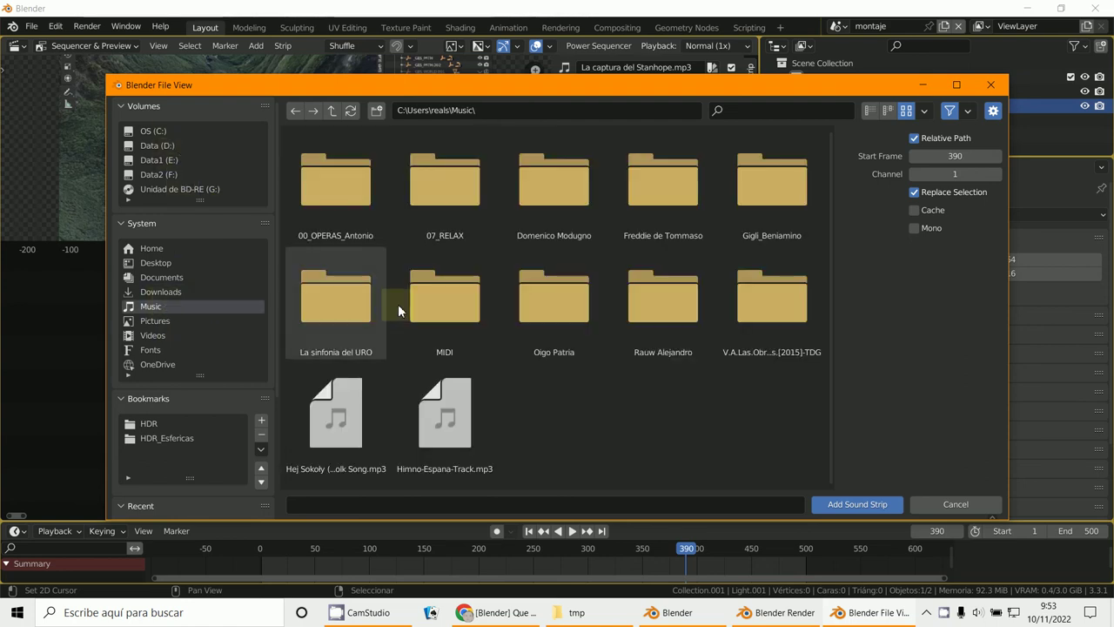
pyautogui.doubleClick(538, 312)
pyautogui.doubleClick(442, 205)
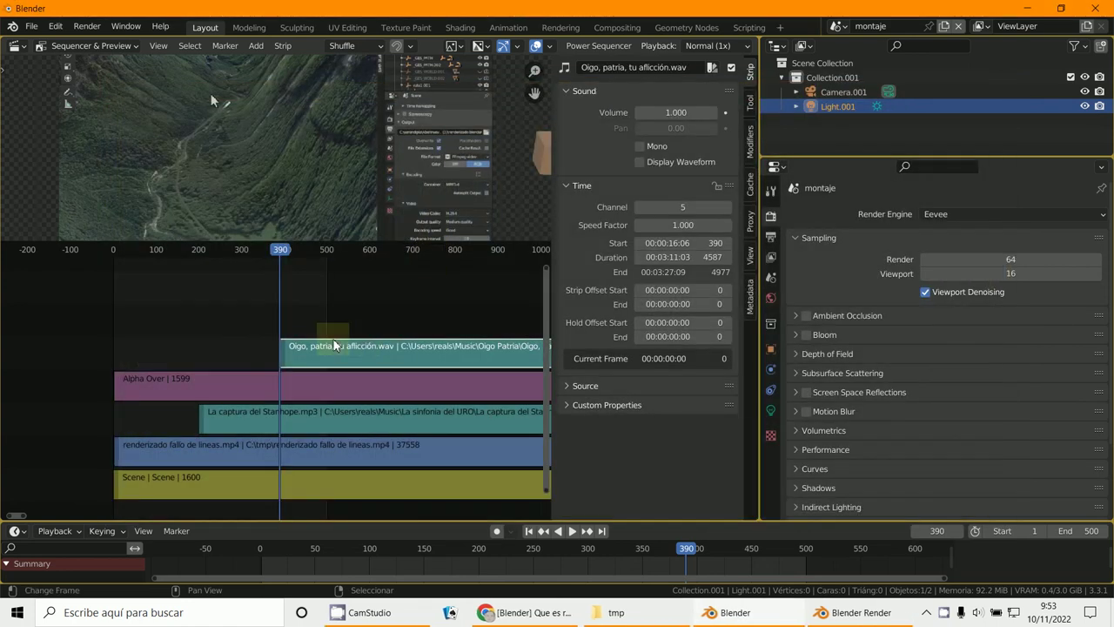
# - Play the sequence from frame 186 and across the start of the second sound strip, then stop with the playhead at frame 224
pyautogui.click(192, 440)
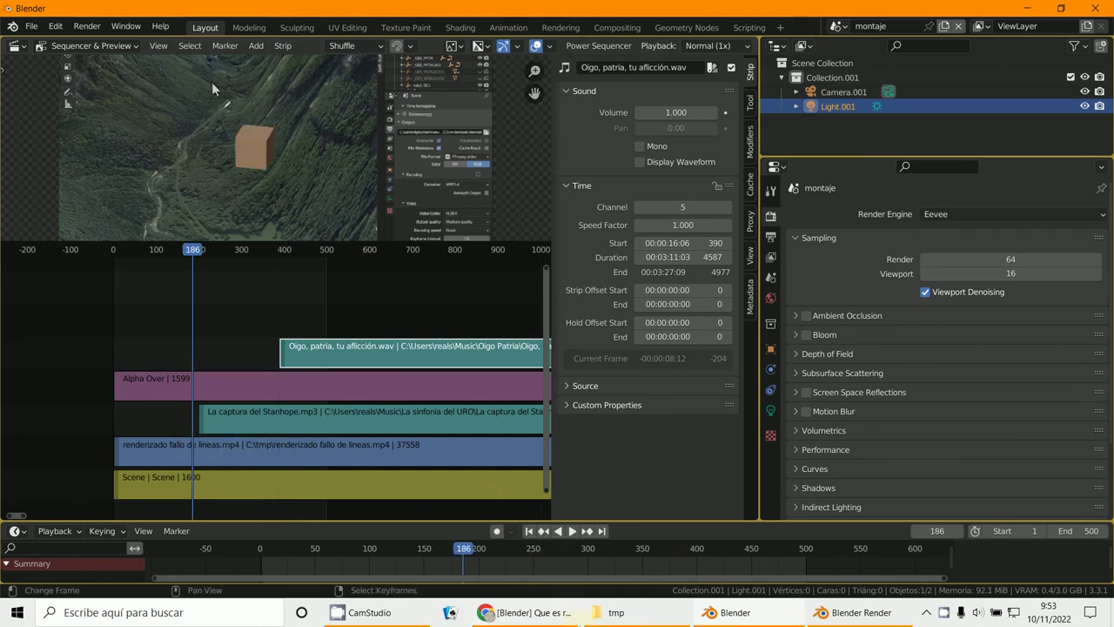
pyautogui.click(571, 531)
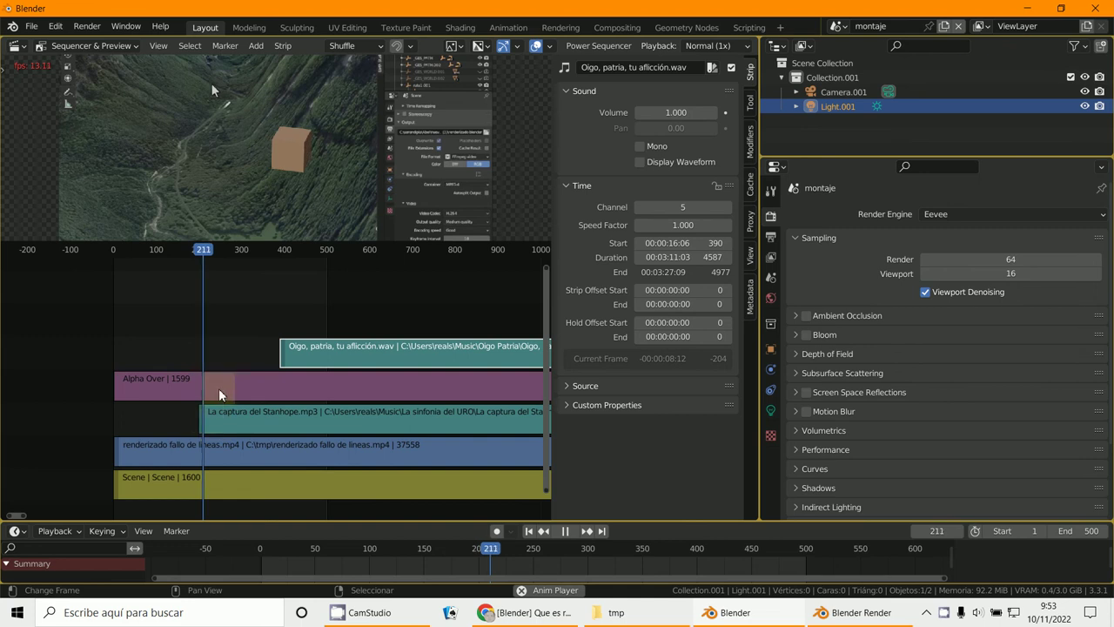
pyautogui.click(266, 348)
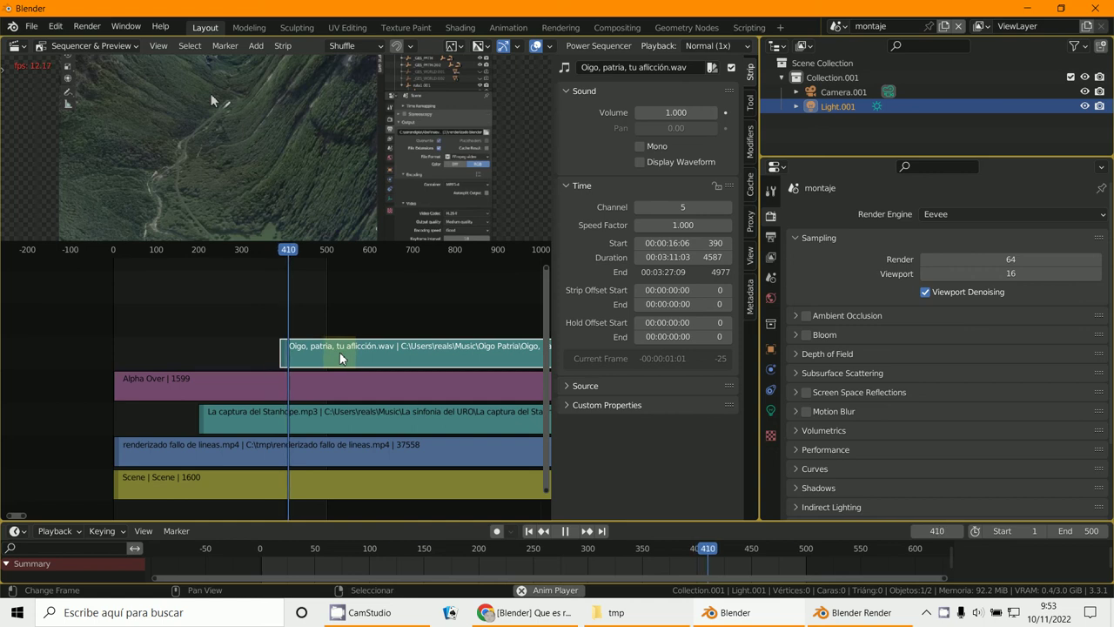
pyautogui.click(209, 336)
pyautogui.press('space')
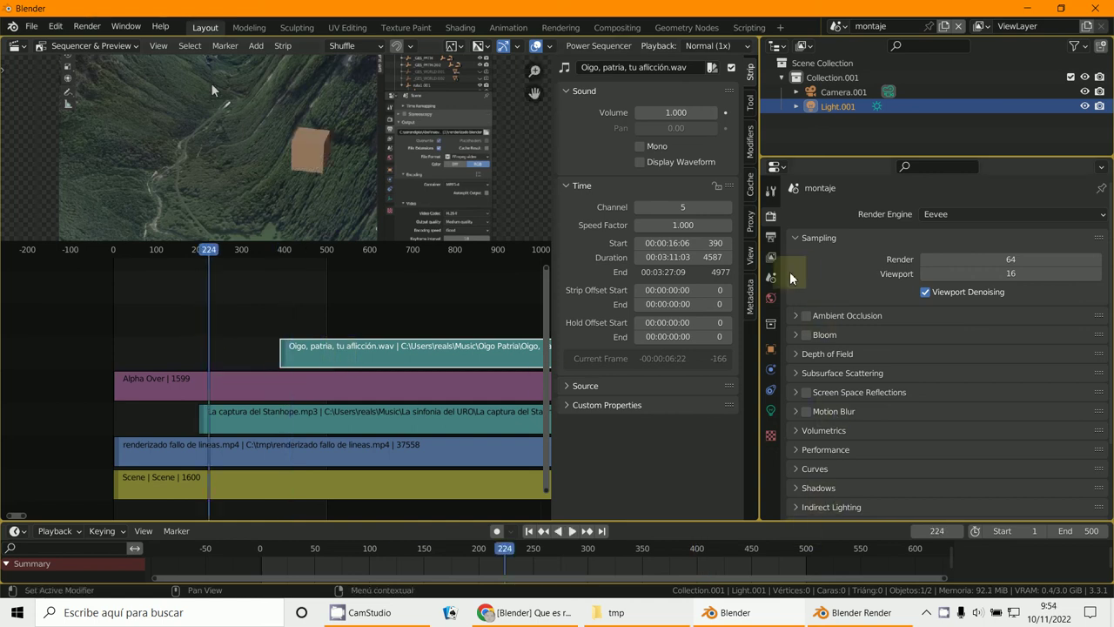
# - Review the montaje scene's render settings and its output format, frame range and file output settings
pyautogui.scroll(-4, 796, 322)
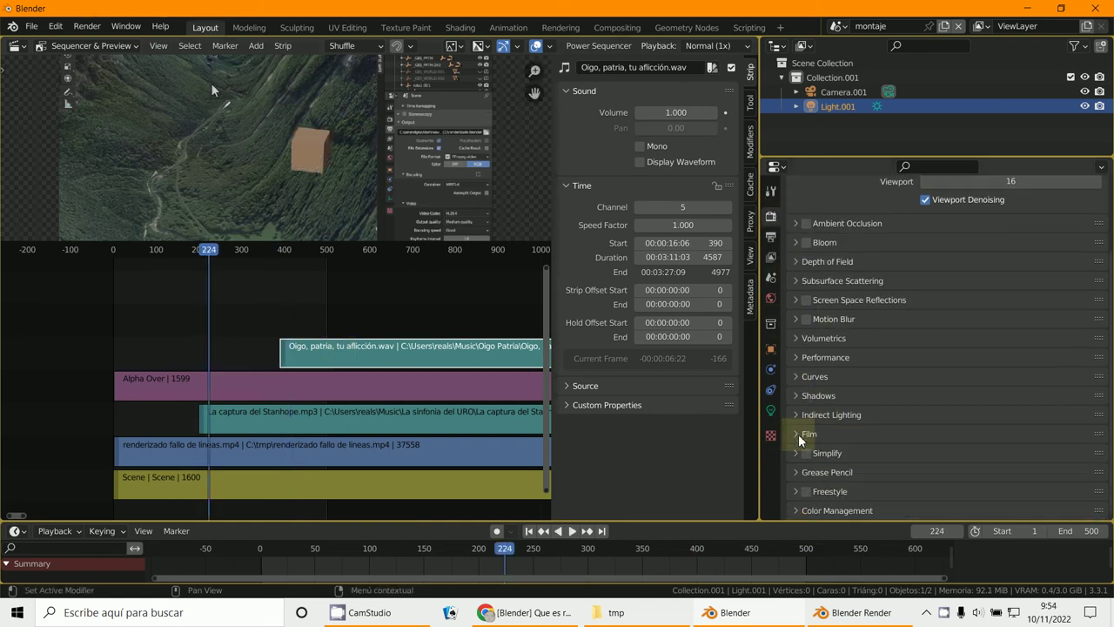
pyautogui.scroll(2, 809, 322)
pyautogui.scroll(-1, 810, 344)
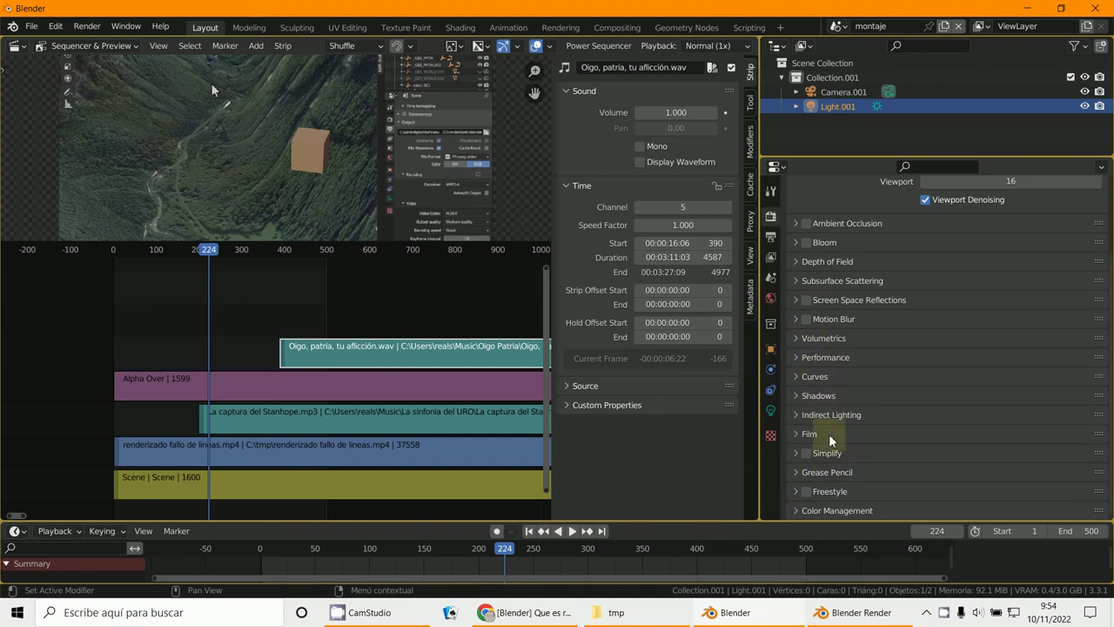
pyautogui.scroll(3, 830, 311)
pyautogui.click(770, 236)
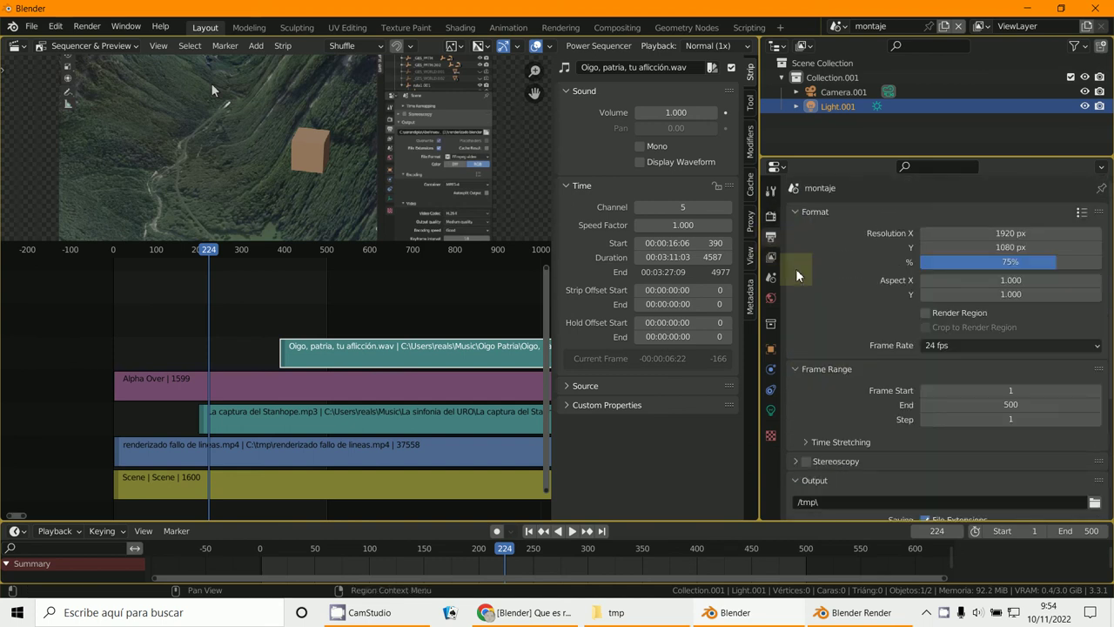
pyautogui.scroll(-5, 867, 376)
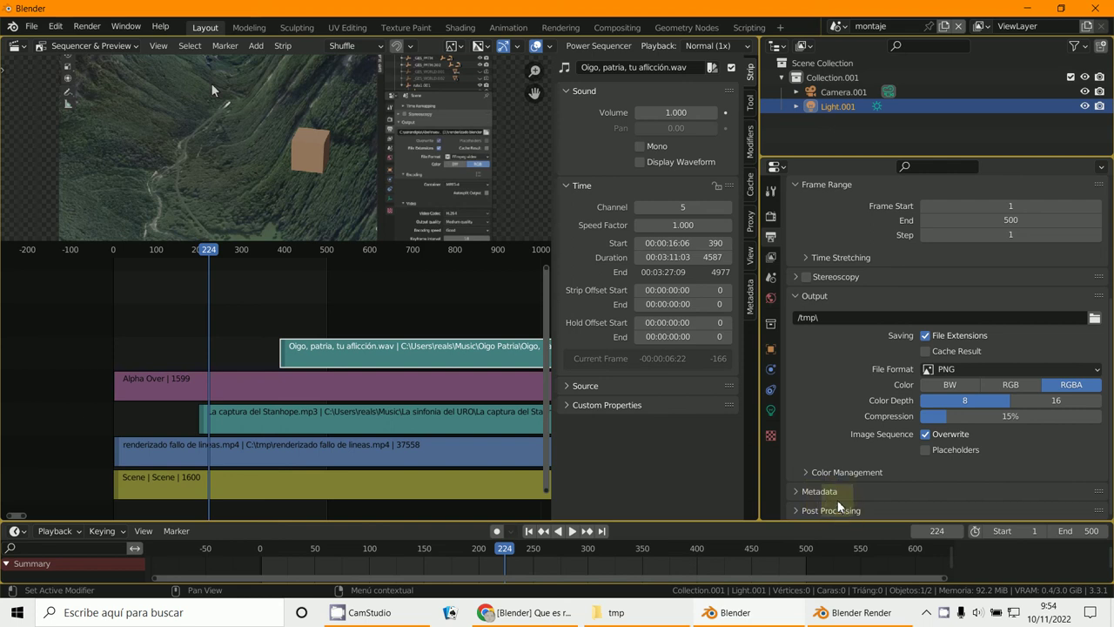
pyautogui.scroll(5, 825, 301)
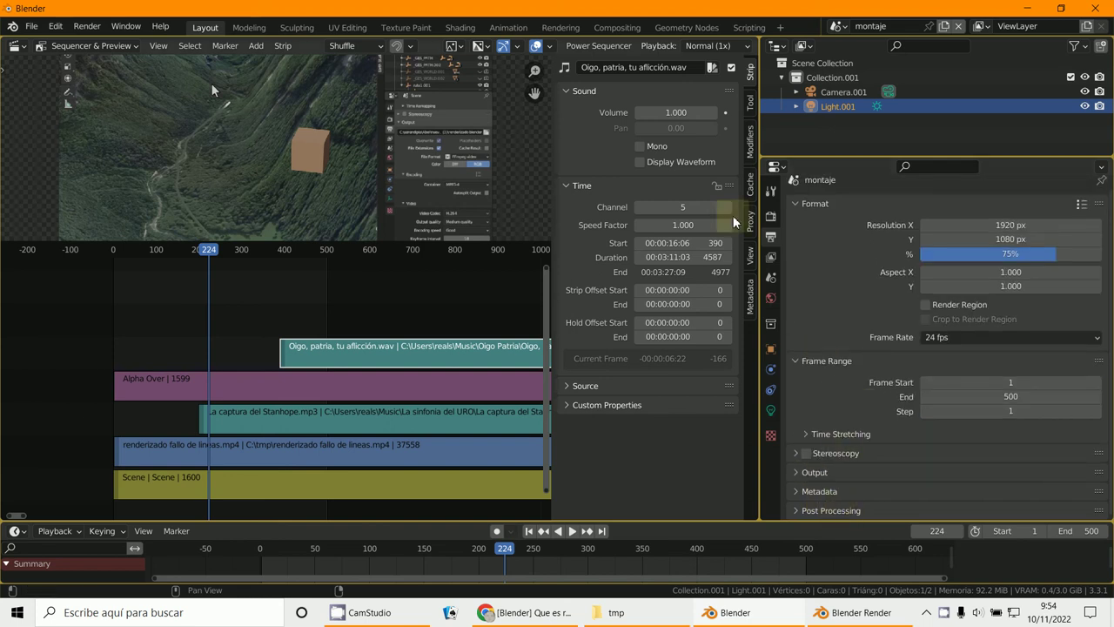
pyautogui.click(799, 361)
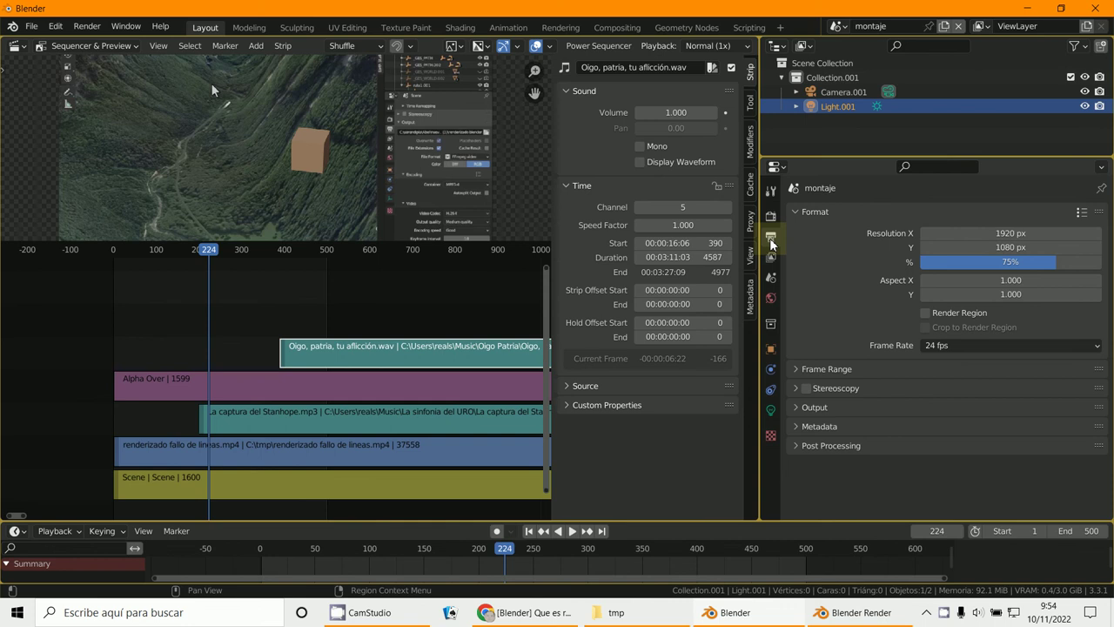
pyautogui.click(790, 374)
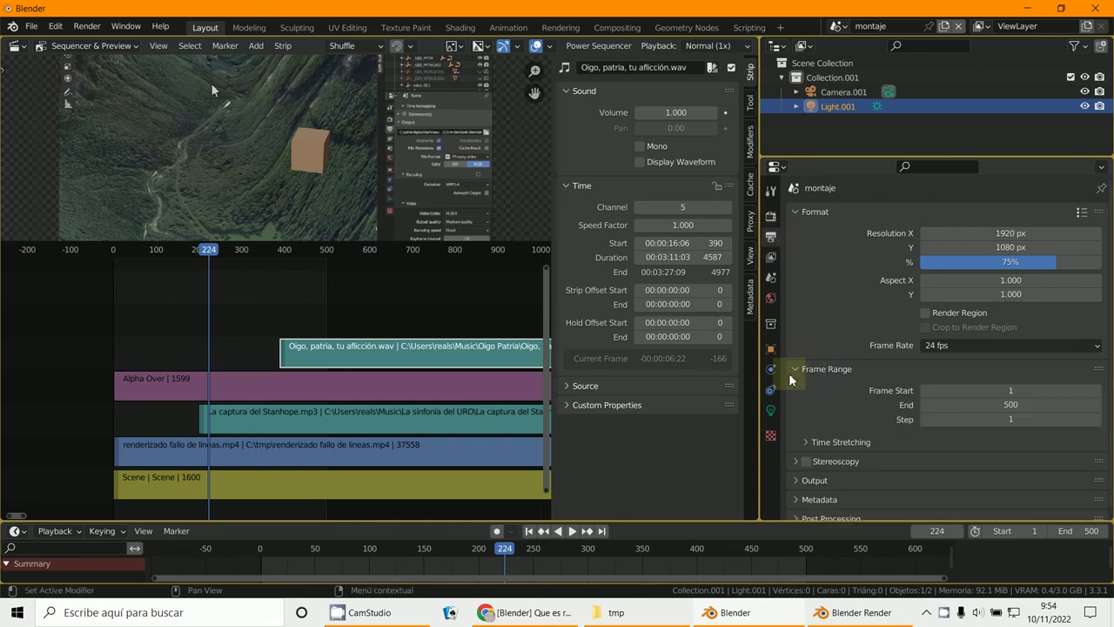
pyautogui.click(790, 374)
pyautogui.click(790, 374)
pyautogui.click(791, 375)
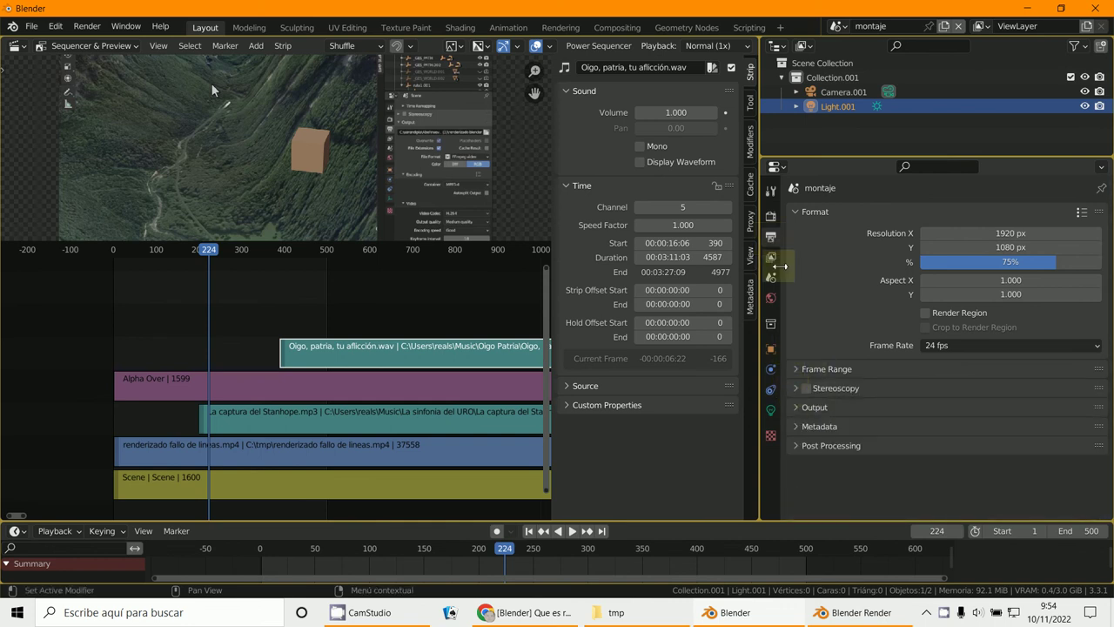
pyautogui.click(771, 218)
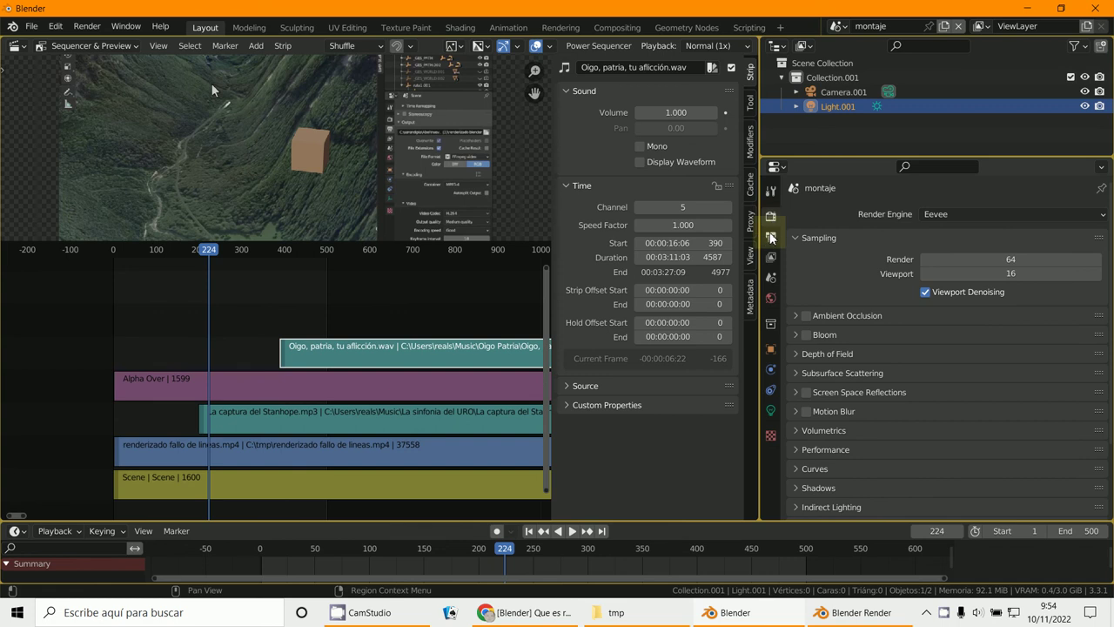
pyautogui.click(771, 237)
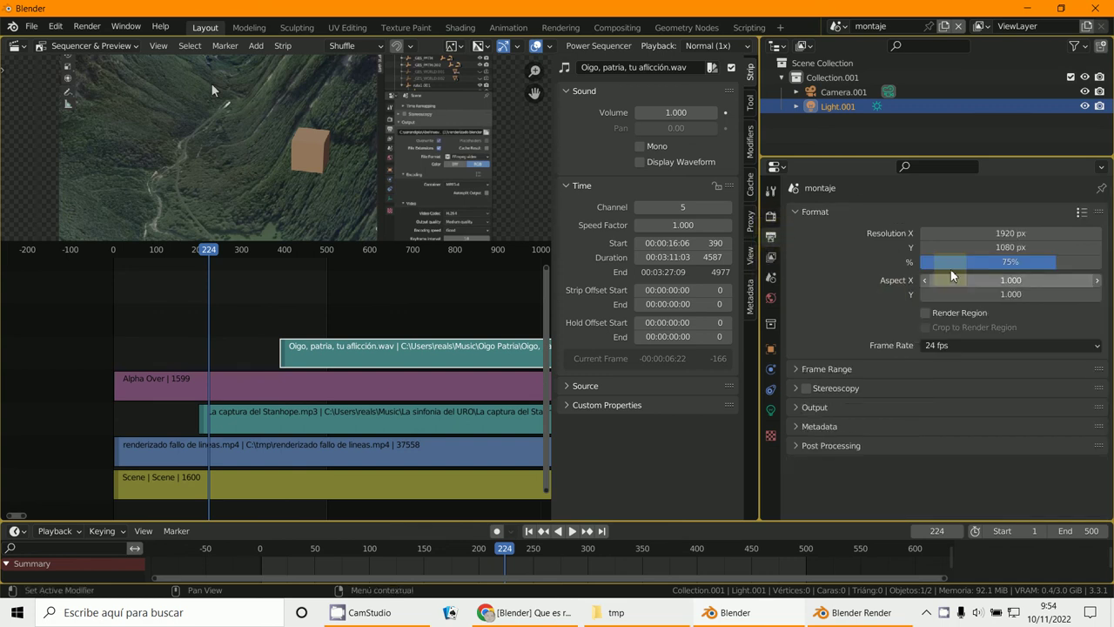
# - Expand the frame range, output, color management and post-processing sections and examine their settings
pyautogui.click(801, 369)
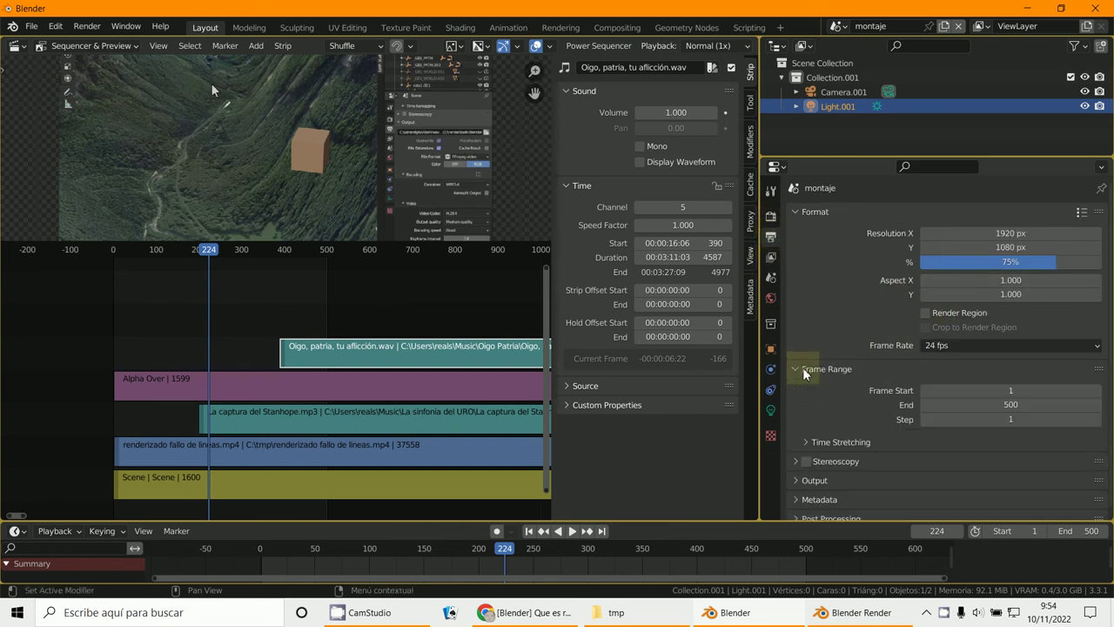
pyautogui.click(806, 443)
pyautogui.click(808, 439)
pyautogui.scroll(-1, 818, 489)
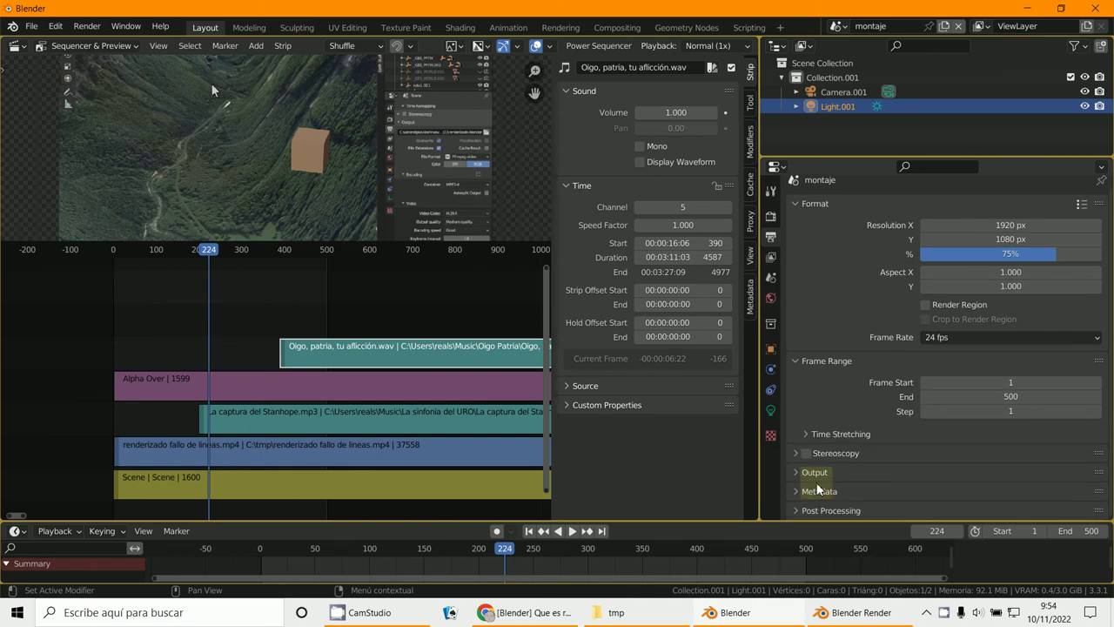
pyautogui.click(803, 472)
pyautogui.scroll(-5, 836, 470)
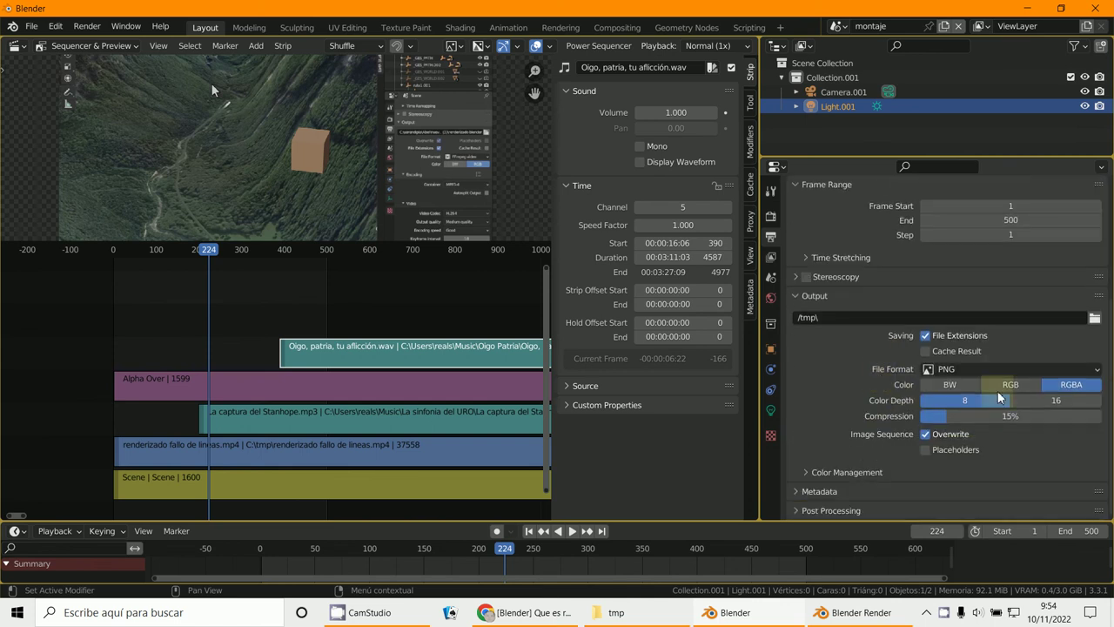
pyautogui.click(810, 472)
pyautogui.scroll(-3, 870, 444)
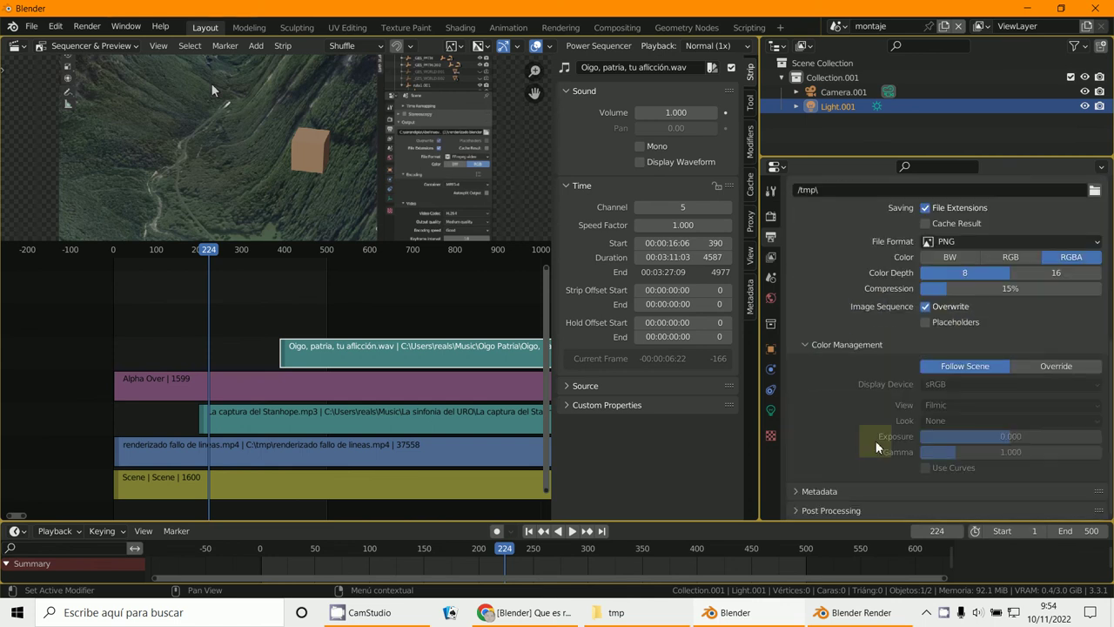
pyautogui.click(831, 510)
pyautogui.scroll(-1, 940, 470)
pyautogui.scroll(4, 927, 472)
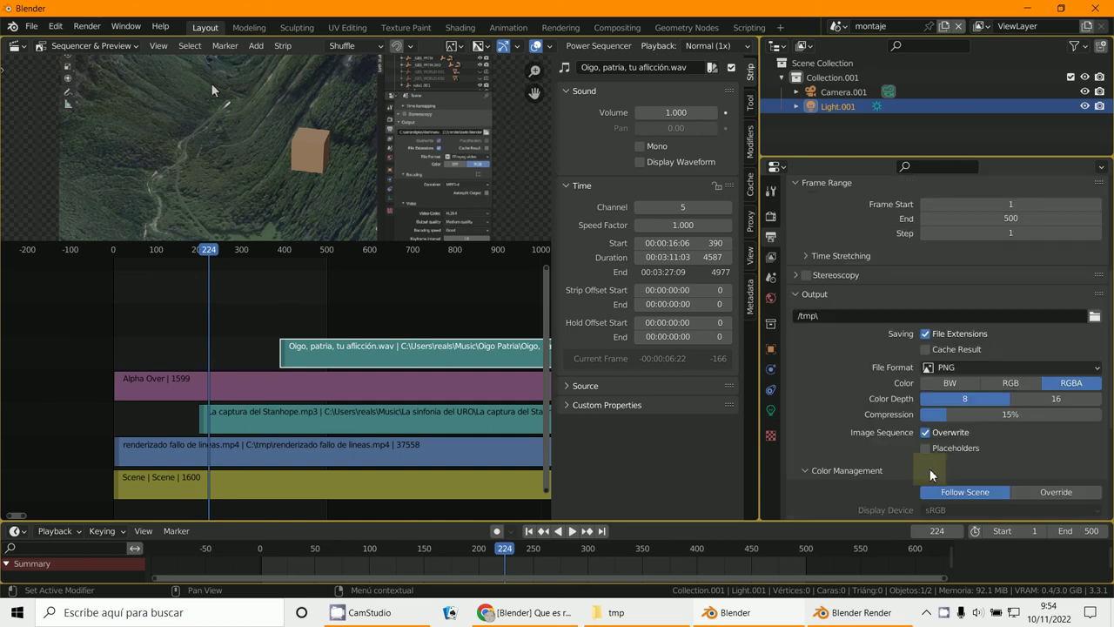
# - Set the montaje scene's output file format to FFmpeg Video
pyautogui.scroll(-2, 943, 444)
pyautogui.scroll(-1, 942, 444)
pyautogui.click(1010, 274)
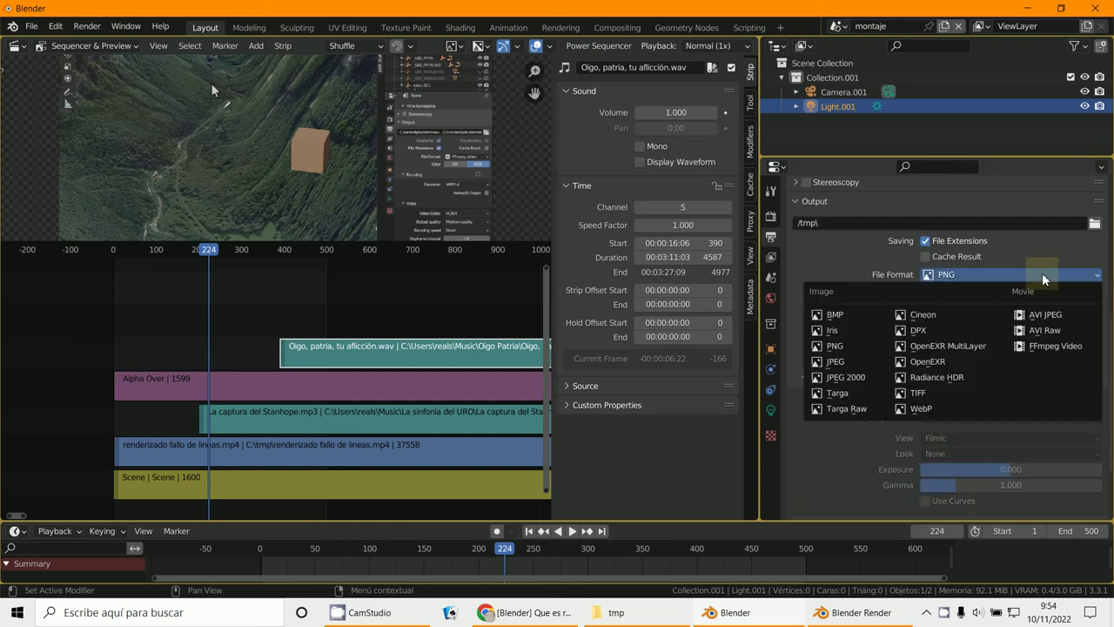
pyautogui.click(1044, 348)
# - Expand the video encoding settings and set the audio codec to MP3
pyautogui.scroll(-2, 912, 409)
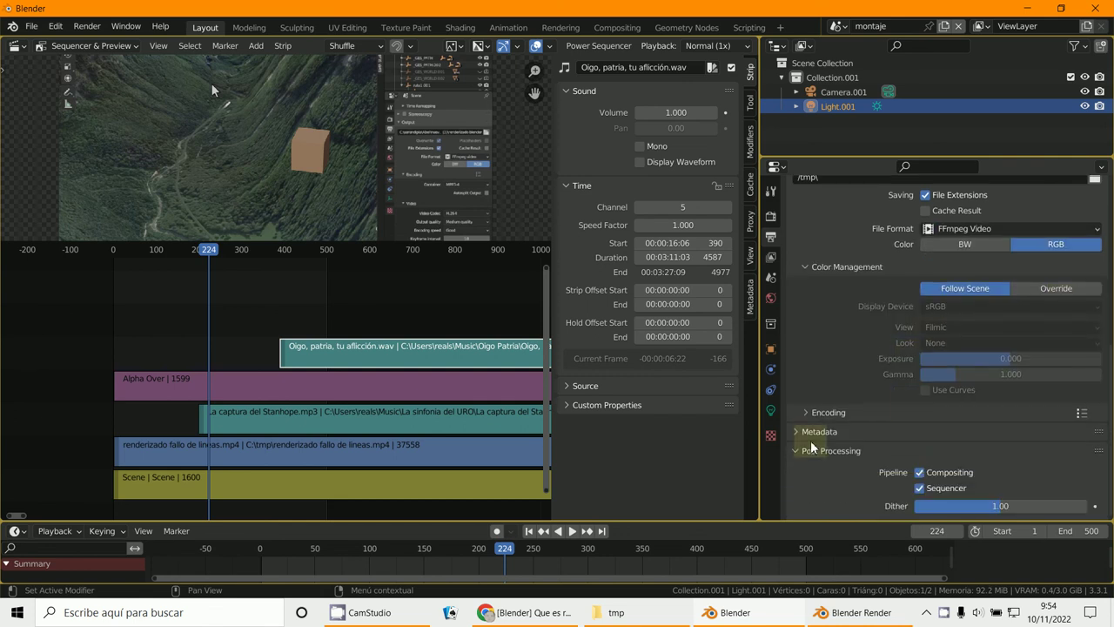
pyautogui.click(808, 413)
pyautogui.scroll(-2, 853, 414)
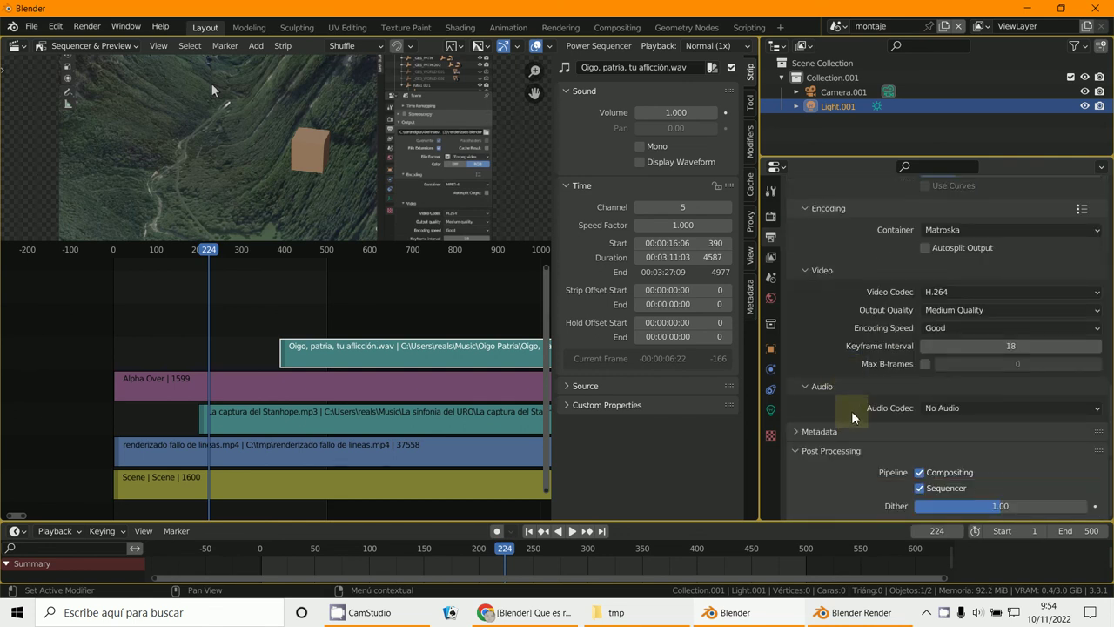
pyautogui.click(957, 409)
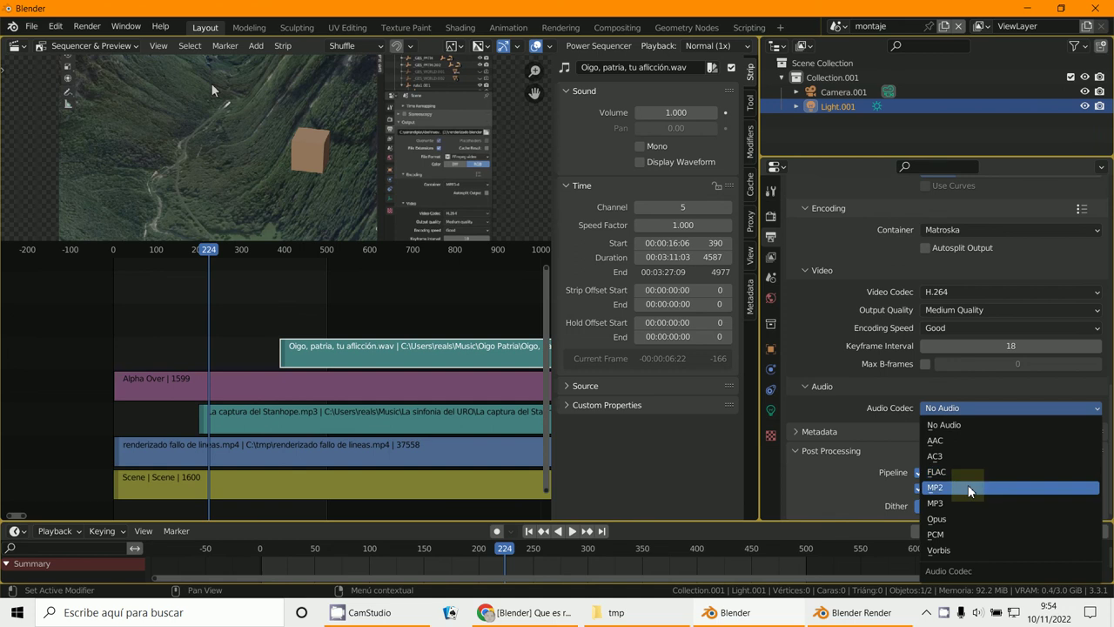
pyautogui.click(957, 503)
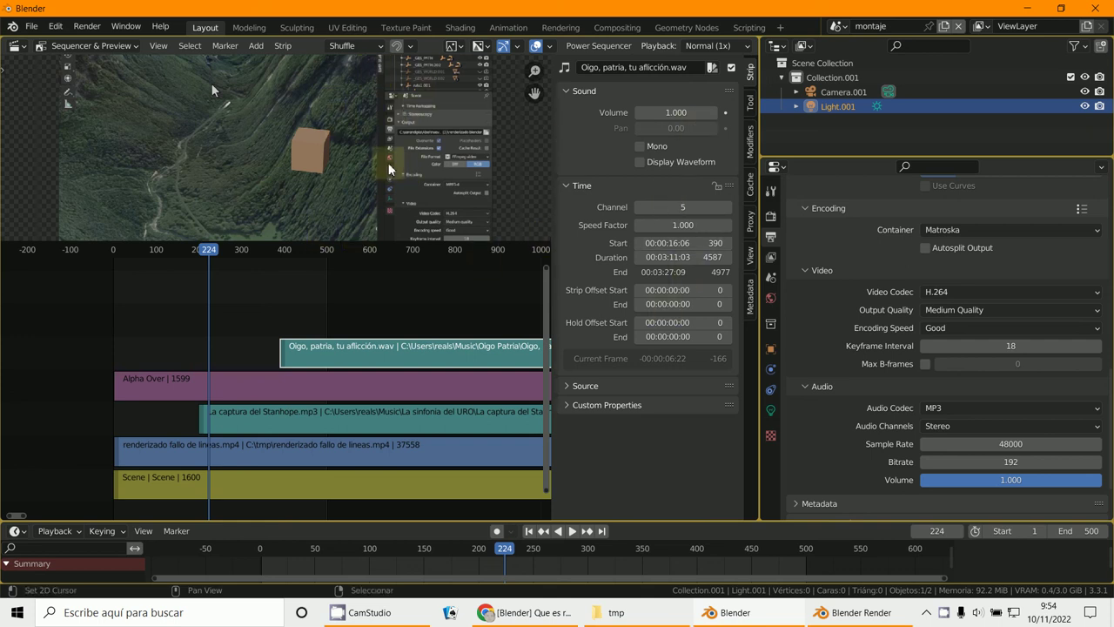
pyautogui.scroll(-3, 313, 404)
pyautogui.keyDown('ctrl'); pyautogui.scroll(-5, 312, 404); pyautogui.keyUp('ctrl')
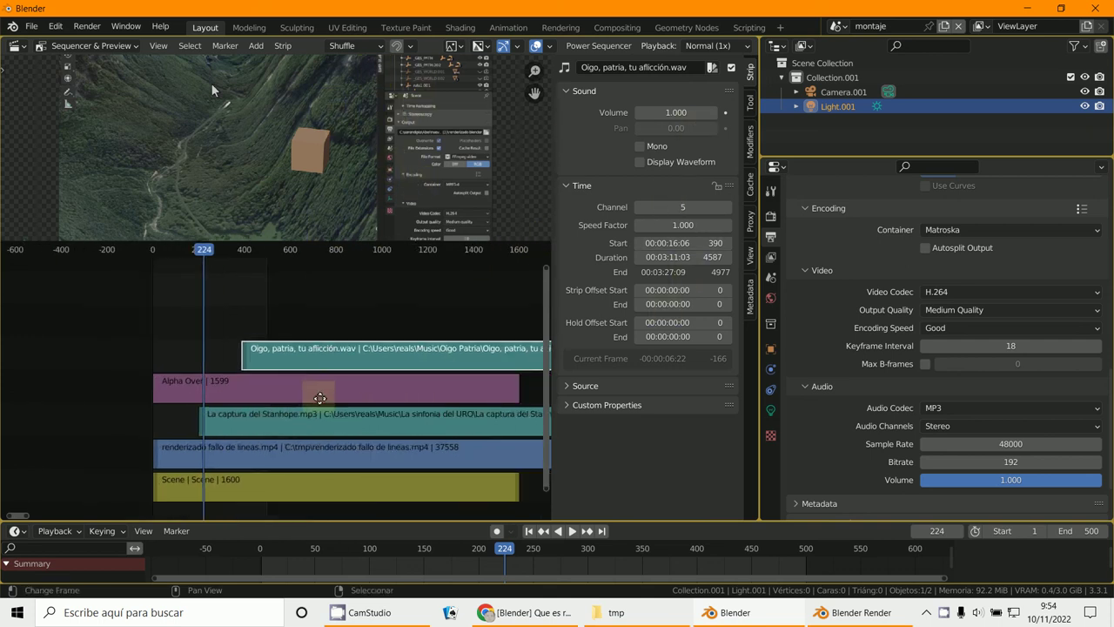
pyautogui.click(15, 47)
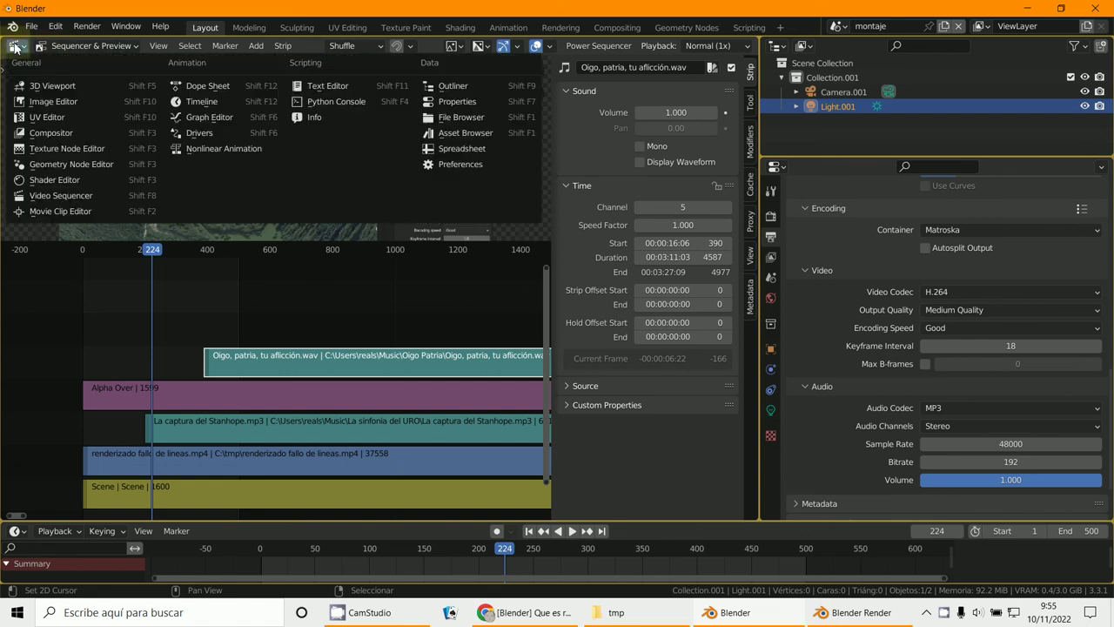
pyautogui.click(59, 197)
pyautogui.scroll(2, 218, 418)
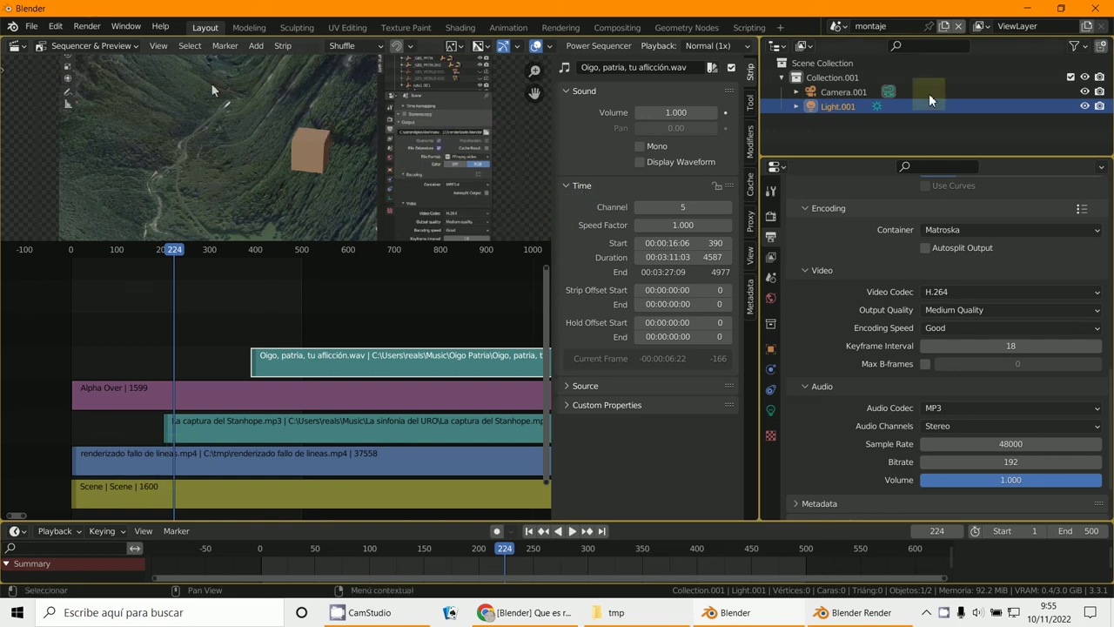
# - Enlarge the Outliner area in height and width and change it to the Compositor
pyautogui.moveTo(831, 158); pyautogui.dragTo(837, 346)
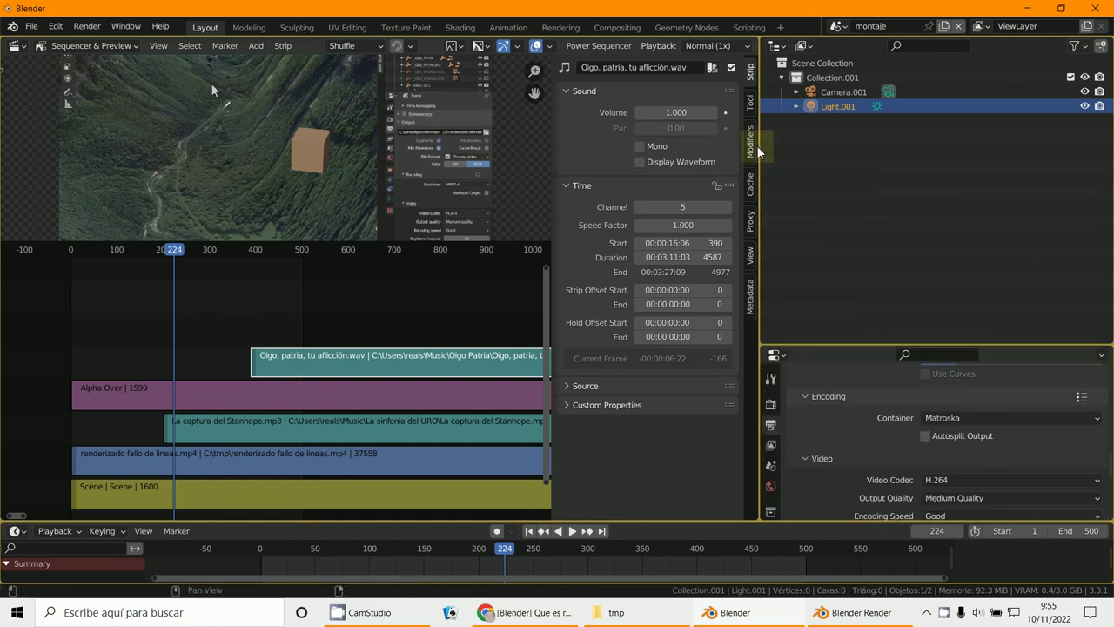
pyautogui.moveTo(761, 146); pyautogui.dragTo(444, 146)
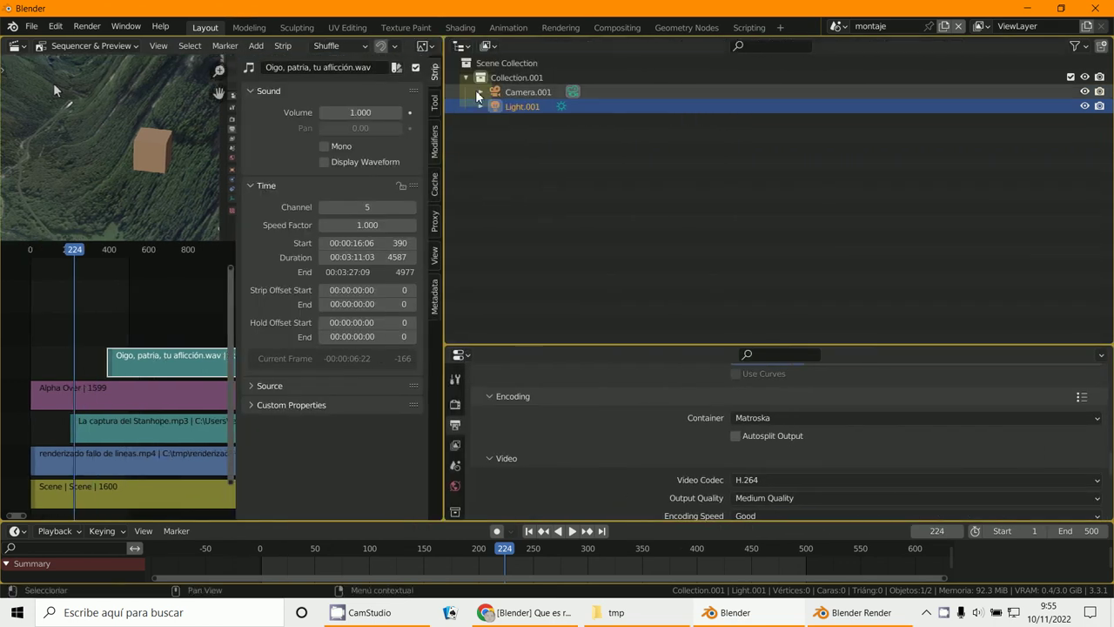
pyautogui.click(461, 45)
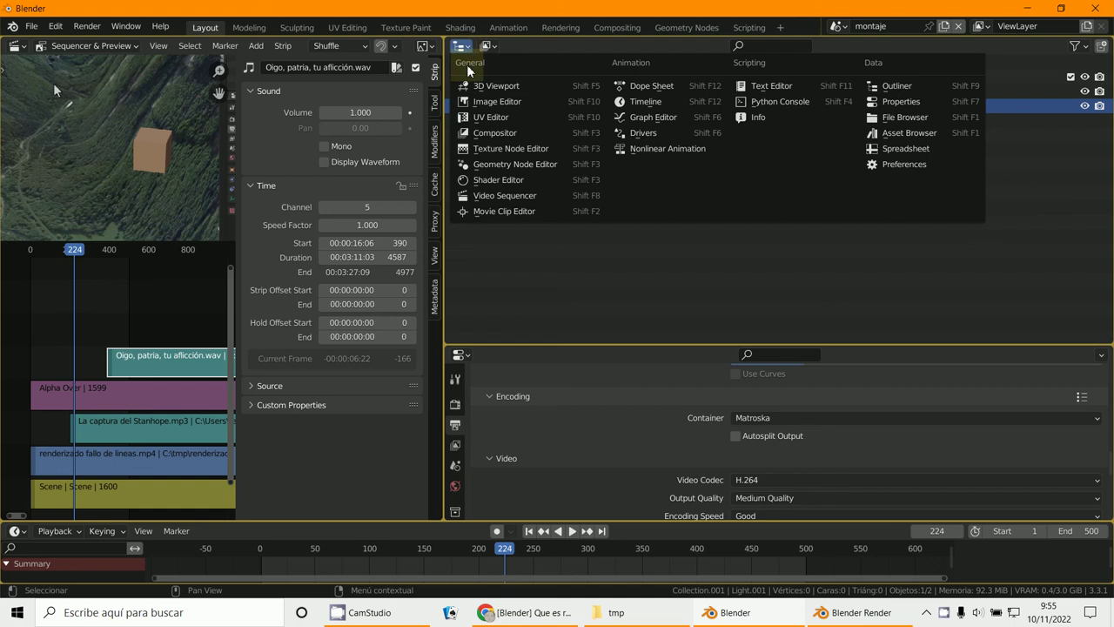
pyautogui.click(483, 132)
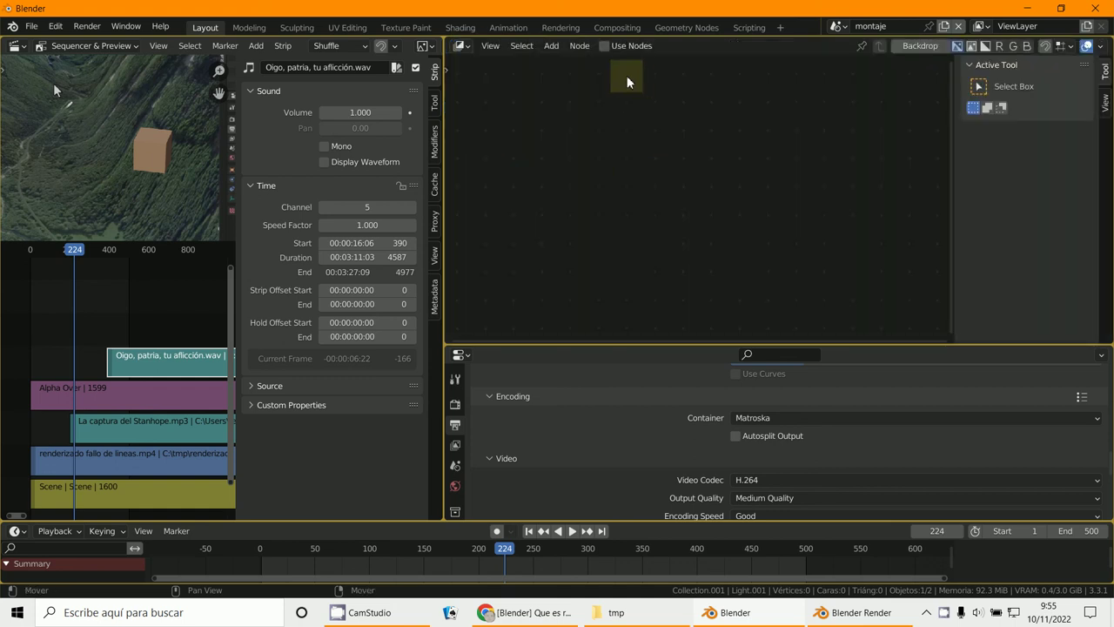
# - Enable compositing nodes for the montaje scene and move the Render Layers node farther away from the Composite node
pyautogui.click(604, 46)
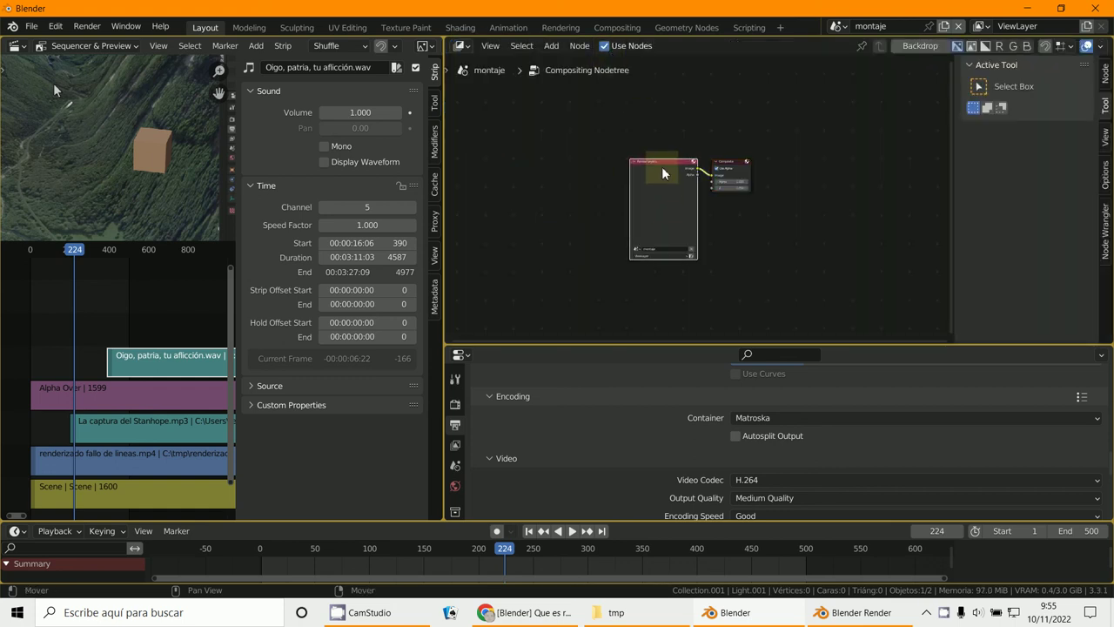
pyautogui.moveTo(662, 166); pyautogui.dragTo(558, 126)
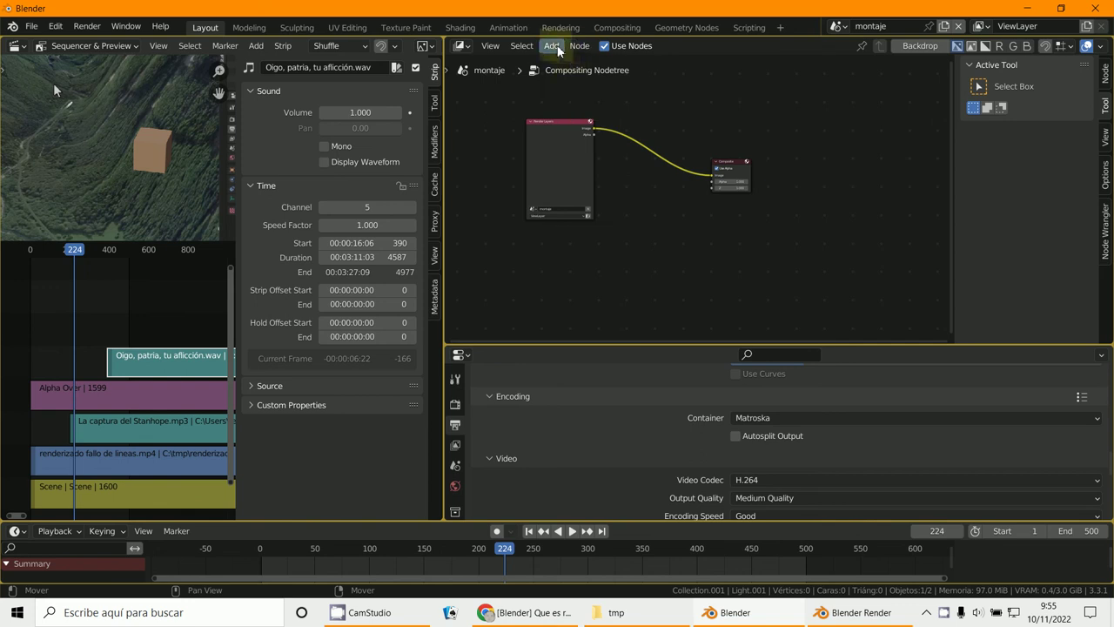
# - Add a Movie Clip input node and place it below the Render Layers node
pyautogui.click(553, 46)
pyautogui.moveTo(583, 170)
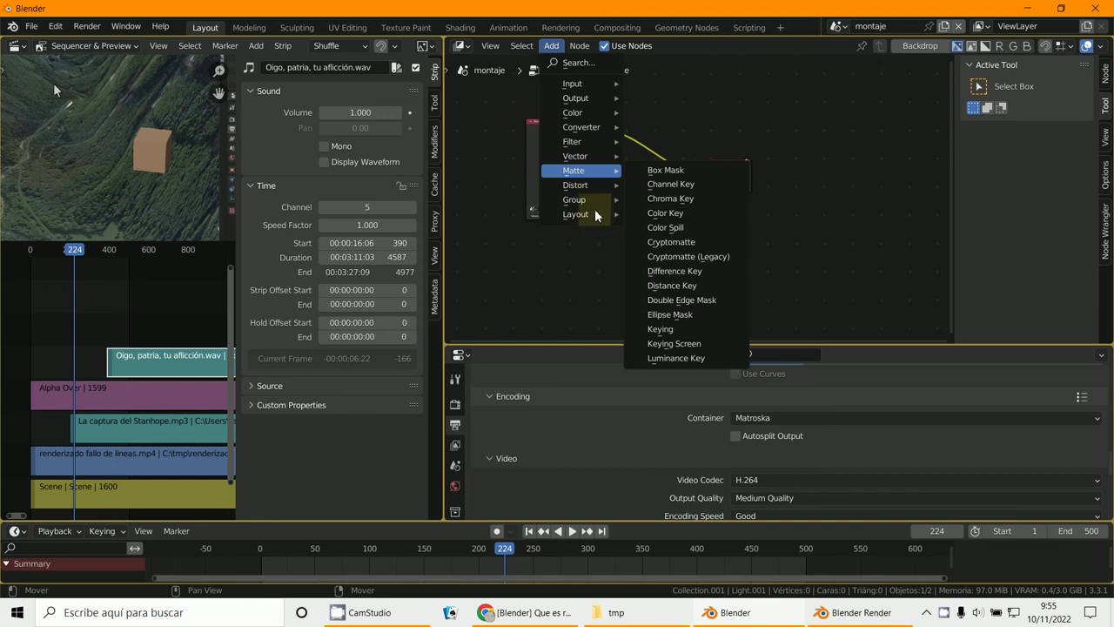
pyautogui.moveTo(598, 87)
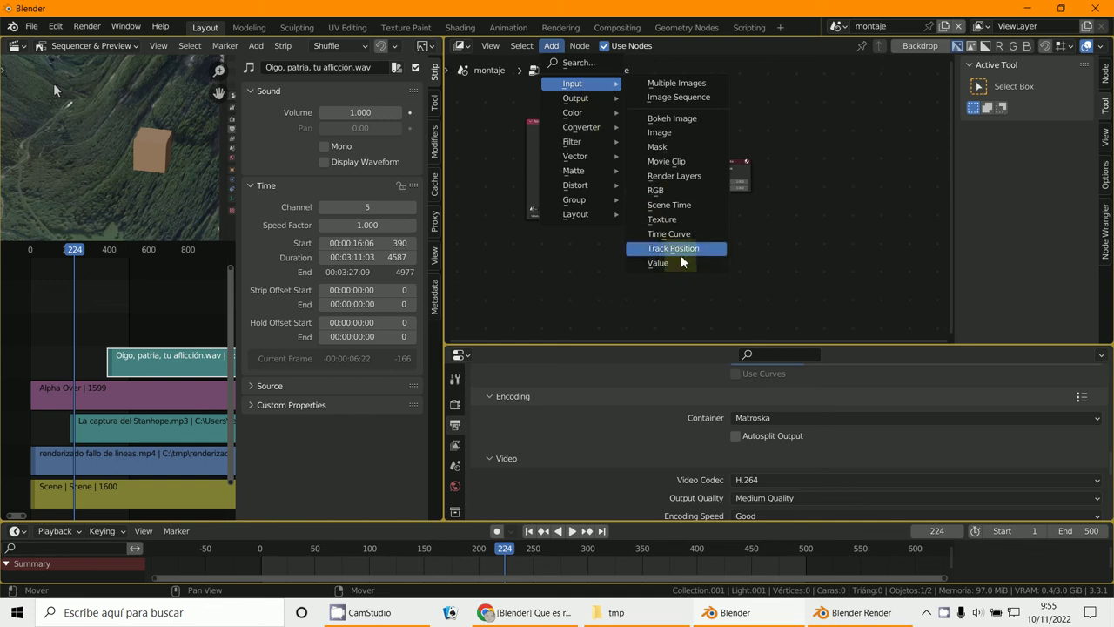
pyautogui.click(677, 163)
pyautogui.click(717, 232)
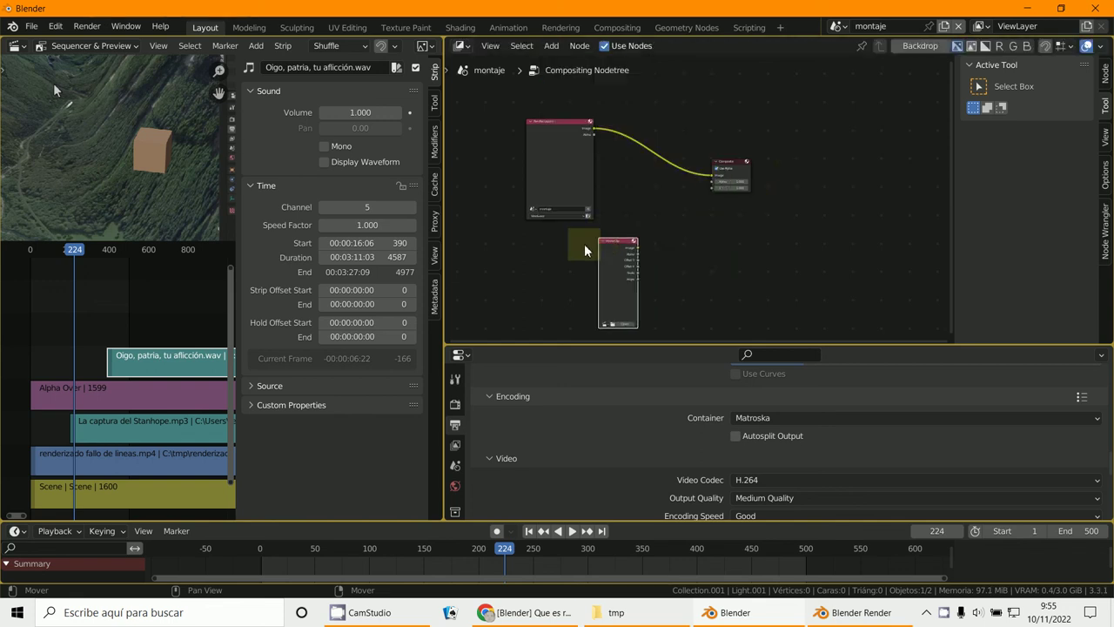